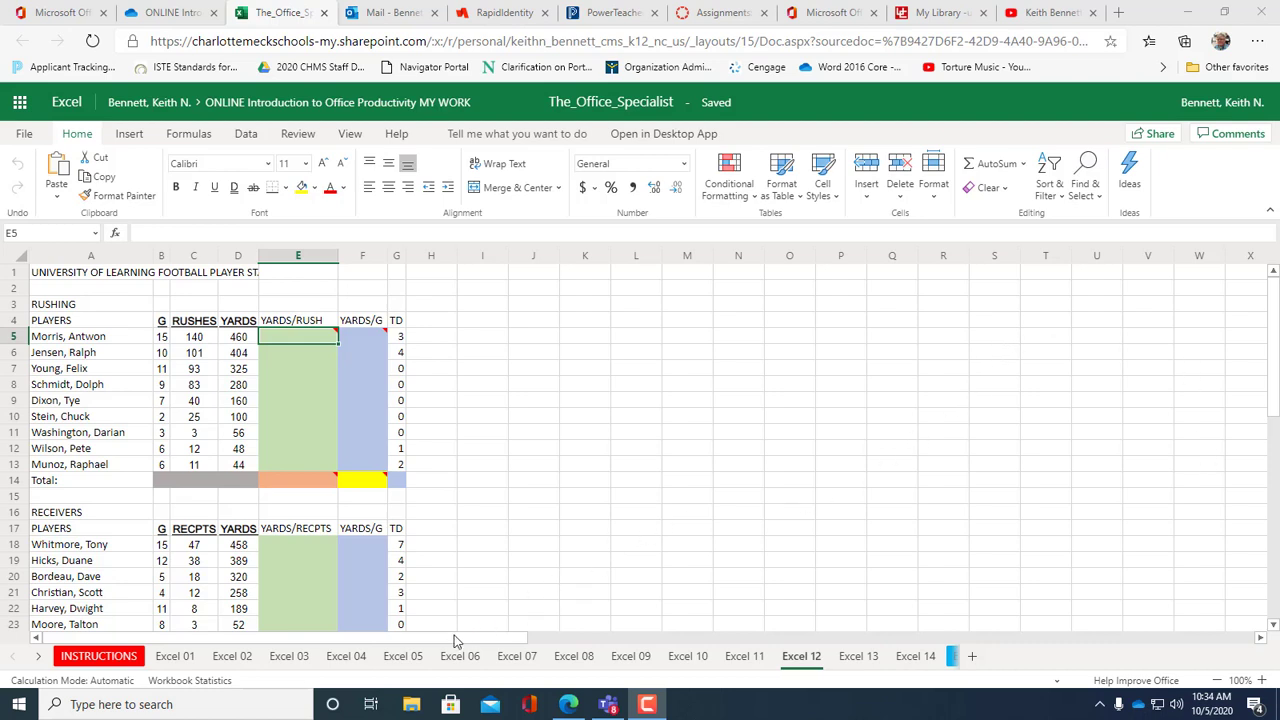
Jump to cell A1 of the Excel 12 sheet by its cell reference
{"action": "left_click_drag", "start_coordinate": [463, 642], "coordinate": [410, 640]}
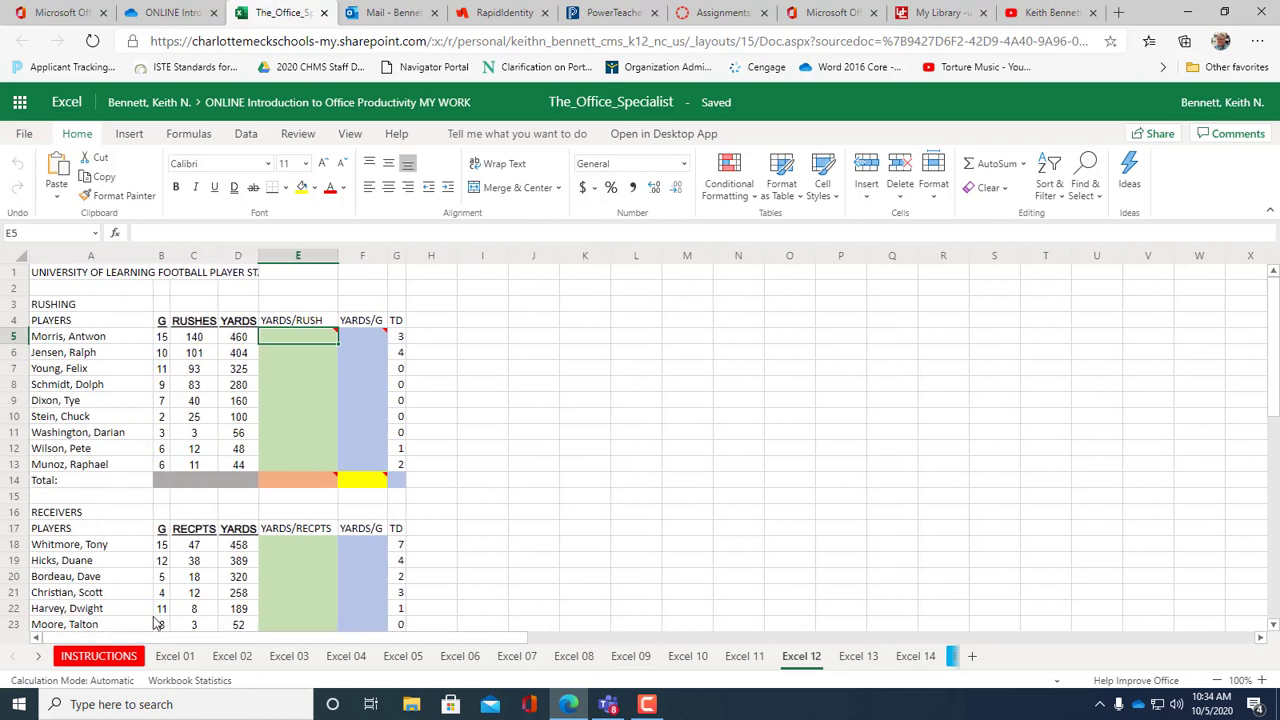
{"action": "scroll", "coordinate": [483, 433], "scroll_direction": "down", "scroll_amount": 1}
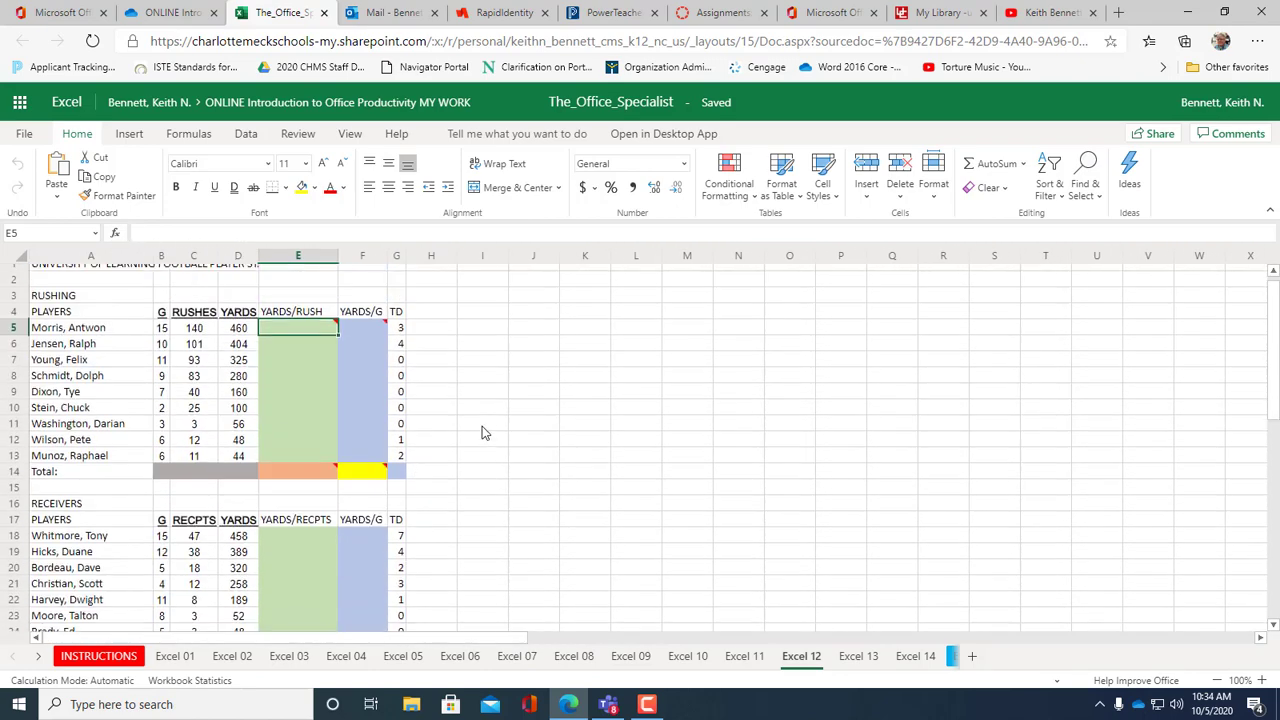
{"action": "scroll", "coordinate": [482, 410], "scroll_direction": "up", "scroll_amount": 1}
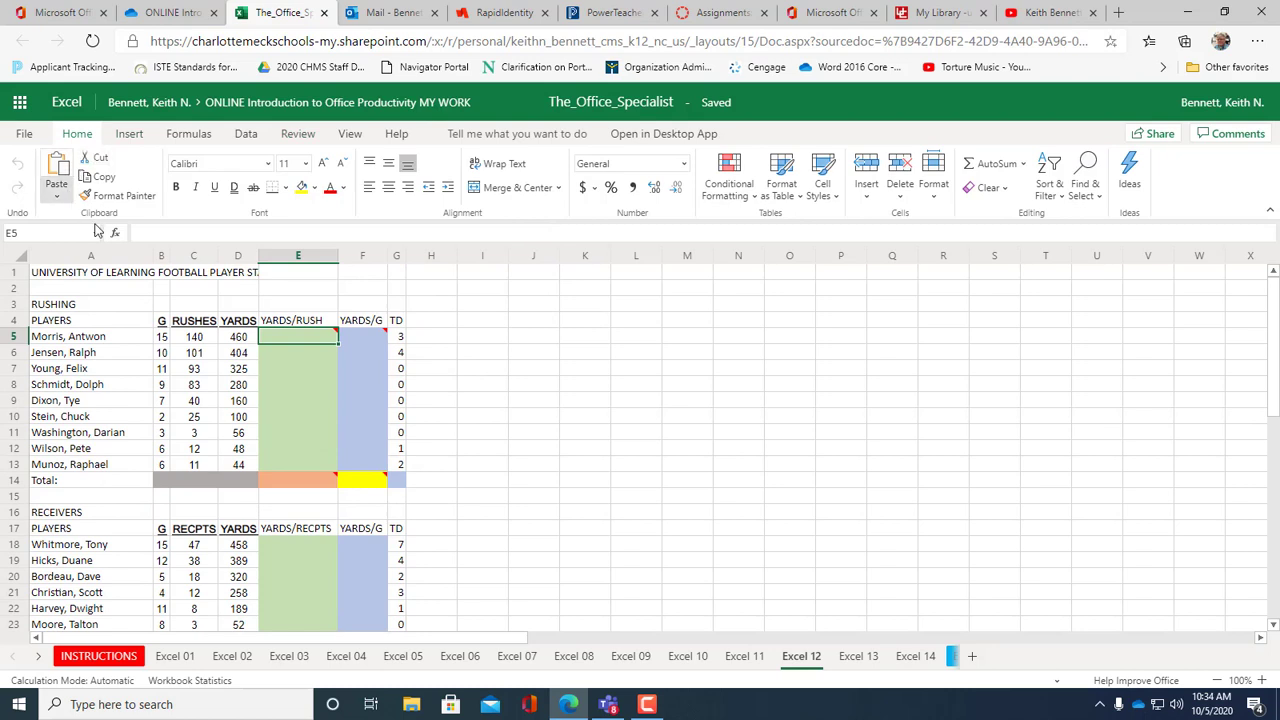
{"action": "left_click", "coordinate": [41, 232]}
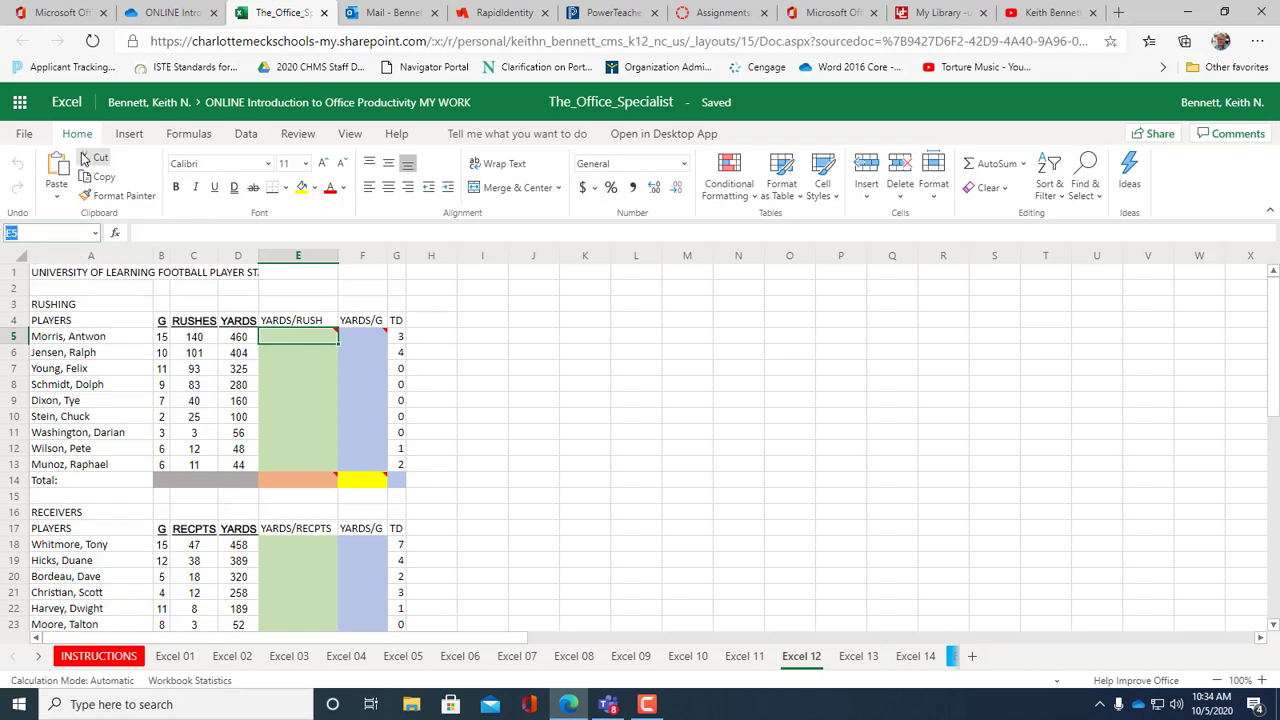
{"action": "type", "text": "a1"}
{"action": "key", "text": "Return"}
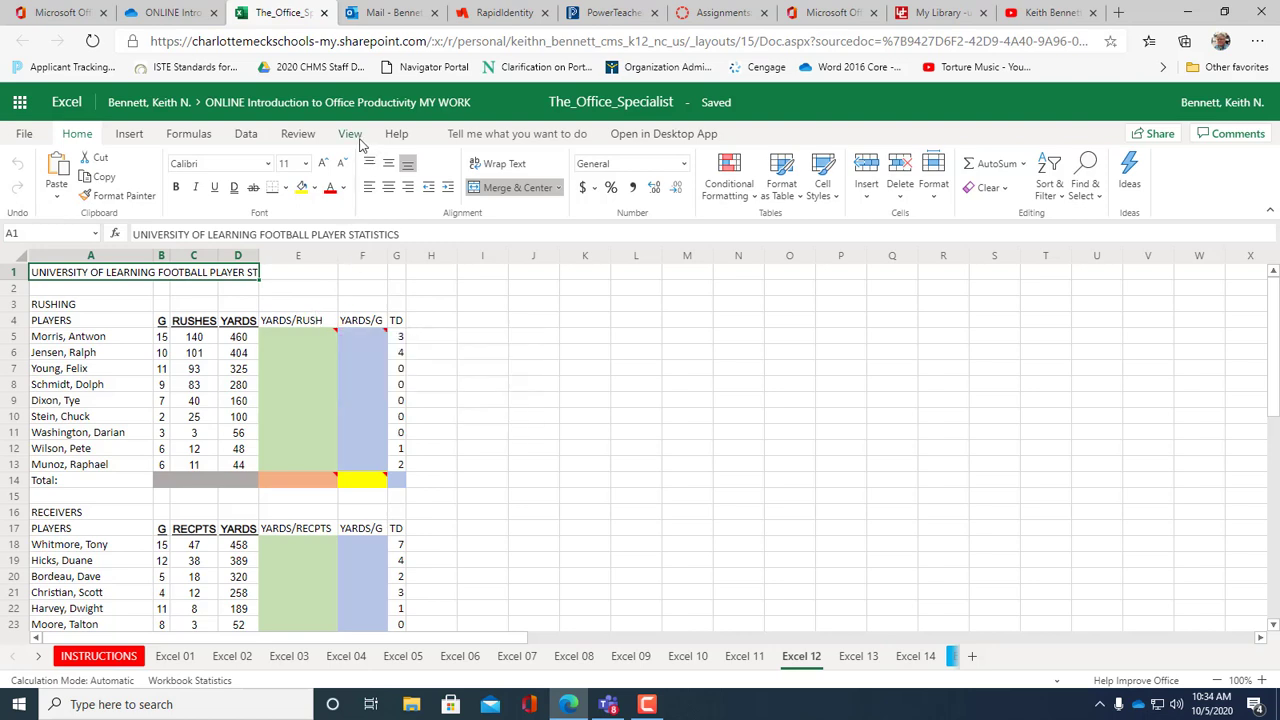
Show all the sheet's comments and look over the rushing and receivers tables they refer to
{"action": "left_click", "coordinate": [306, 140]}
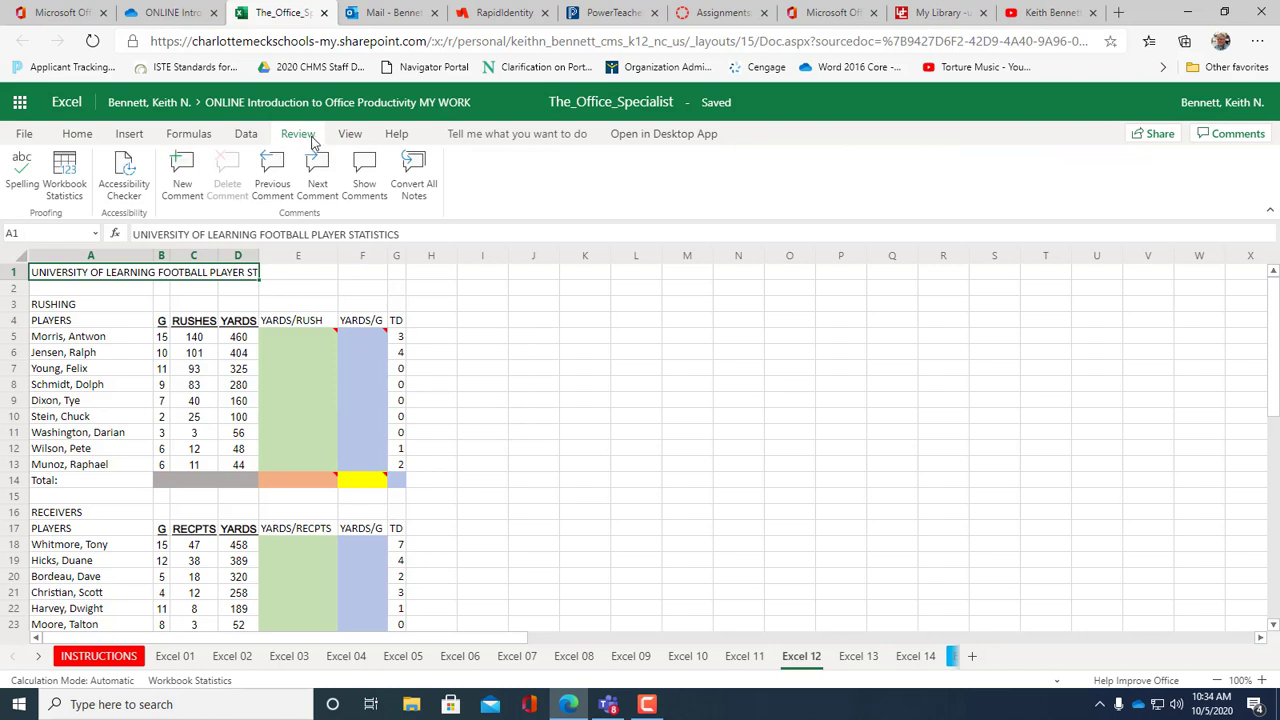
{"action": "left_click", "coordinate": [362, 172]}
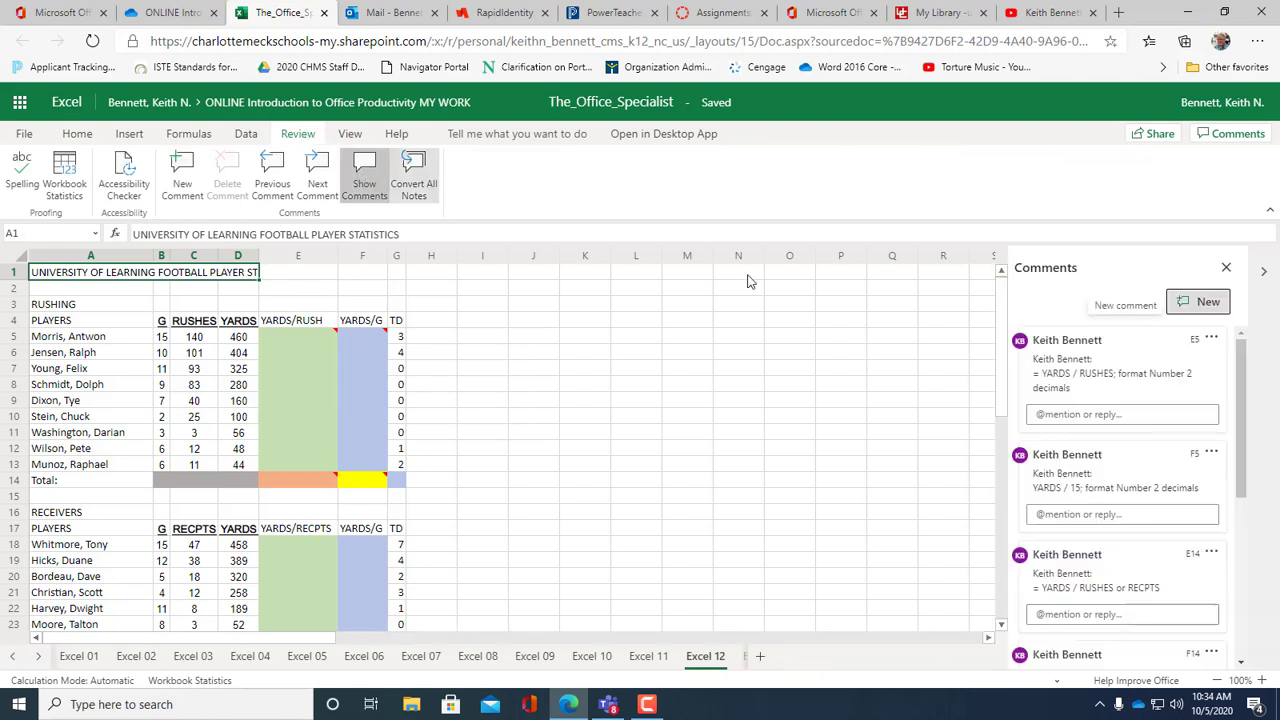
{"action": "mouse_move", "coordinate": [339, 343]}
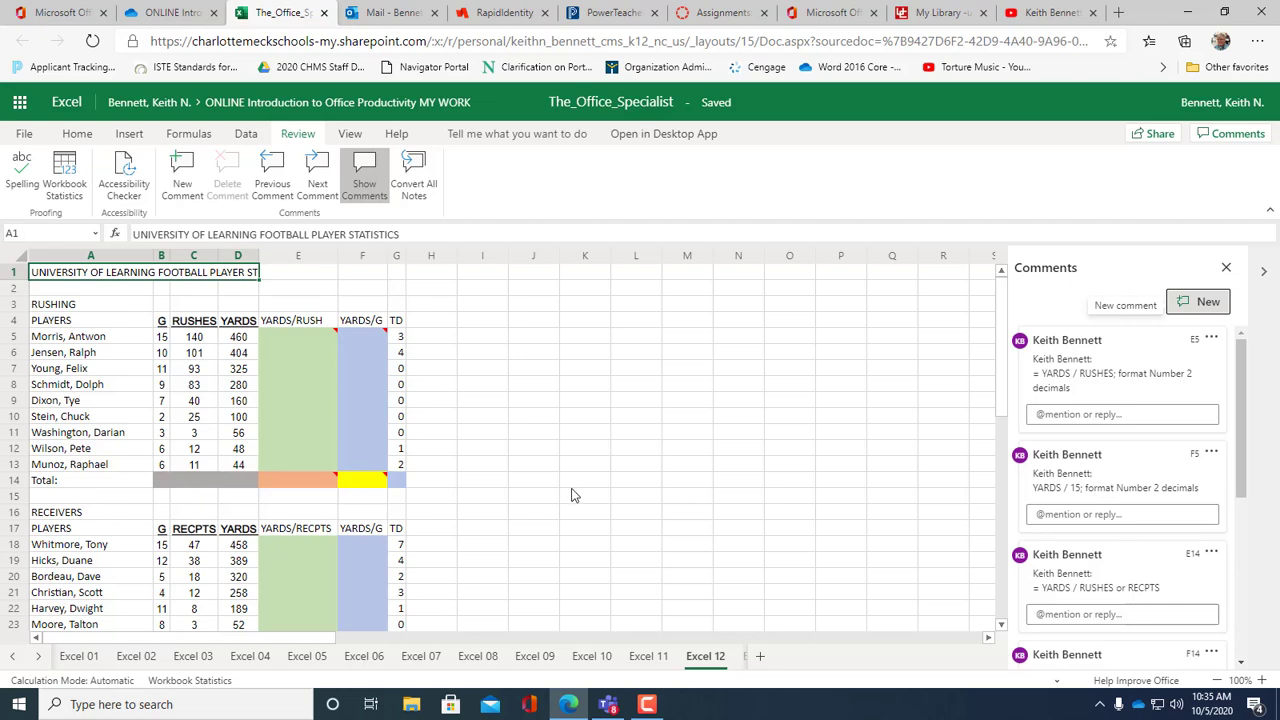
{"action": "scroll", "coordinate": [488, 476], "scroll_direction": "down", "scroll_amount": 3}
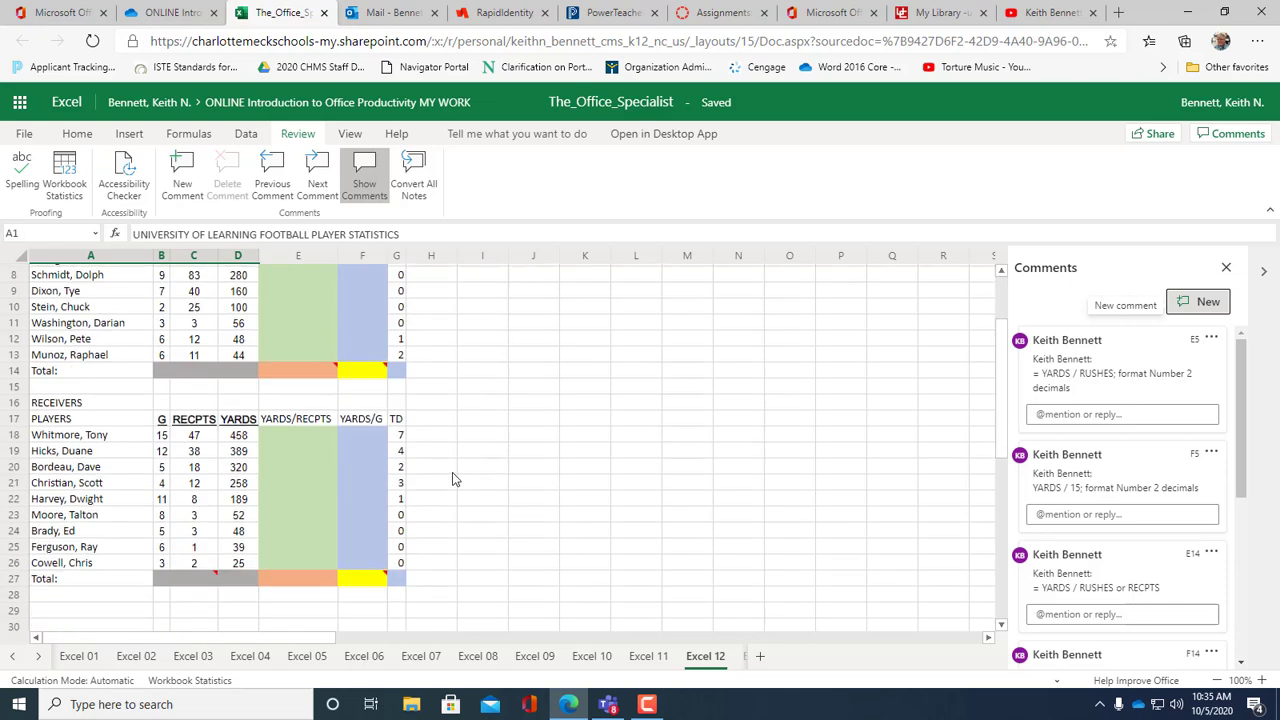
{"action": "scroll", "coordinate": [452, 472], "scroll_direction": "up", "scroll_amount": 3}
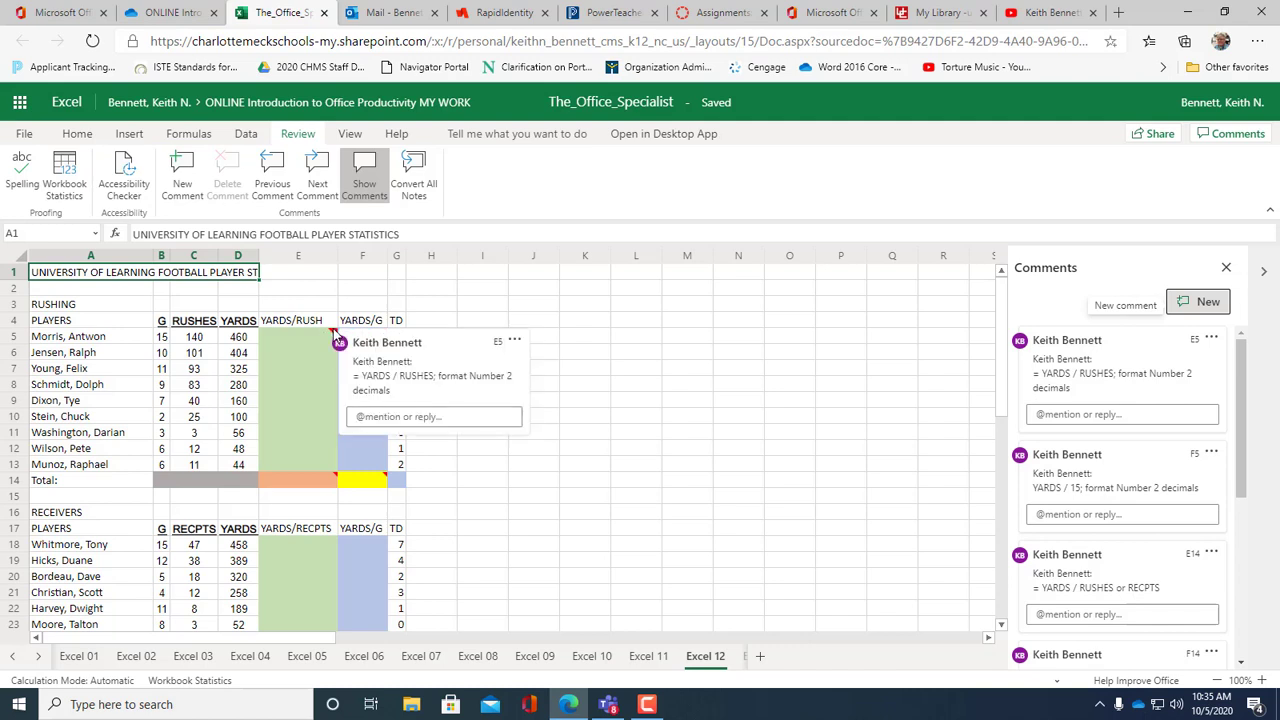
Enter the formula =D5/C5 in cell E5 to calculate the first rusher's yards per rush
{"action": "left_click", "coordinate": [288, 340]}
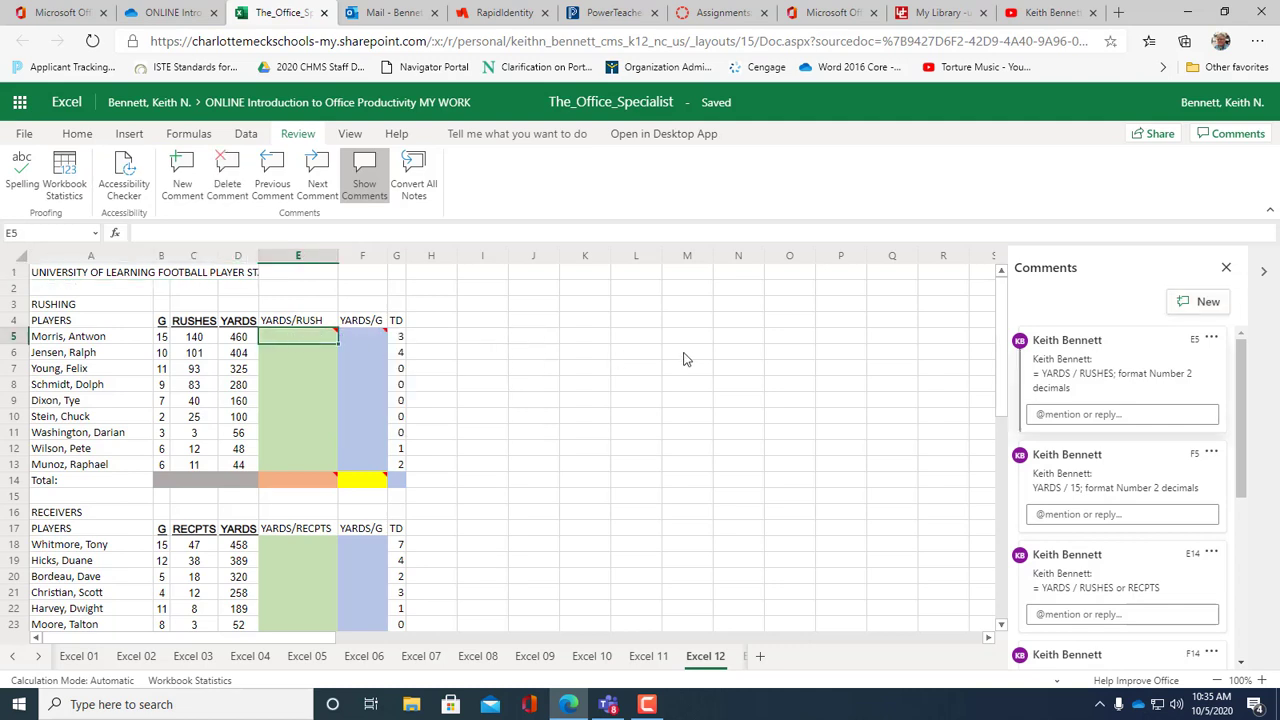
{"action": "type", "text": "="}
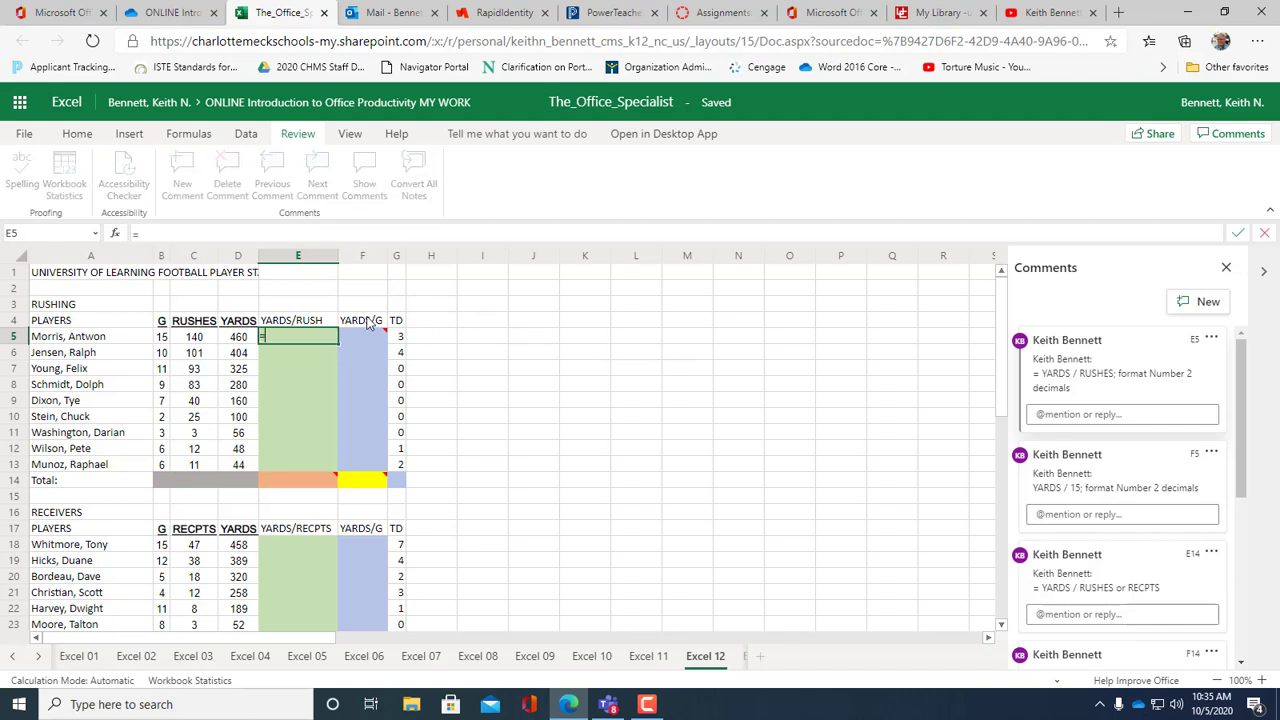
{"action": "left_click", "coordinate": [240, 338]}
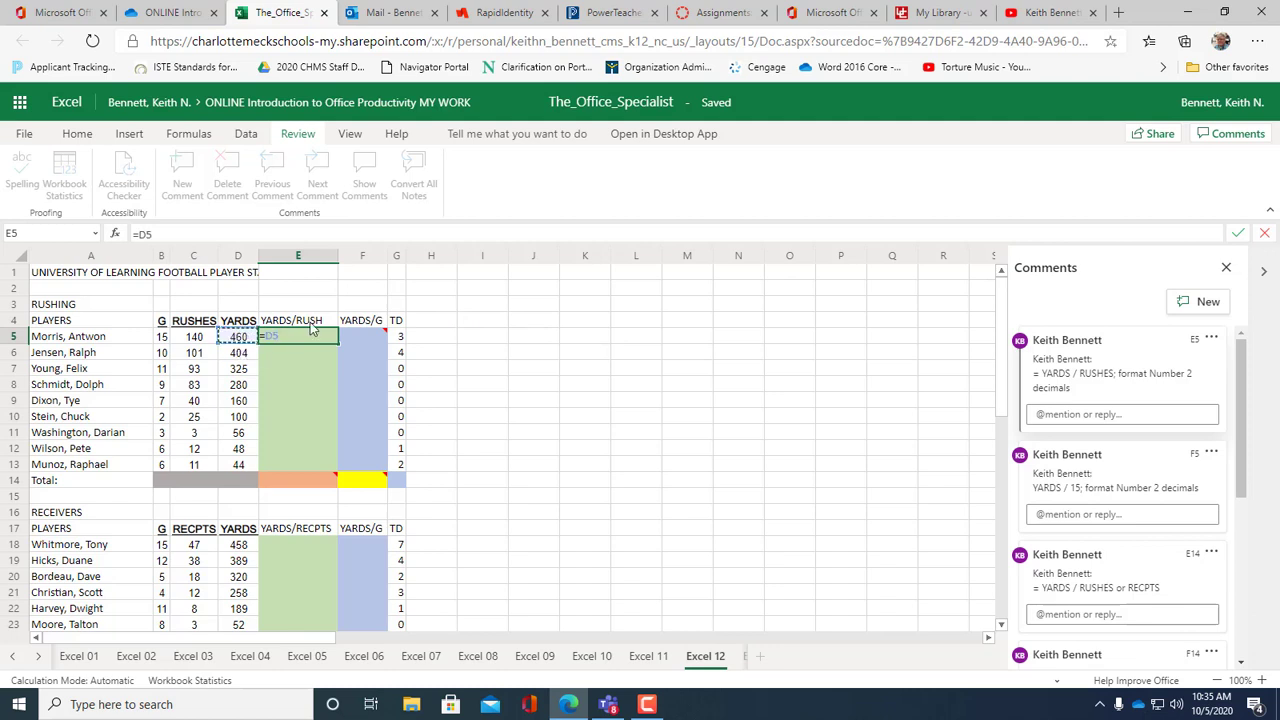
{"action": "type", "text": "/"}
{"action": "left_click", "coordinate": [197, 344]}
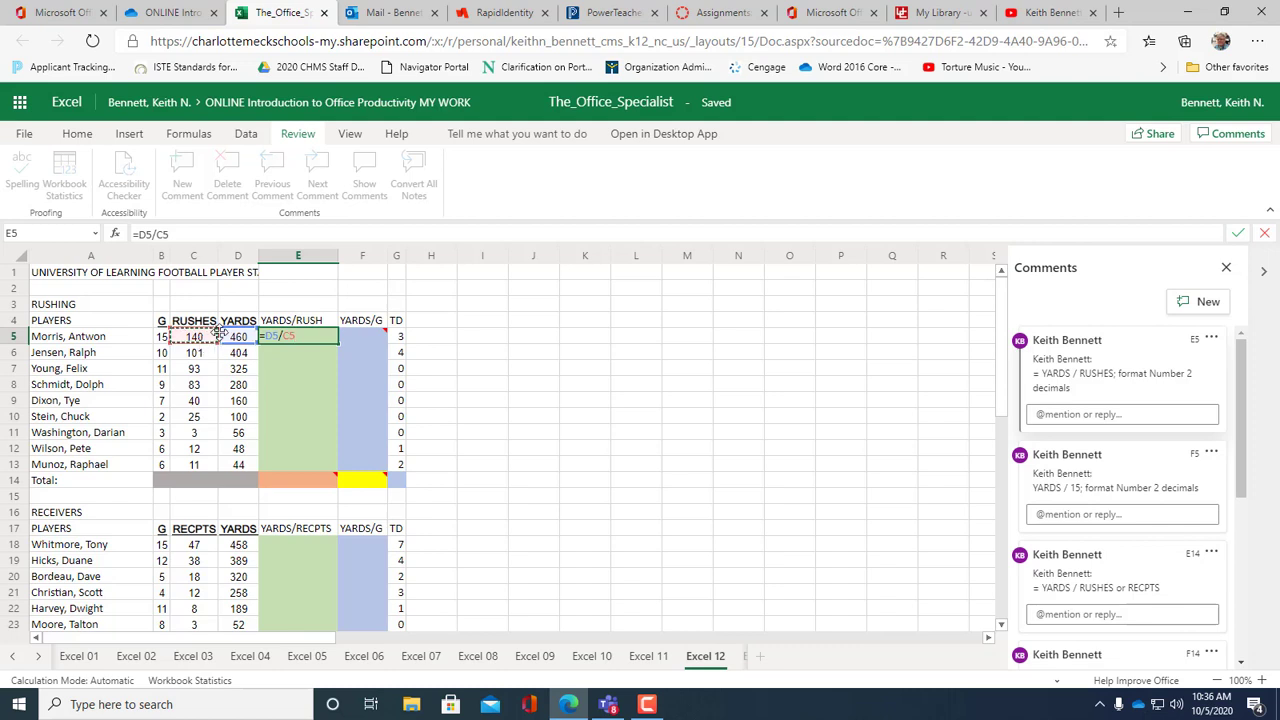
{"action": "key", "text": "Return"}
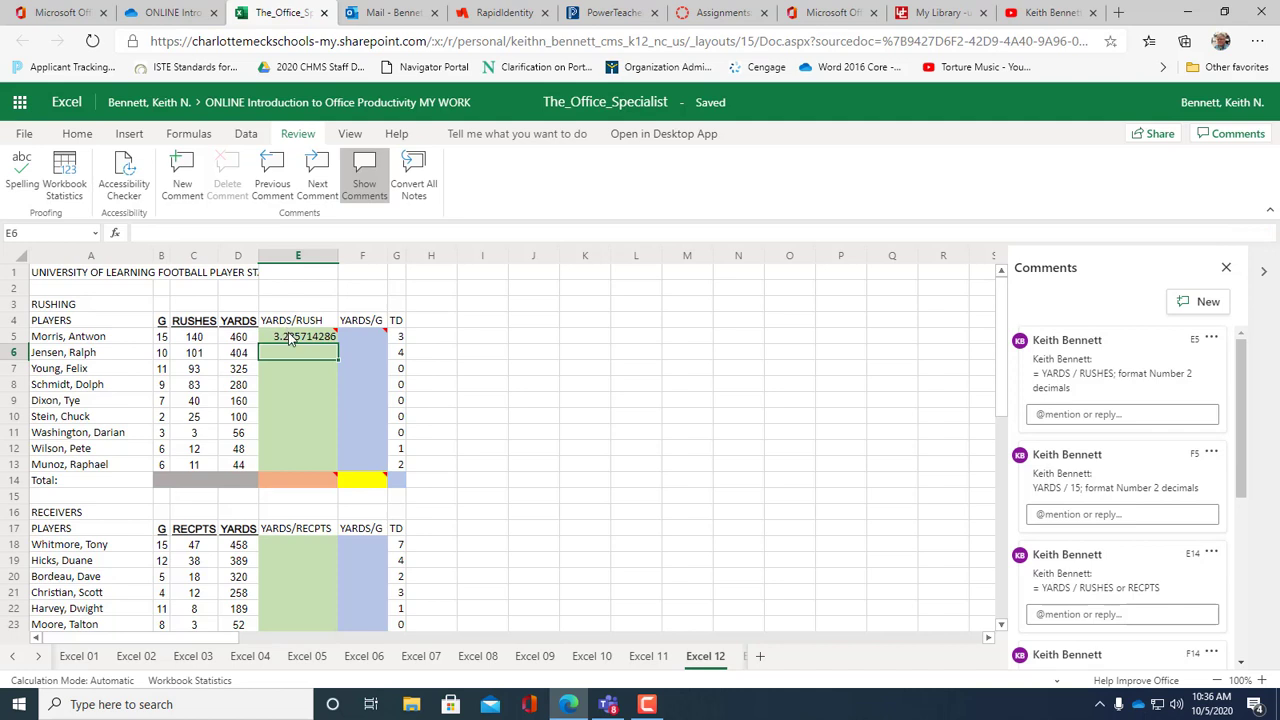
Reduce cell E5 to two decimal places and fill its formula down through E13
{"action": "left_click", "coordinate": [290, 340]}
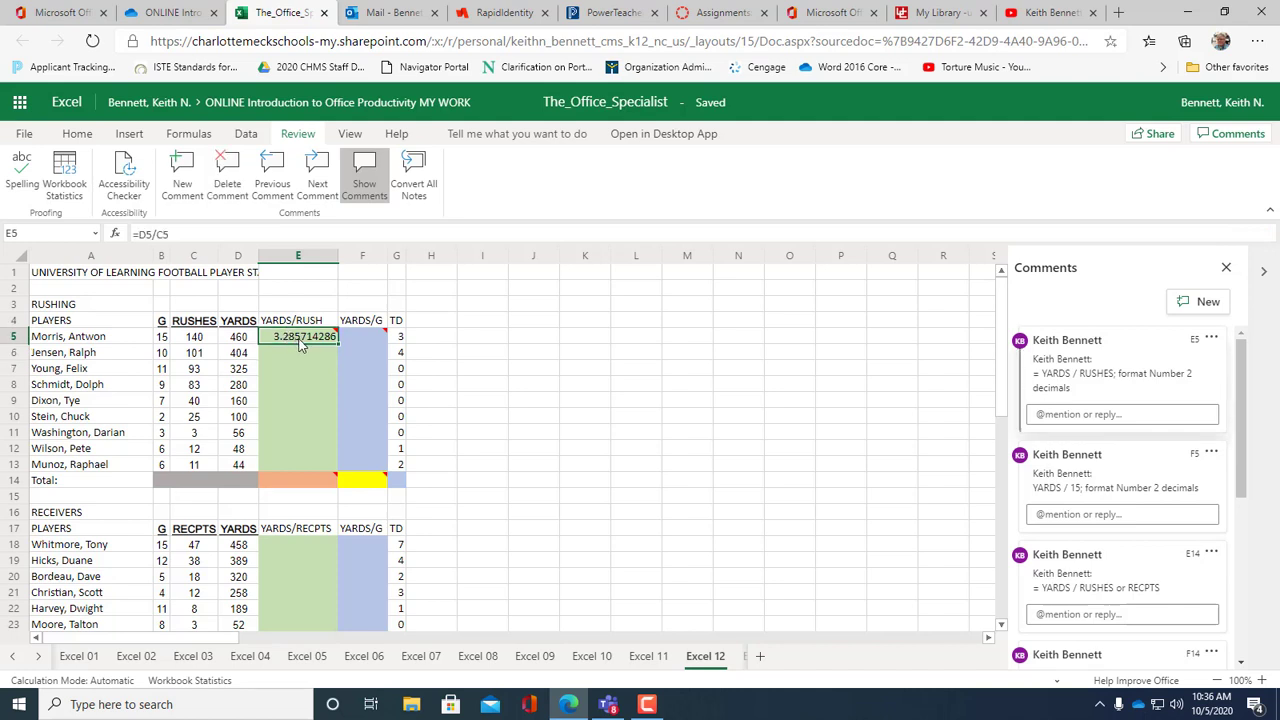
{"action": "left_click", "coordinate": [78, 136]}
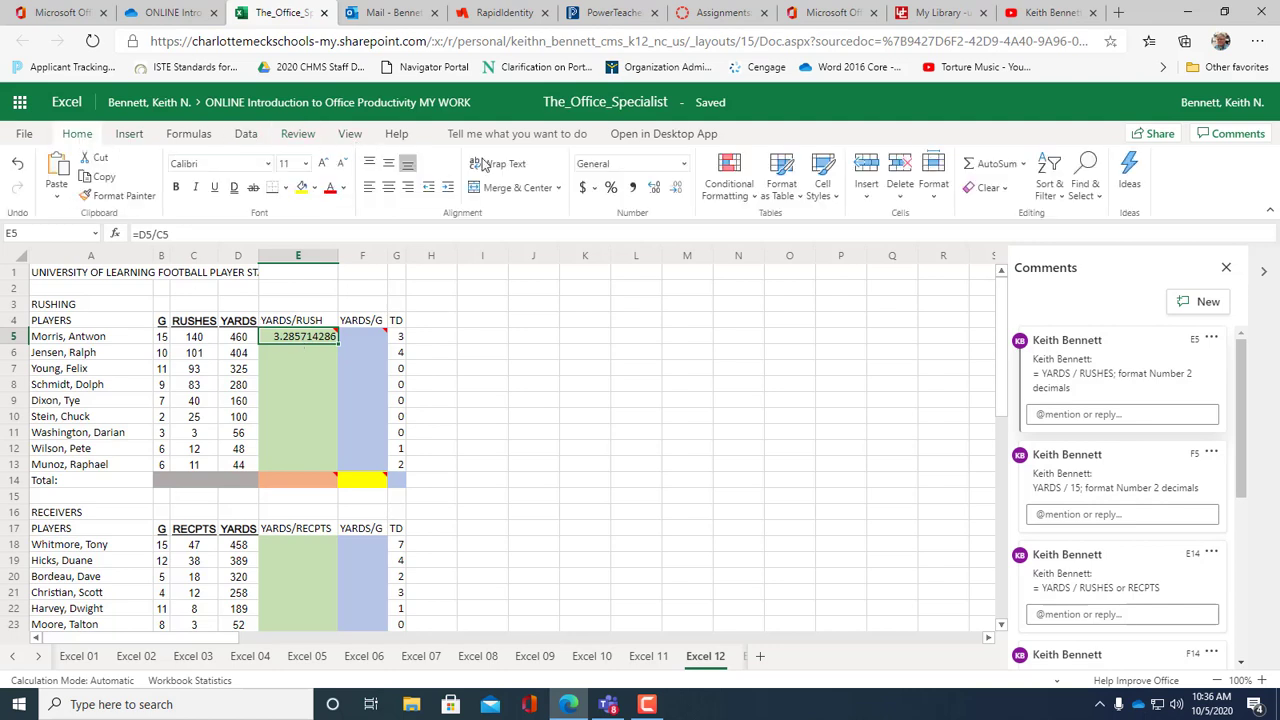
{"action": "left_click", "coordinate": [677, 190]}
{"action": "left_click", "coordinate": [677, 190]}
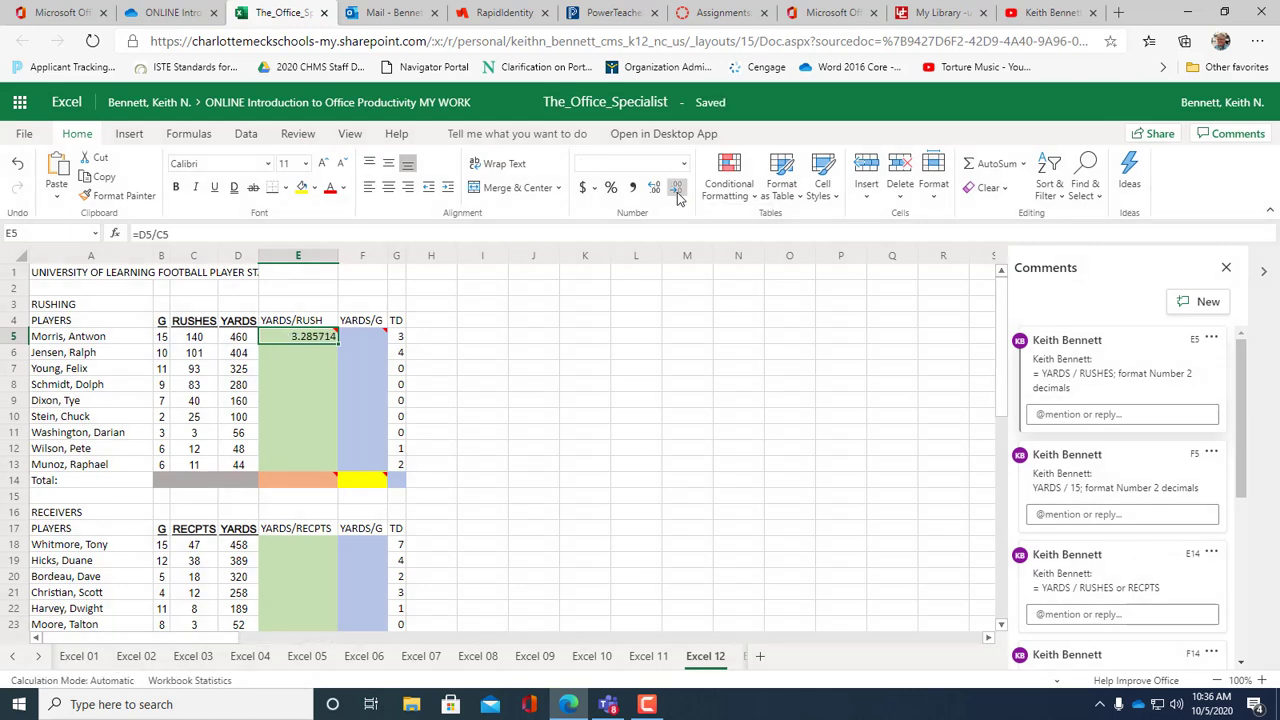
{"action": "left_click", "coordinate": [677, 190]}
{"action": "left_click", "coordinate": [677, 190]}
{"action": "left_click", "coordinate": [677, 190]}
{"action": "left_click", "coordinate": [677, 190]}
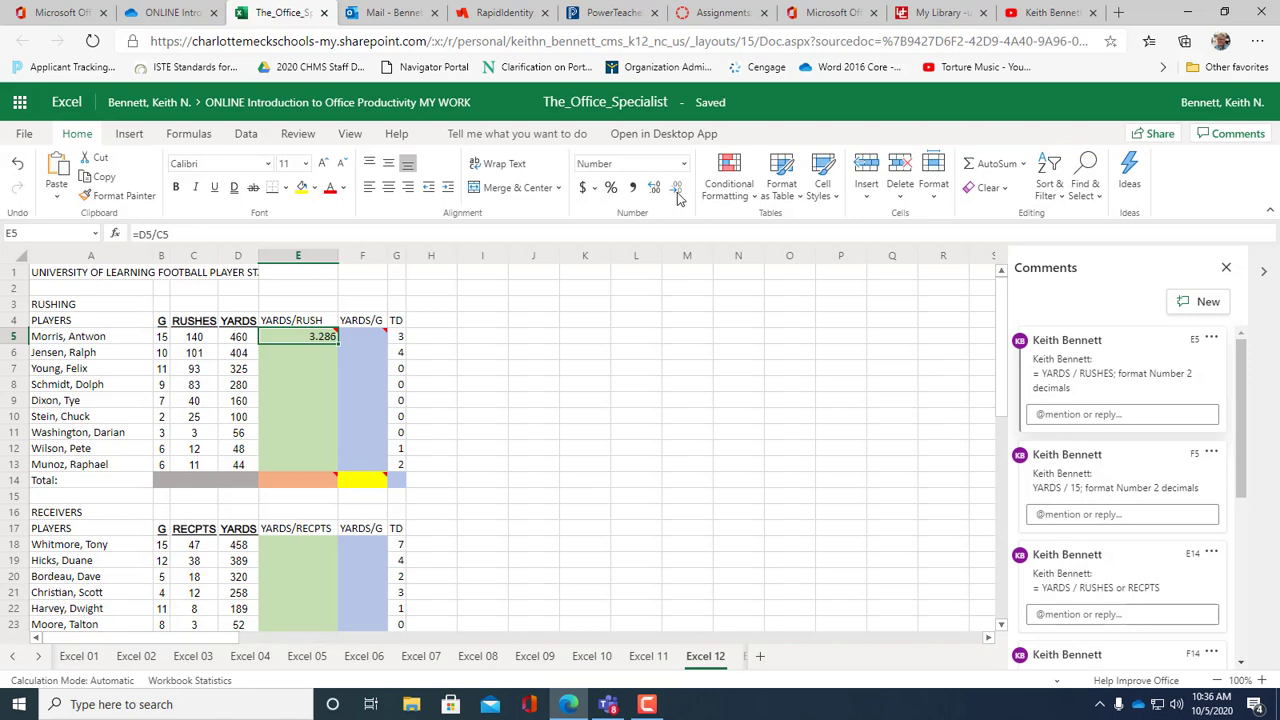
{"action": "left_click", "coordinate": [677, 190]}
{"action": "left_click_drag", "start_coordinate": [338, 342], "coordinate": [315, 463]}
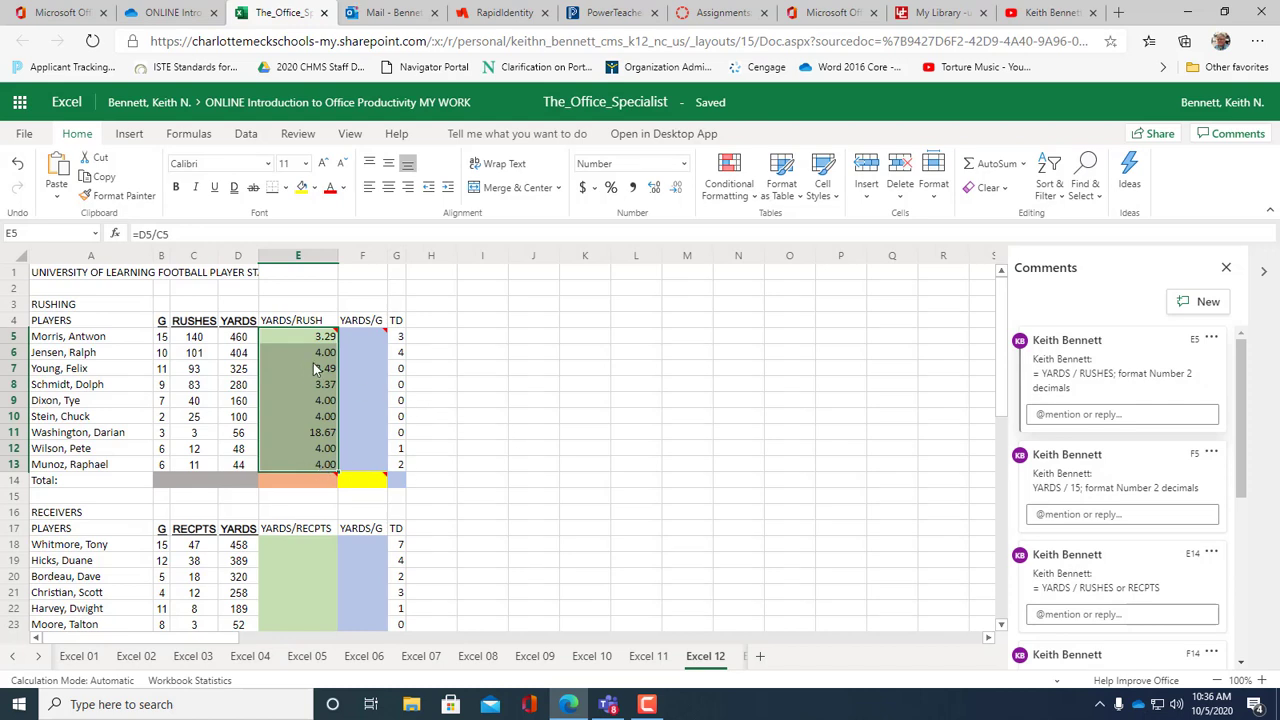
Examine the comments on the total cells E14 and C27 to see which formulas the total rows need
{"action": "left_click", "coordinate": [316, 480]}
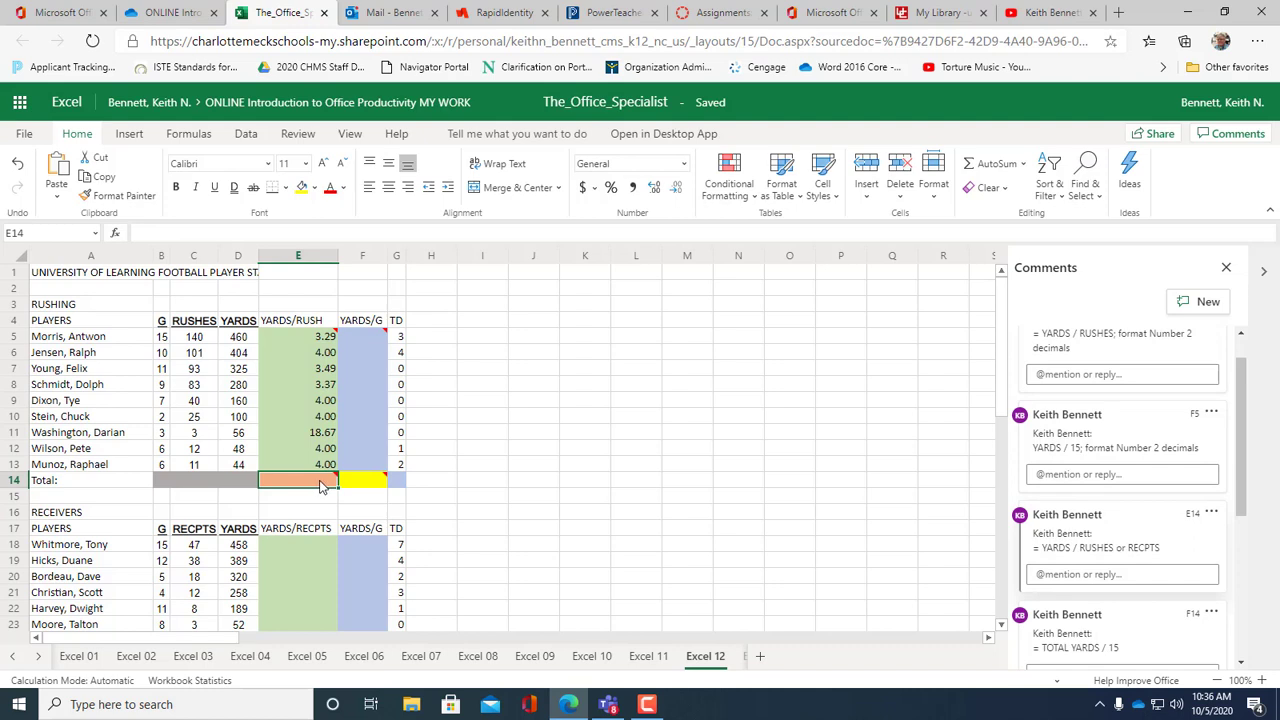
{"action": "mouse_move", "coordinate": [338, 487]}
{"action": "left_click", "coordinate": [195, 490]}
{"action": "scroll", "coordinate": [195, 490], "scroll_direction": "down", "scroll_amount": 2}
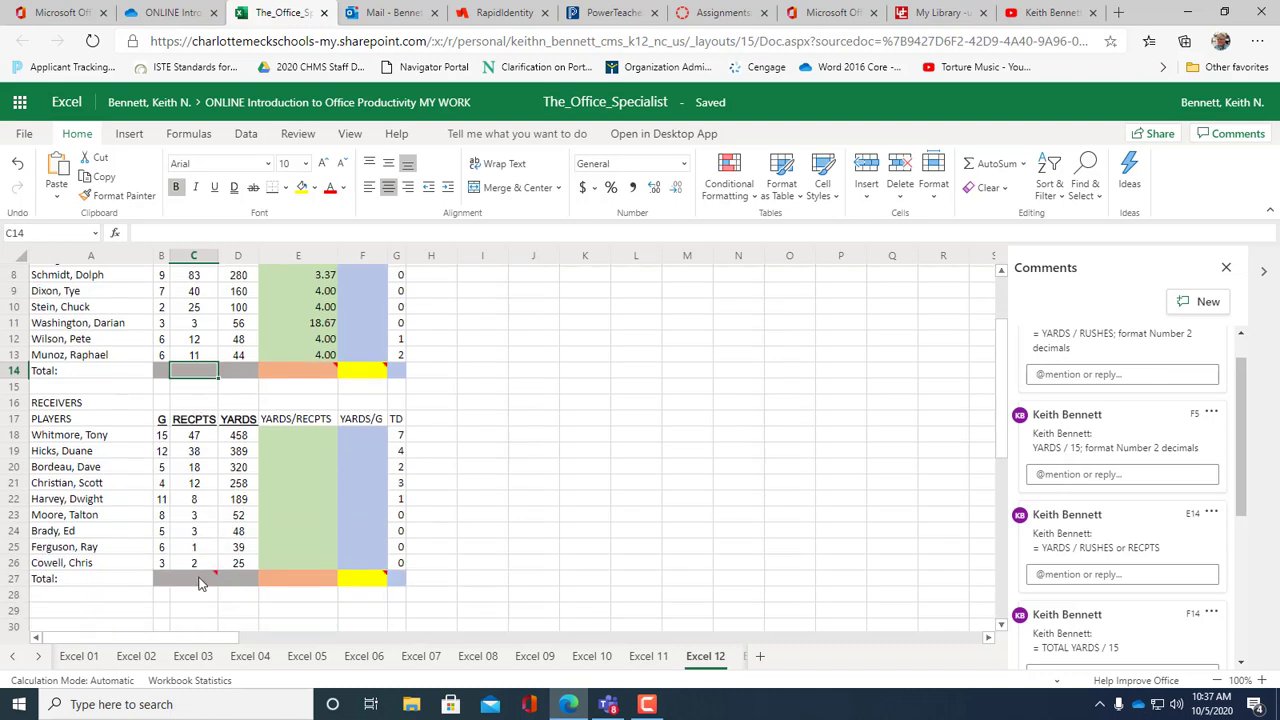
{"action": "left_click", "coordinate": [198, 581]}
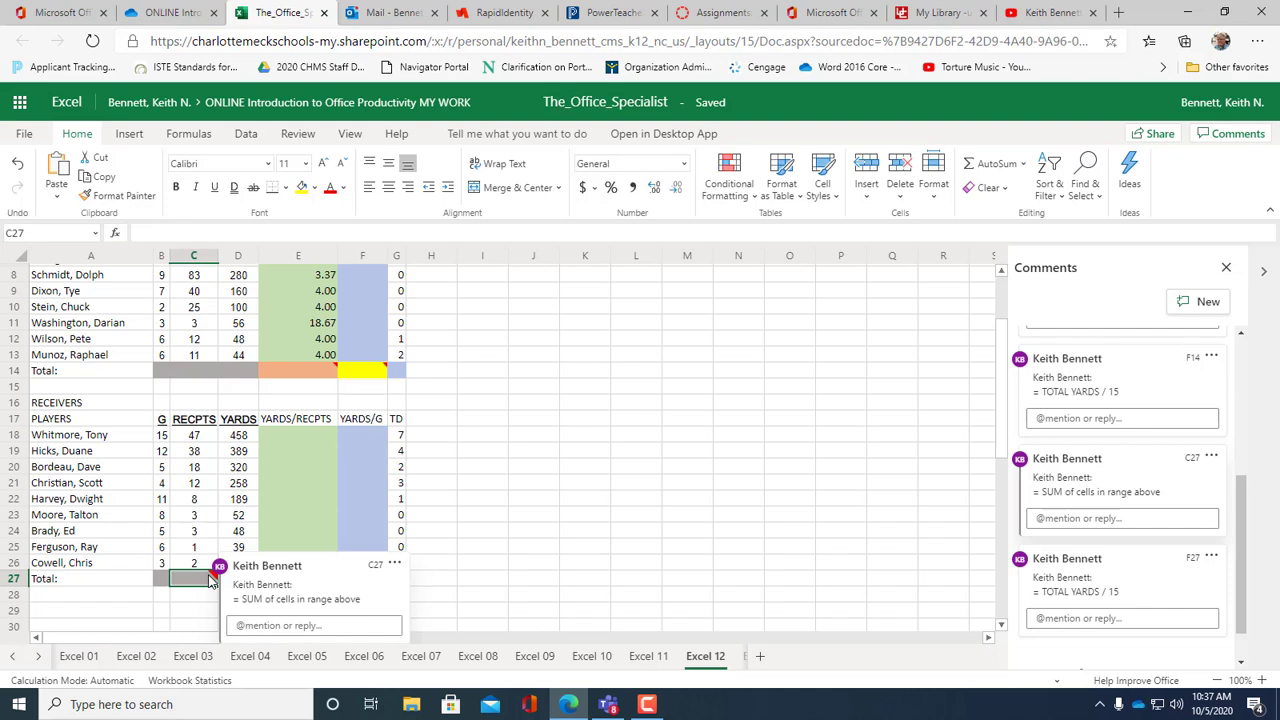
{"action": "scroll", "coordinate": [210, 582], "scroll_direction": "up", "scroll_amount": 3}
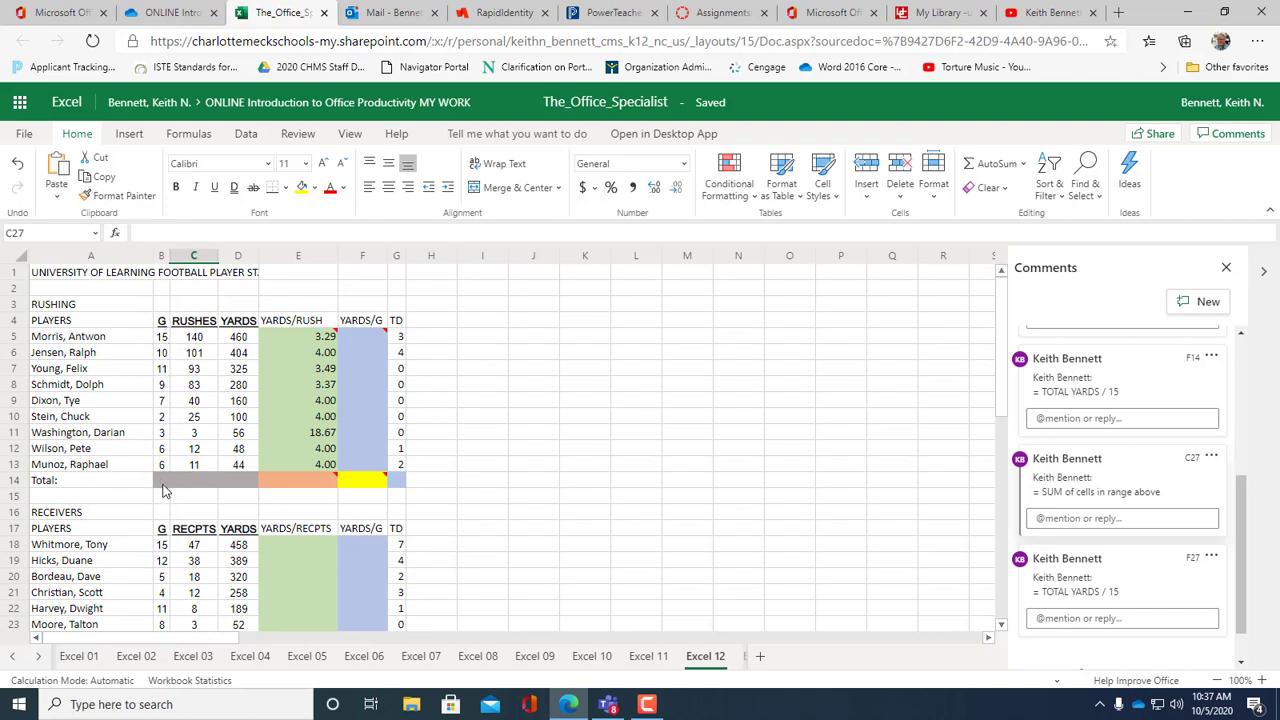
{"action": "scroll", "coordinate": [173, 558], "scroll_direction": "down", "scroll_amount": 1}
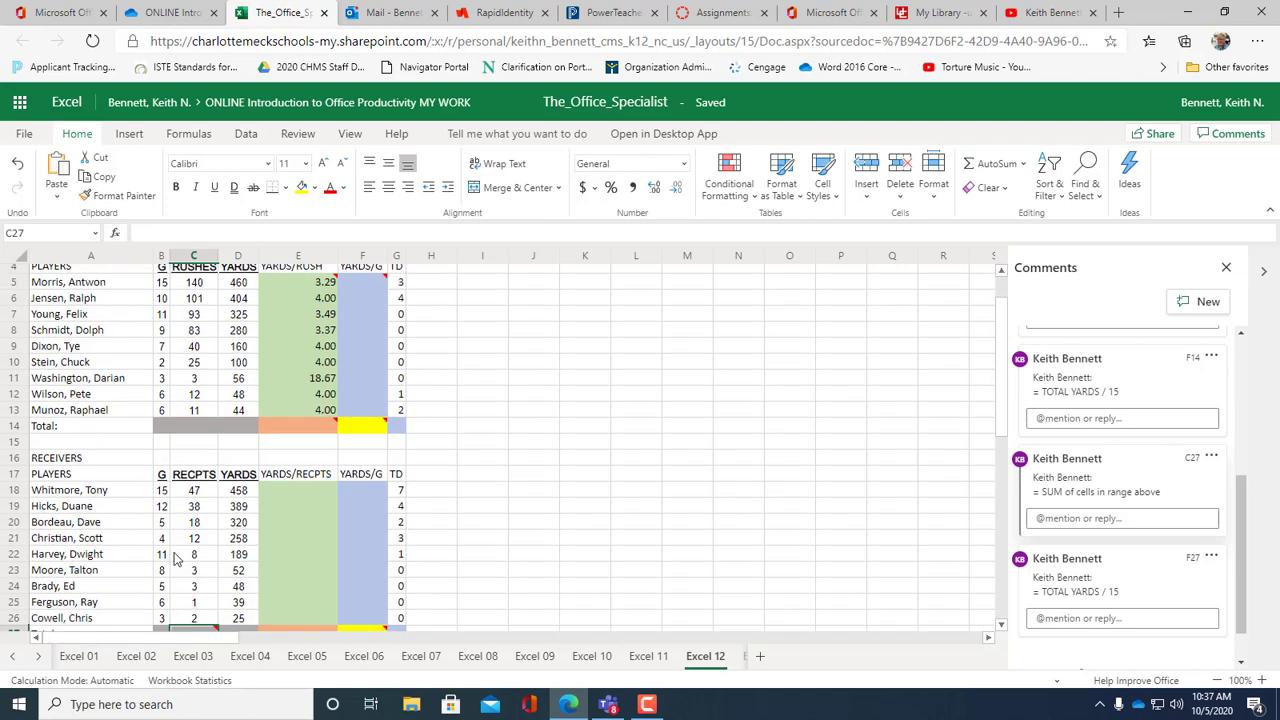
{"action": "scroll", "coordinate": [173, 558], "scroll_direction": "down", "scroll_amount": 1}
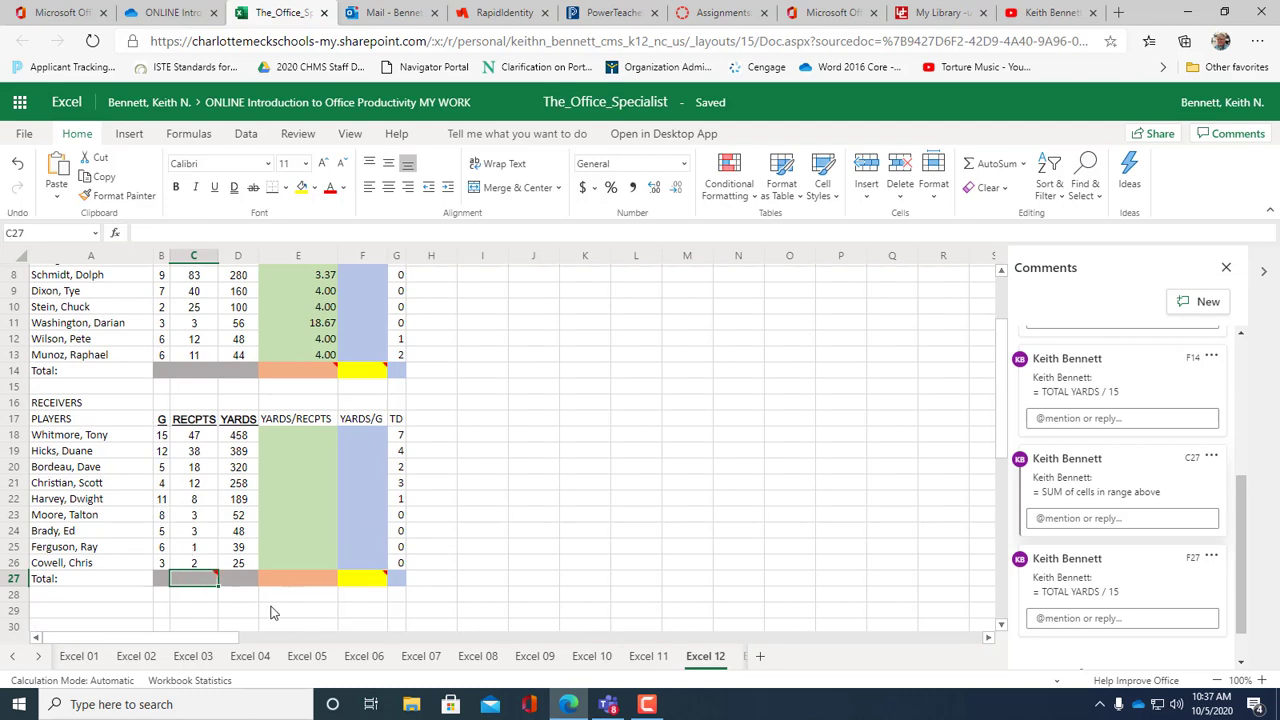
Total the receivers' games in B27 with =SUM(B18:B26) and fill the formula across to D27
{"action": "left_click", "coordinate": [165, 582]}
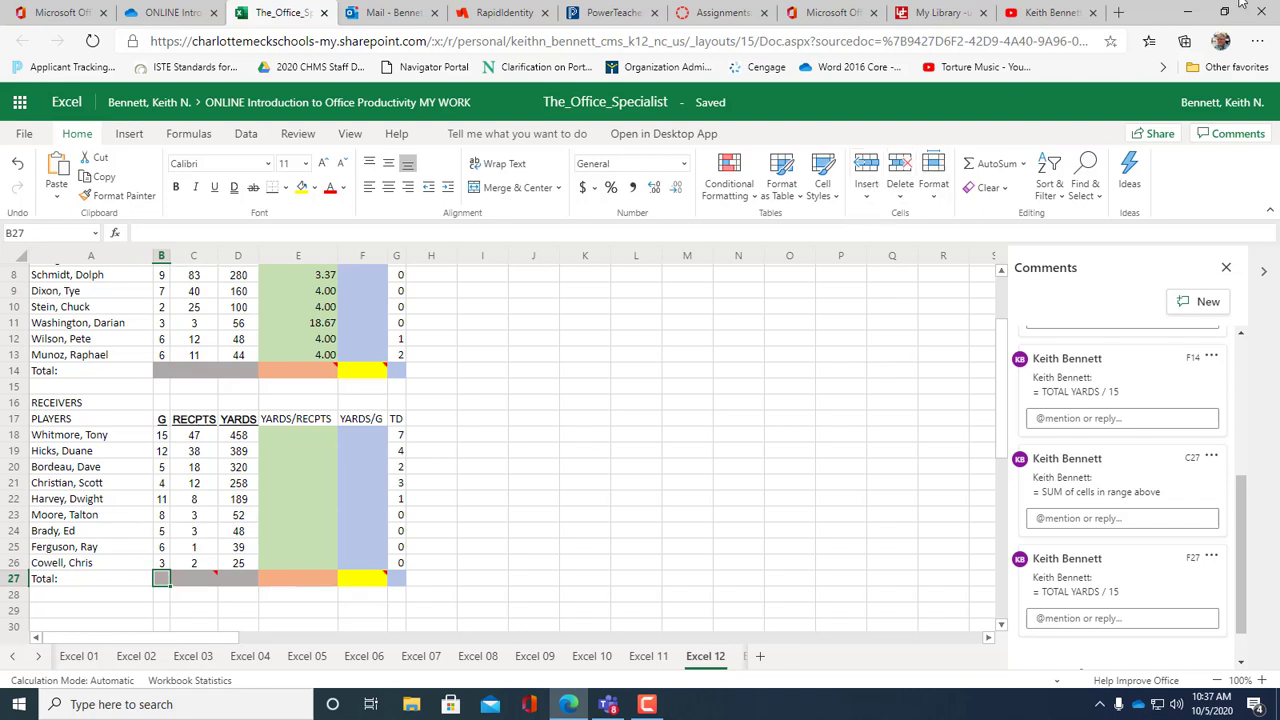
{"action": "left_click", "coordinate": [1000, 170]}
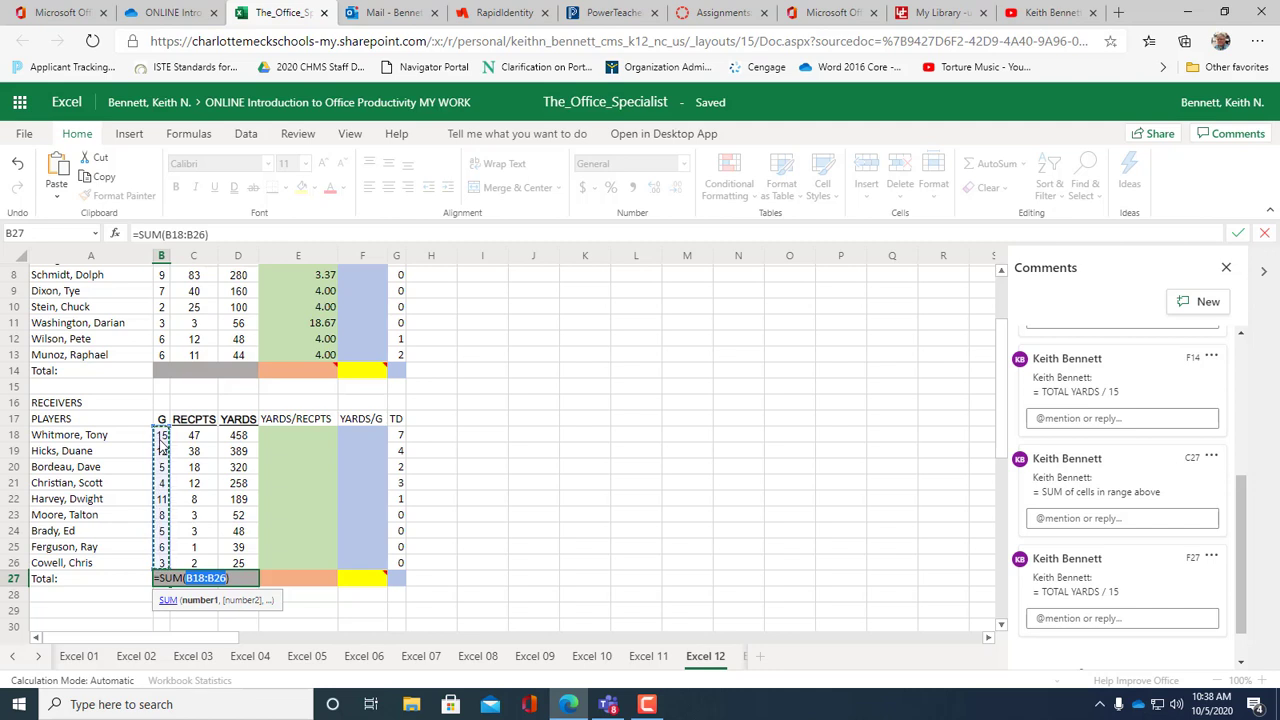
{"action": "key", "text": "Return"}
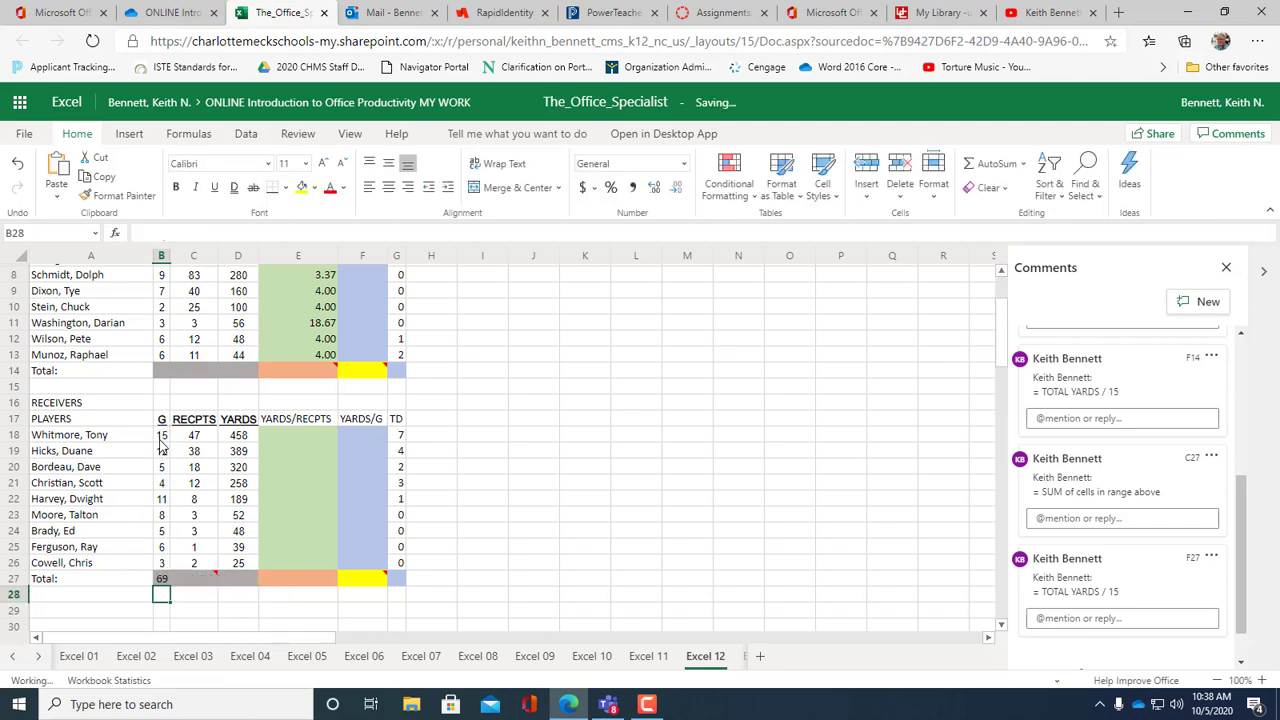
{"action": "left_click", "coordinate": [162, 580]}
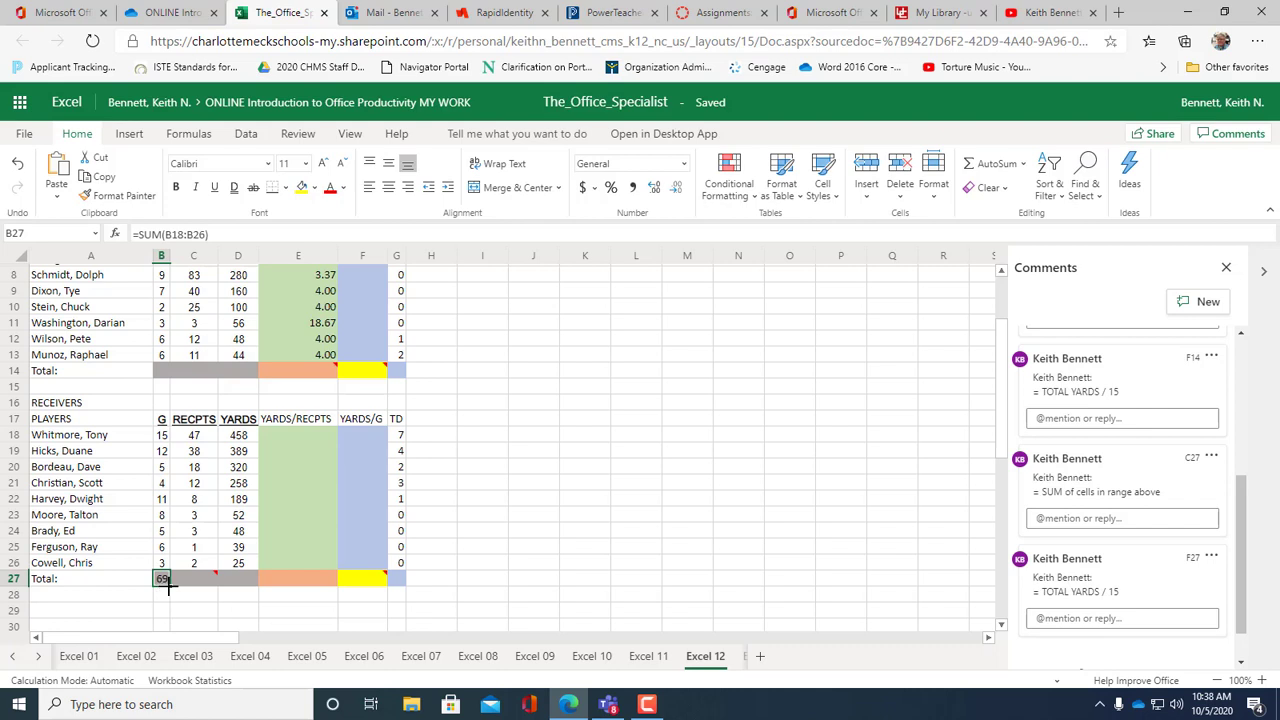
{"action": "left_click_drag", "start_coordinate": [168, 588], "coordinate": [238, 590]}
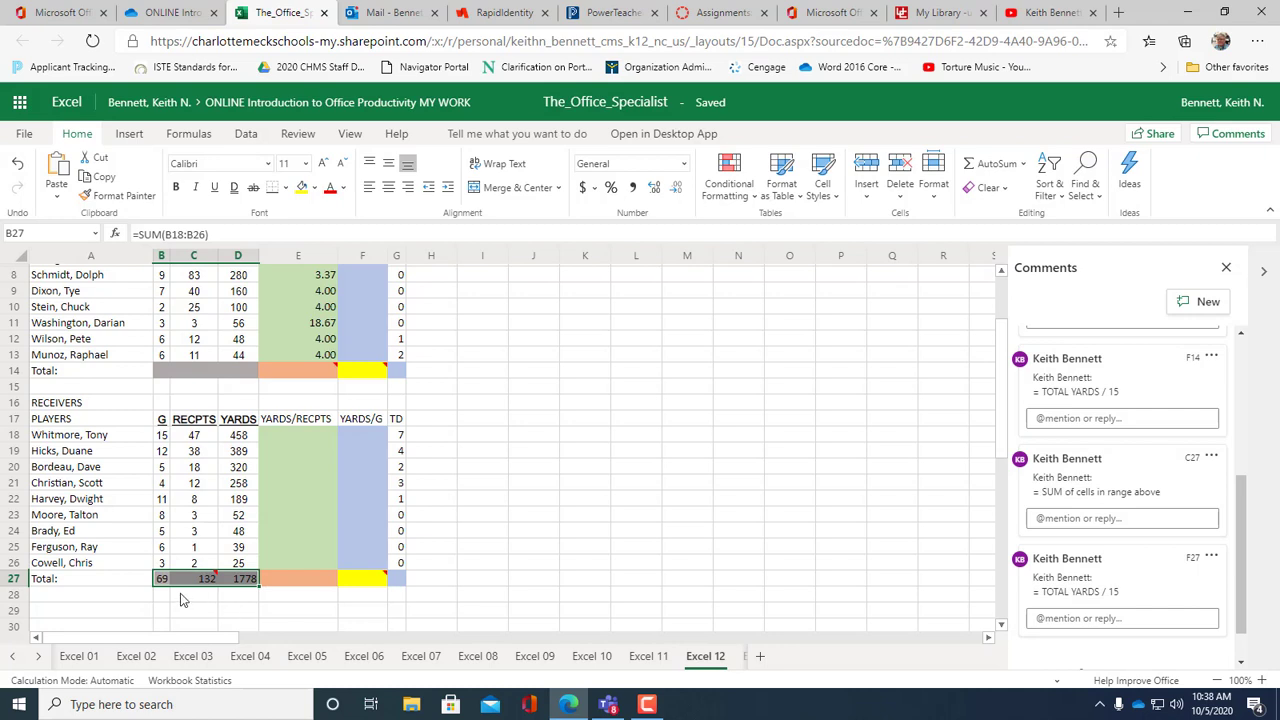
AutoSum the rushing table's games, rushes and yards columns into the total cells B14:D14
{"action": "left_click", "coordinate": [164, 372]}
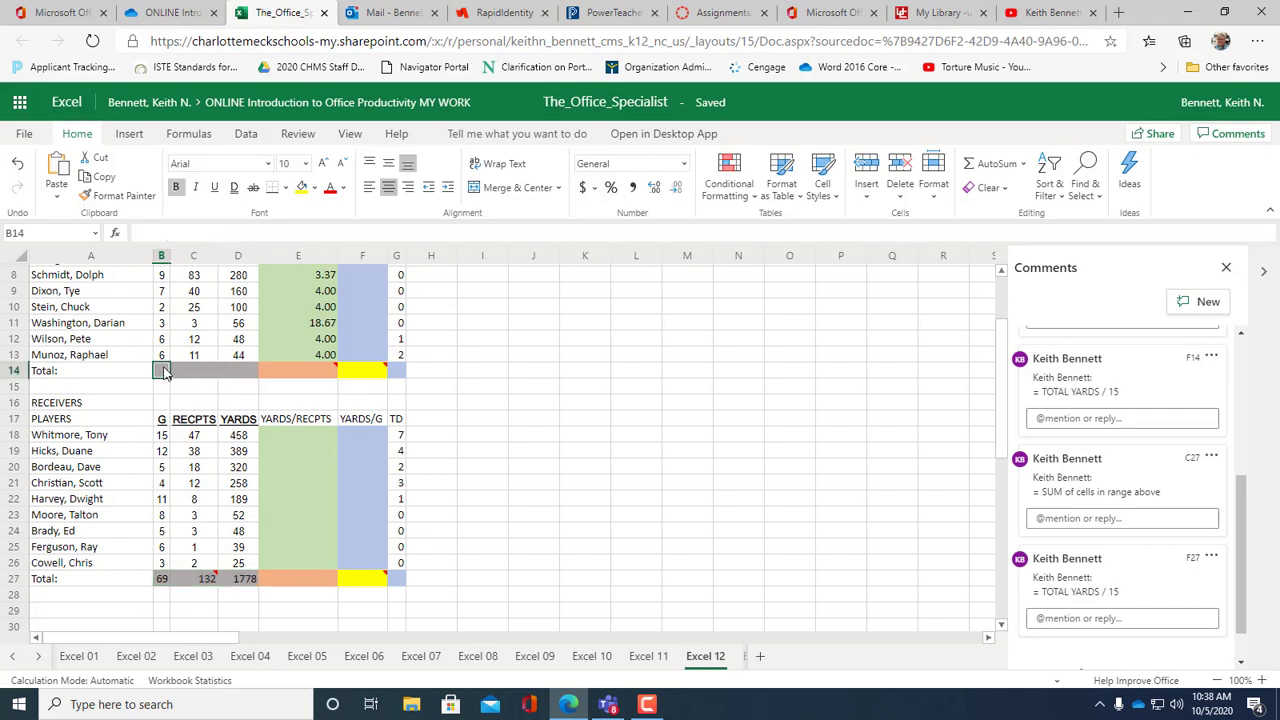
{"action": "left_click_drag", "start_coordinate": [168, 372], "coordinate": [240, 376]}
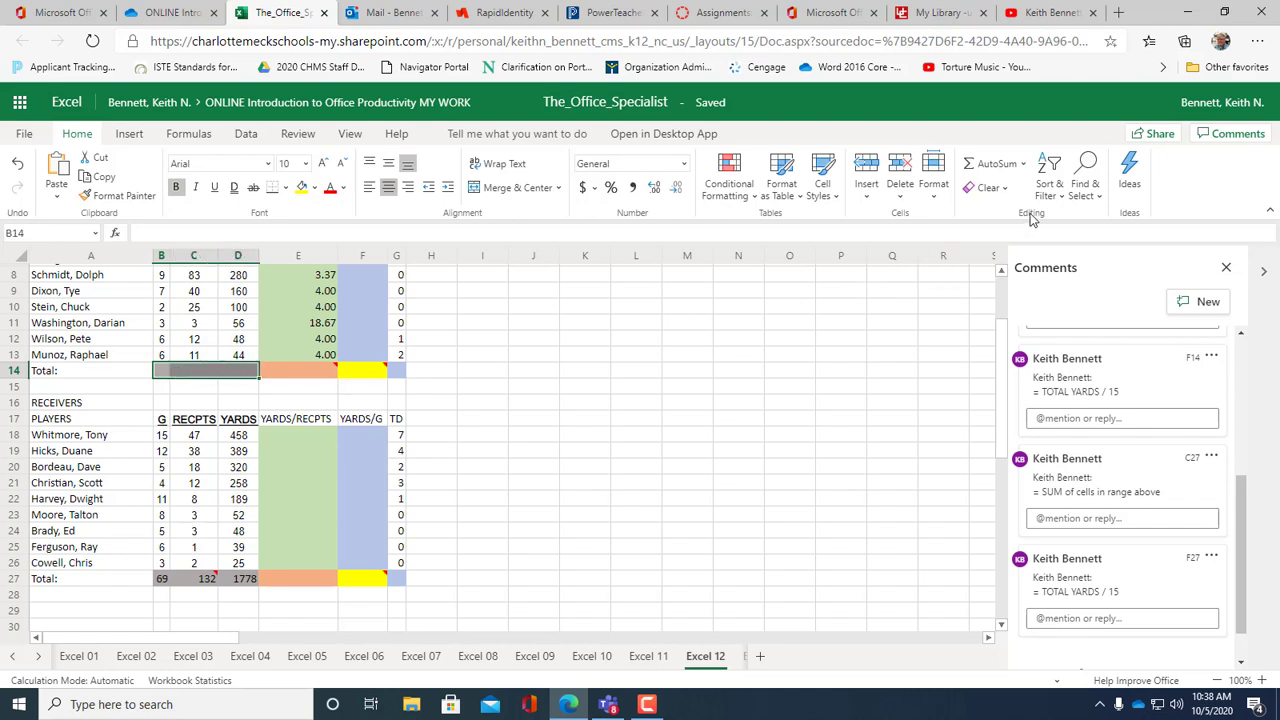
{"action": "left_click", "coordinate": [995, 164]}
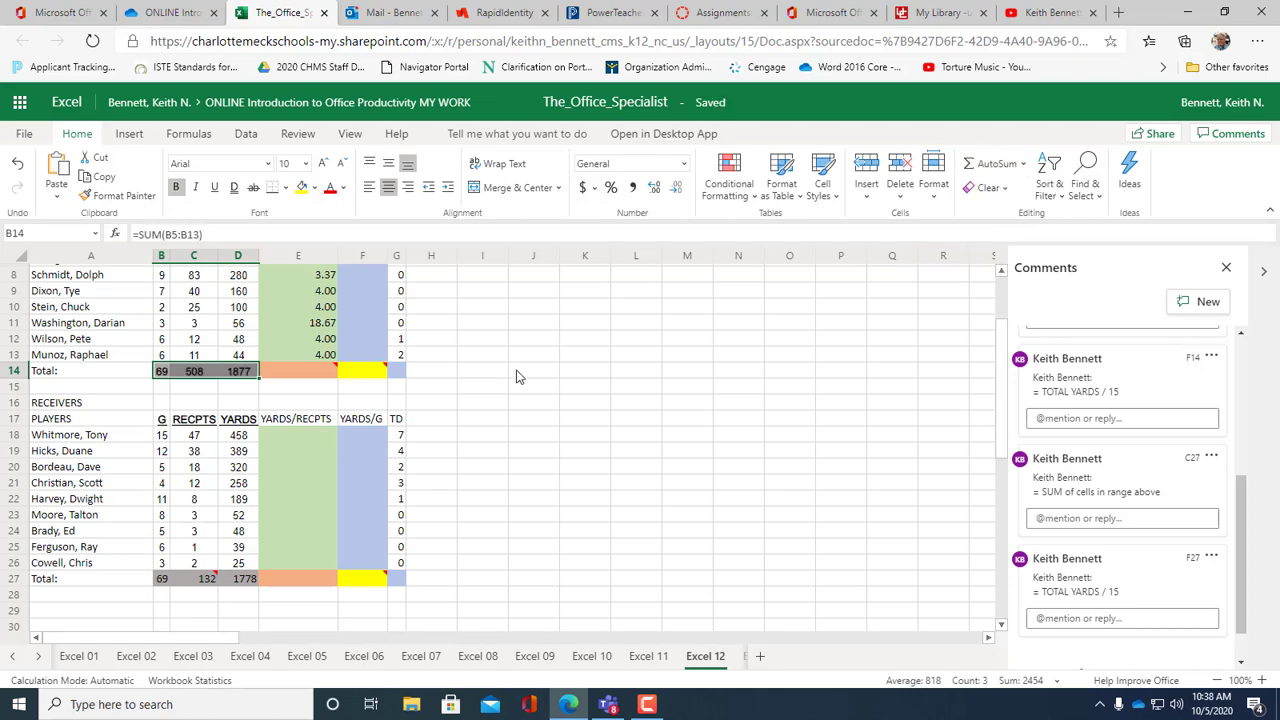
{"action": "scroll", "coordinate": [175, 365], "scroll_direction": "up", "scroll_amount": 1}
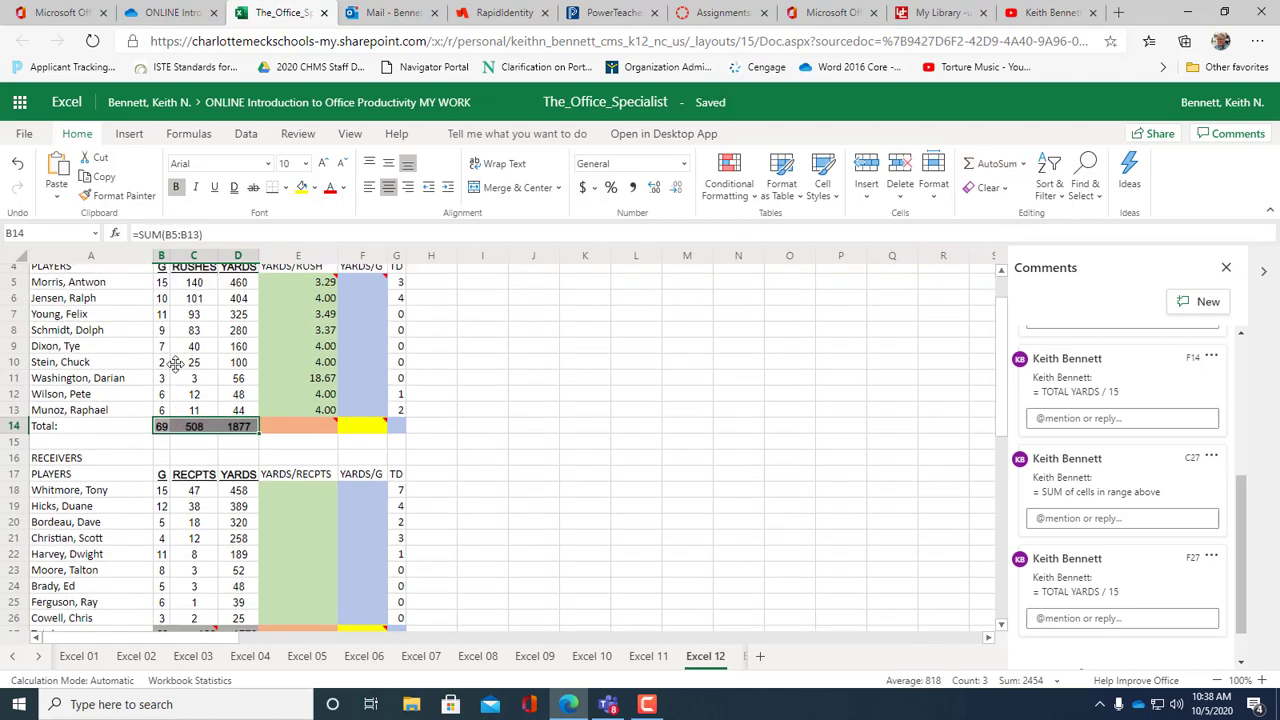
Compare the rushing and receivers tables and read the comment on the rushing total cell E14
{"action": "scroll", "coordinate": [175, 363], "scroll_direction": "up", "scroll_amount": 1}
{"action": "scroll", "coordinate": [175, 365], "scroll_direction": "down", "scroll_amount": 1}
{"action": "scroll", "coordinate": [252, 430], "scroll_direction": "down", "scroll_amount": 1}
{"action": "scroll", "coordinate": [252, 430], "scroll_direction": "down", "scroll_amount": 1}
{"action": "scroll", "coordinate": [250, 432], "scroll_direction": "up", "scroll_amount": 3}
{"action": "scroll", "coordinate": [250, 432], "scroll_direction": "down", "scroll_amount": 2}
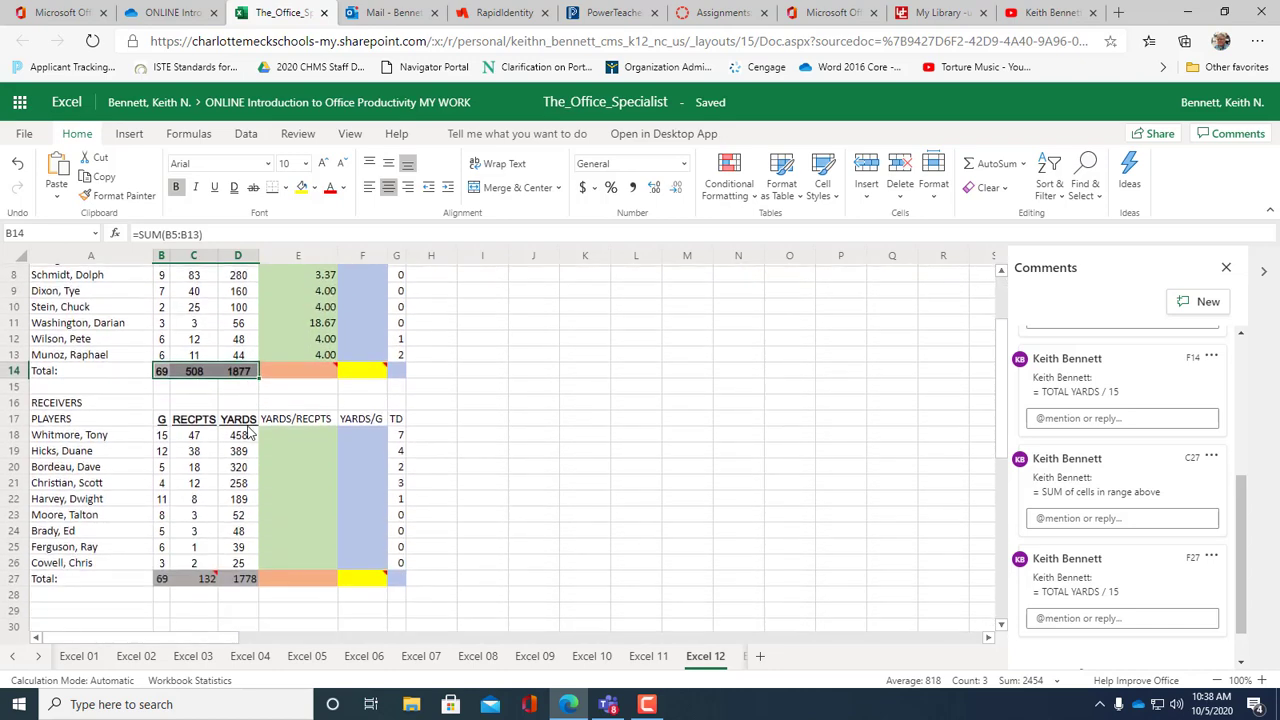
{"action": "scroll", "coordinate": [250, 432], "scroll_direction": "up", "scroll_amount": 2}
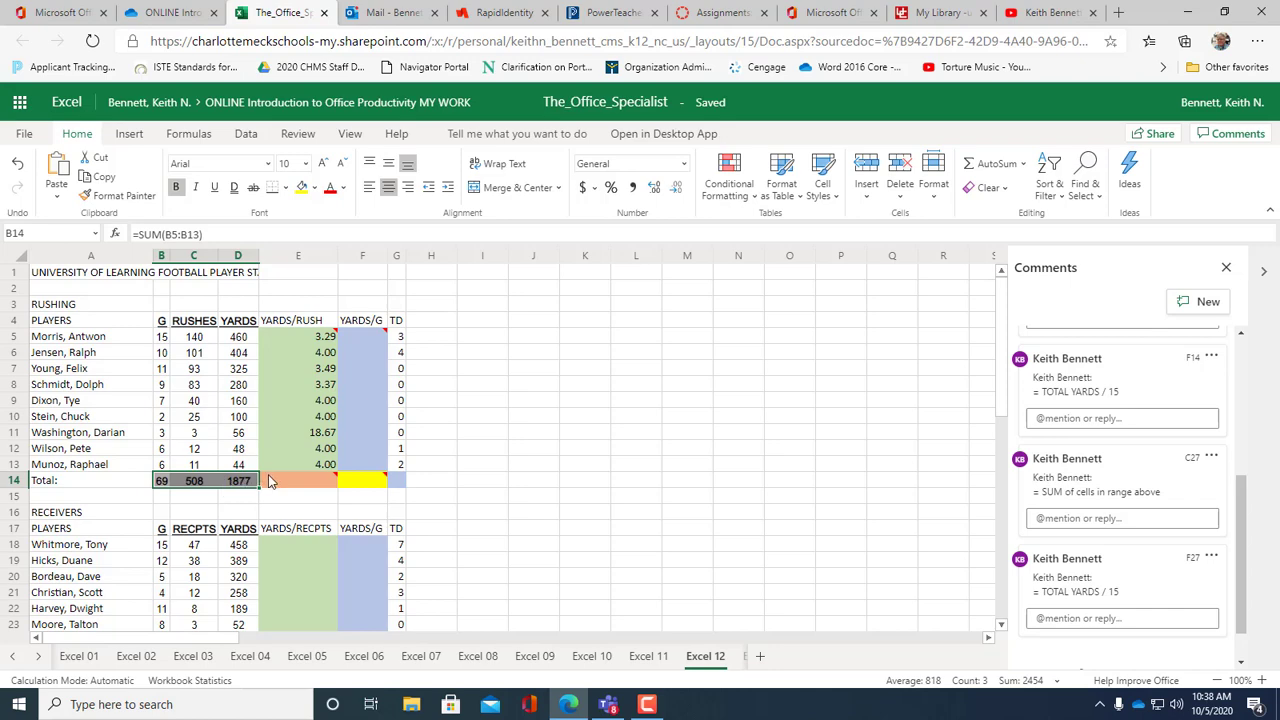
{"action": "scroll", "coordinate": [316, 475], "scroll_direction": "down", "scroll_amount": 3}
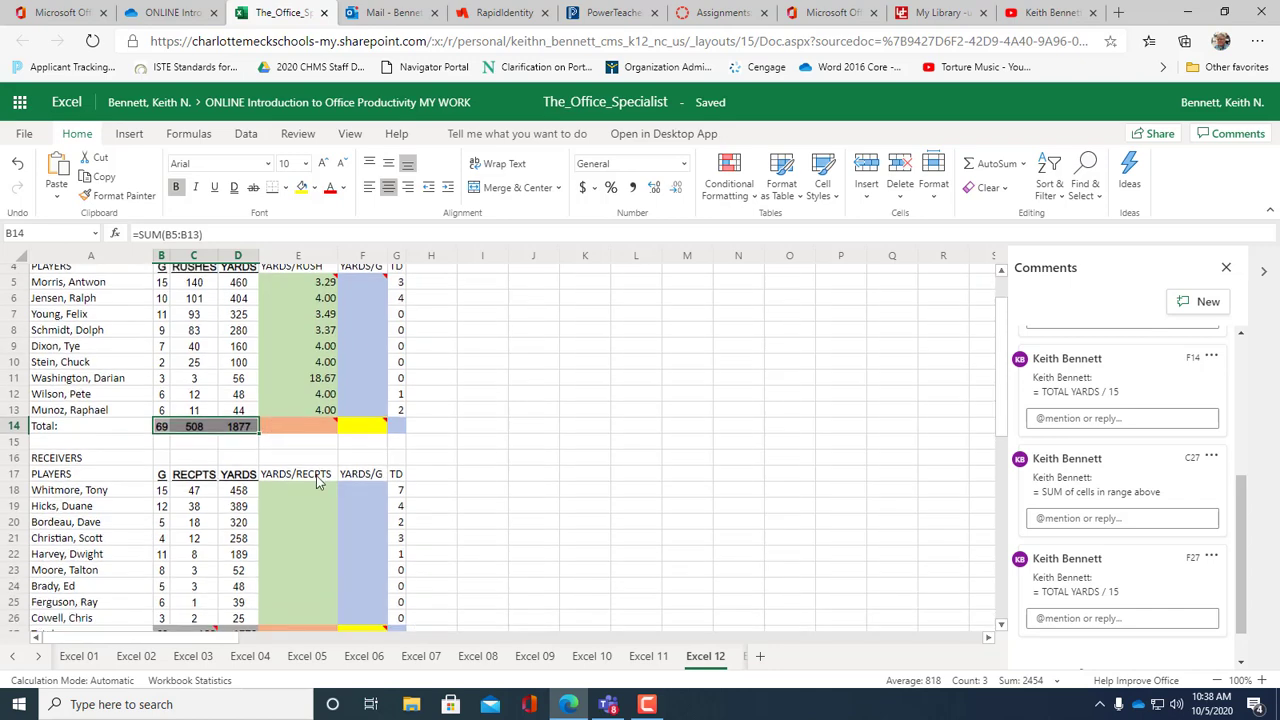
{"action": "scroll", "coordinate": [316, 475], "scroll_direction": "up", "scroll_amount": 2}
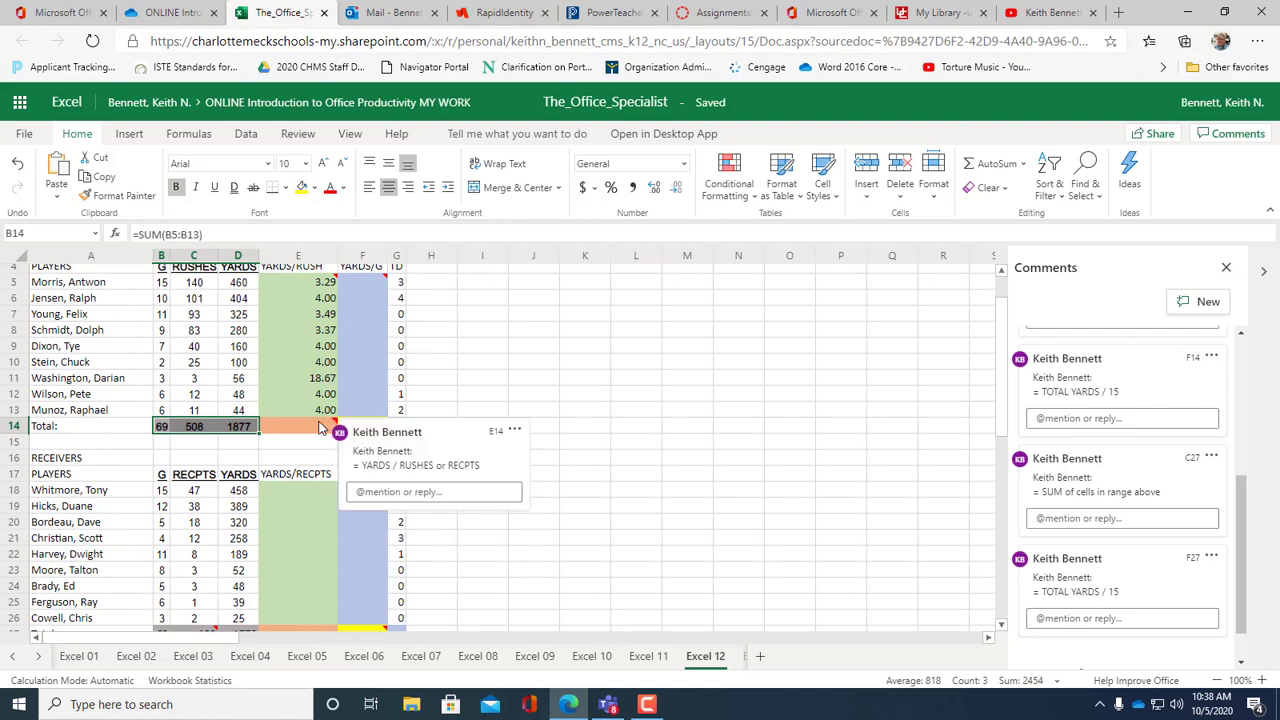
Enter =D14/C14 in E14 to calculate the rushing table's total yards per rush
{"action": "left_click", "coordinate": [332, 426]}
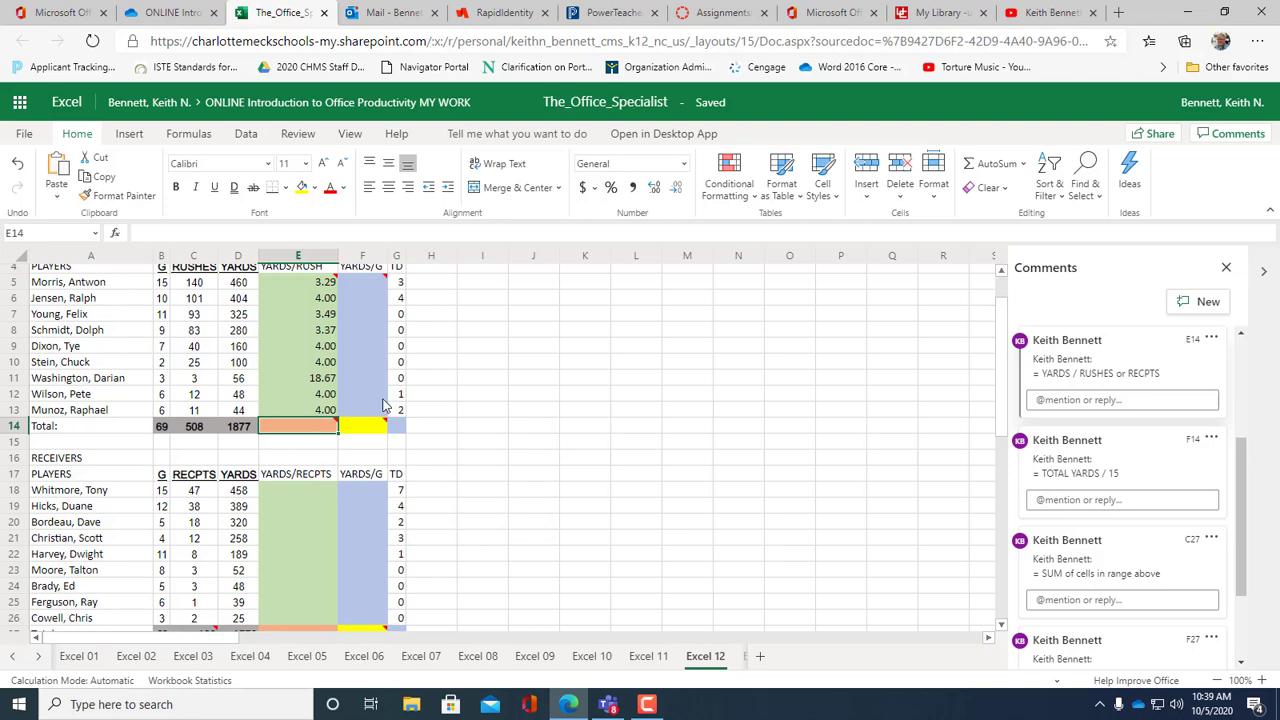
{"action": "type", "text": "="}
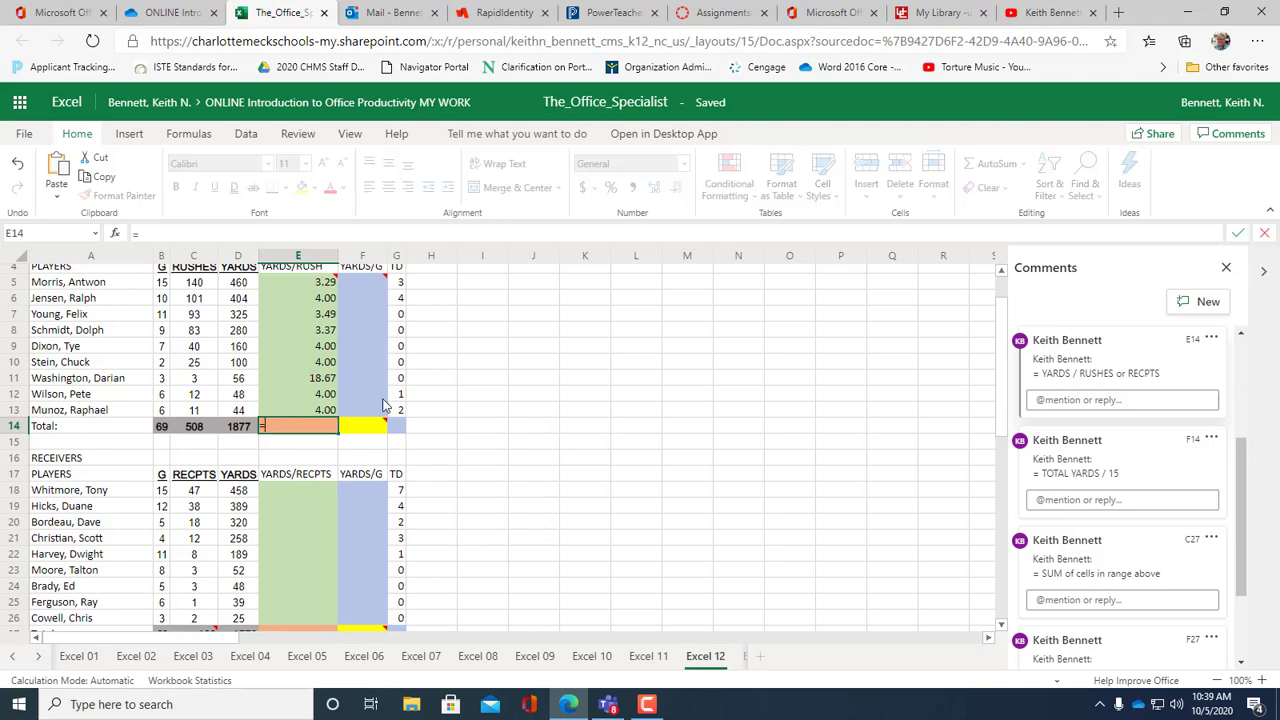
{"action": "left_click", "coordinate": [240, 432]}
{"action": "type", "text": "/"}
{"action": "left_click", "coordinate": [190, 426]}
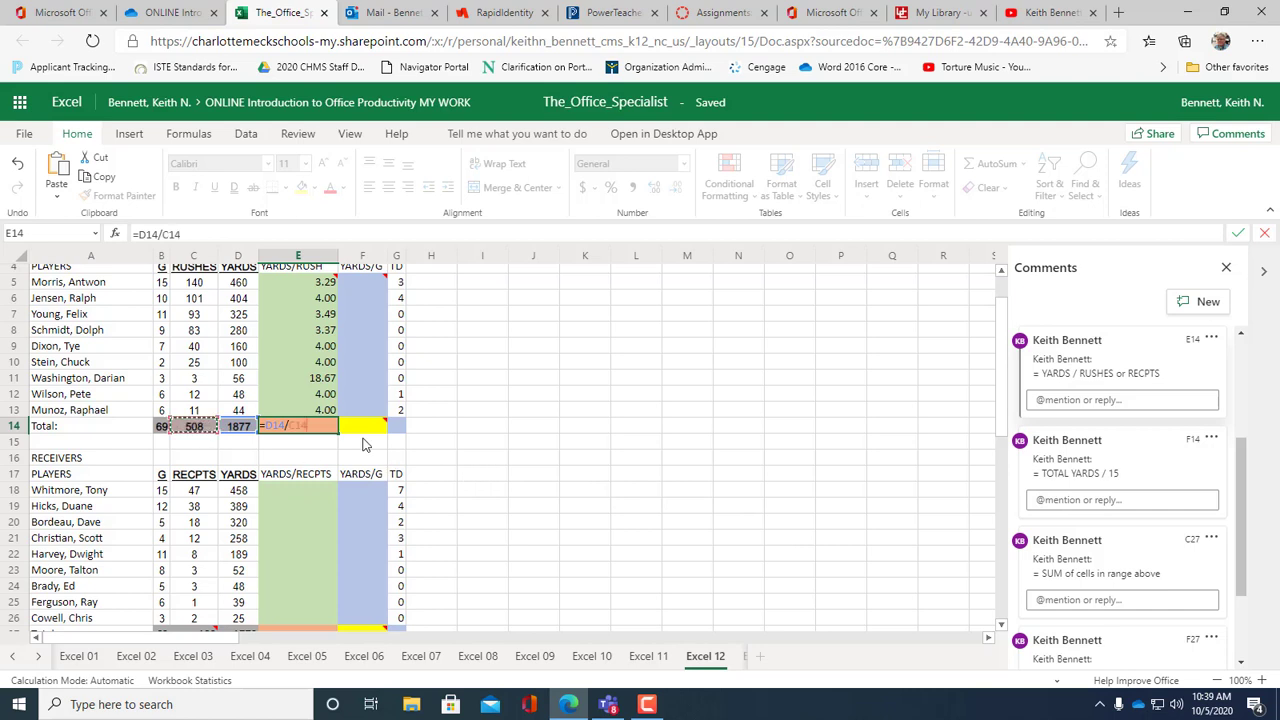
{"action": "key", "text": "Return"}
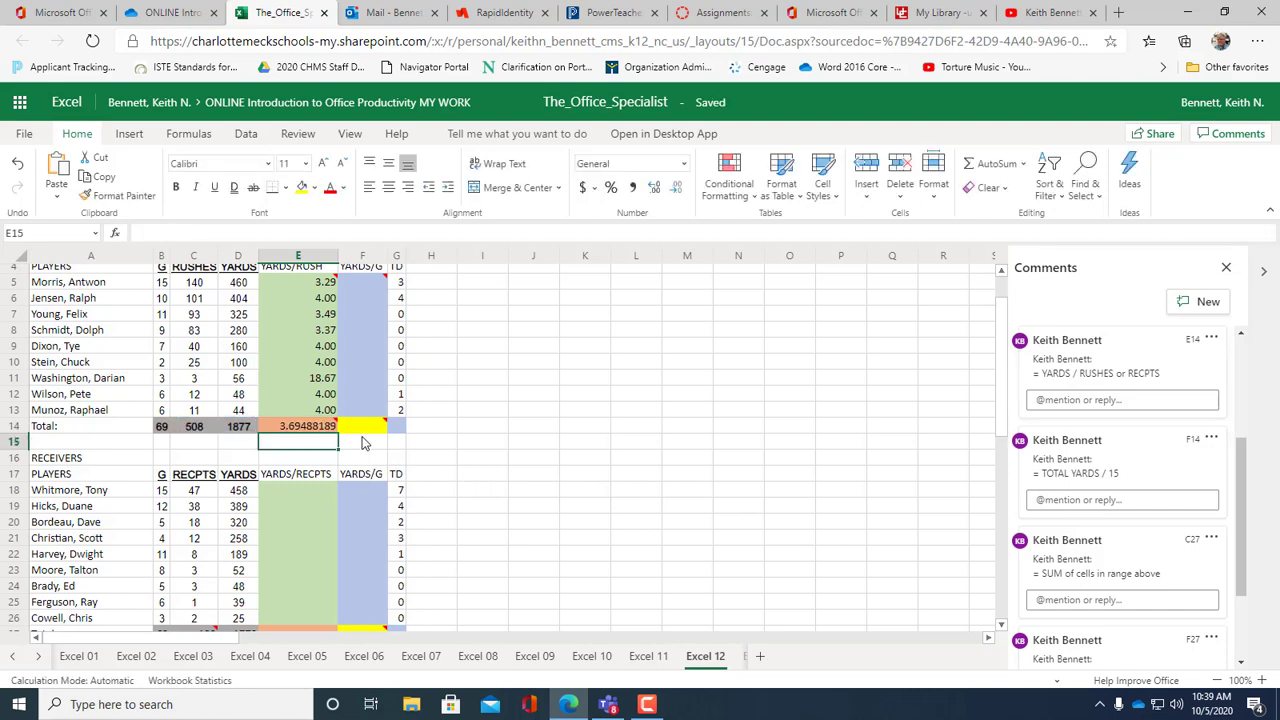
Reduce the yards-per-rush total in E14 to two decimal places
{"action": "left_click", "coordinate": [317, 428]}
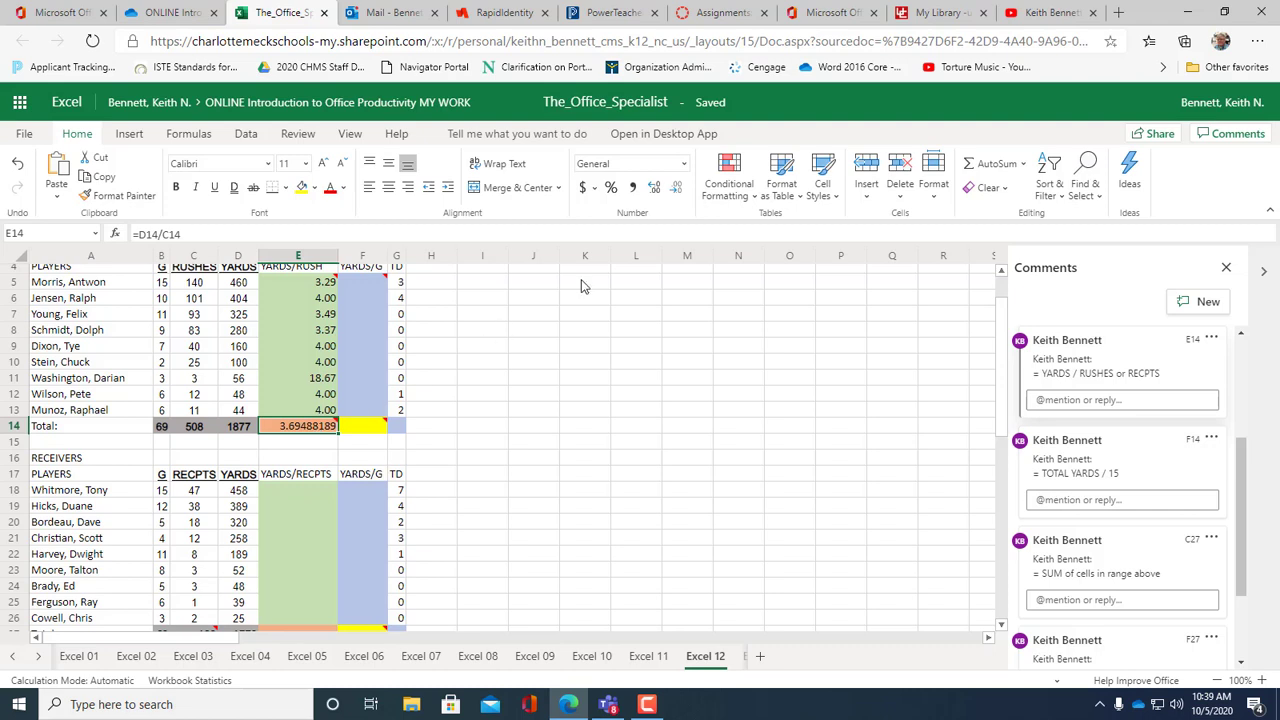
{"action": "left_click", "coordinate": [673, 190]}
{"action": "left_click", "coordinate": [673, 190]}
{"action": "left_click", "coordinate": [673, 190]}
{"action": "left_click", "coordinate": [673, 190]}
{"action": "left_click", "coordinate": [673, 190]}
{"action": "left_click", "coordinate": [673, 190]}
Enter =D27/C27 in E27 to calculate the receivers' total yards per reception
{"action": "scroll", "coordinate": [352, 462], "scroll_direction": "up", "scroll_amount": 2}
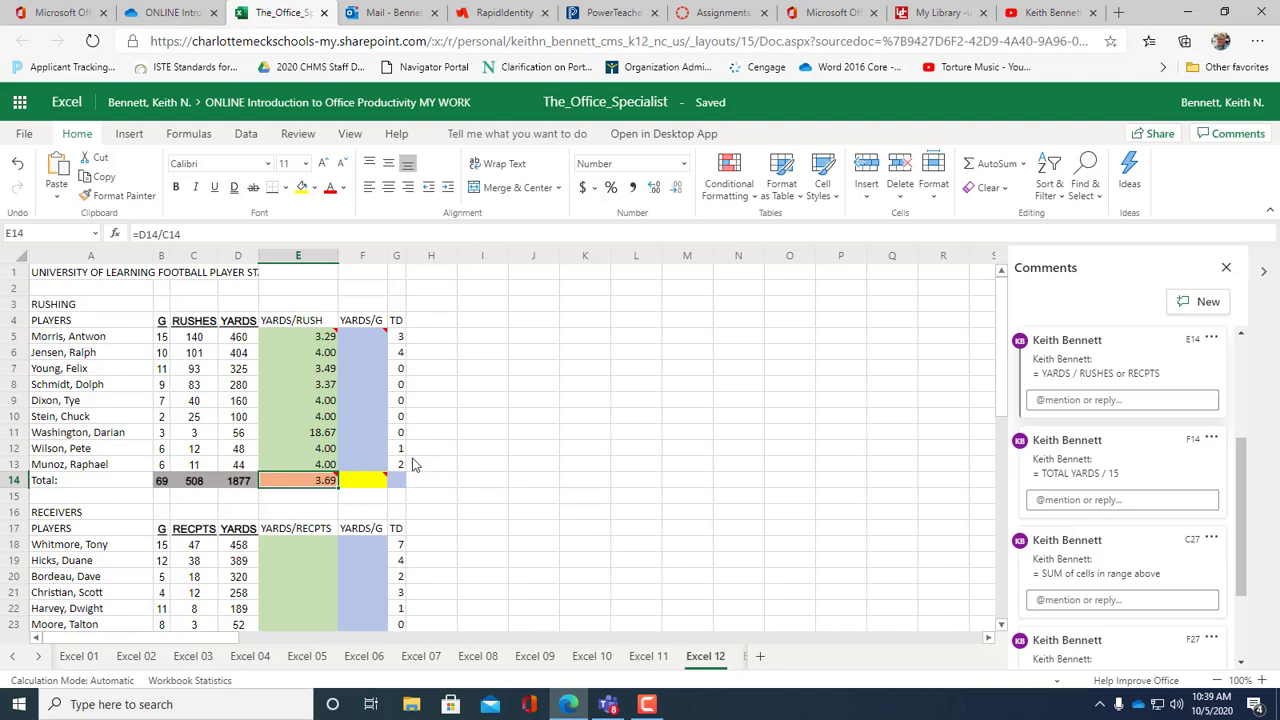
{"action": "scroll", "coordinate": [393, 463], "scroll_direction": "down", "scroll_amount": 2}
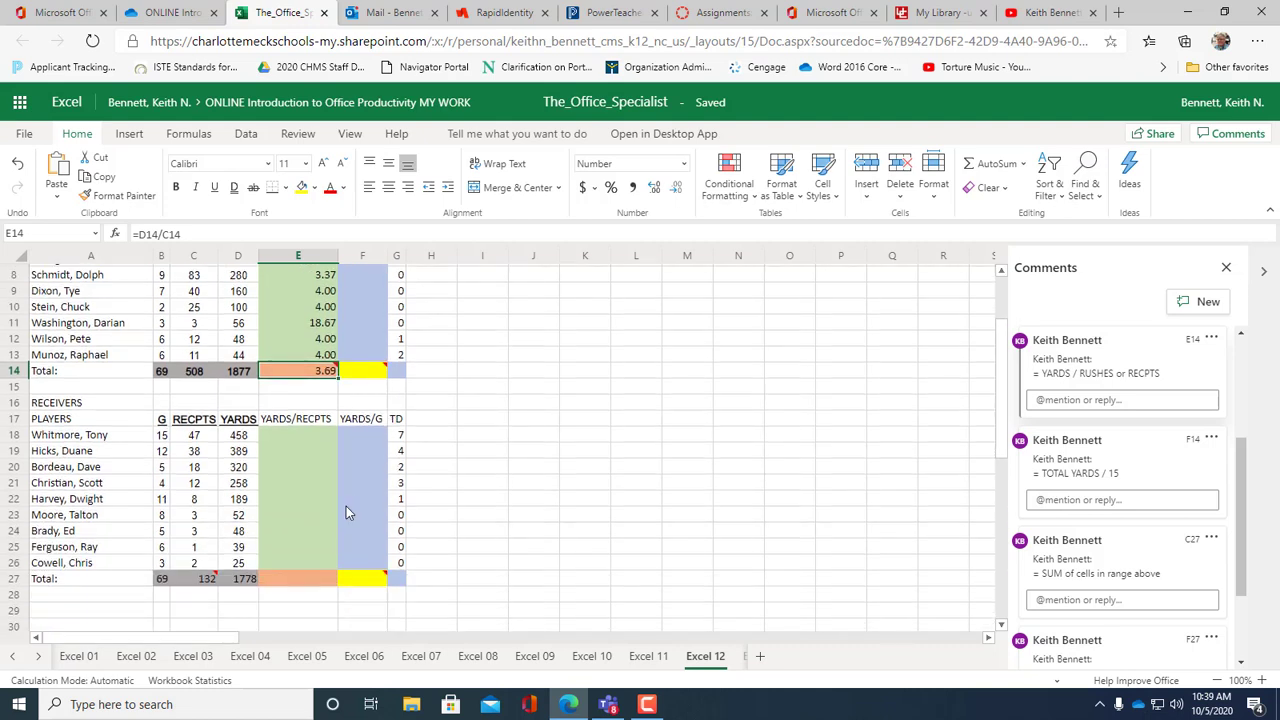
{"action": "left_click", "coordinate": [292, 579]}
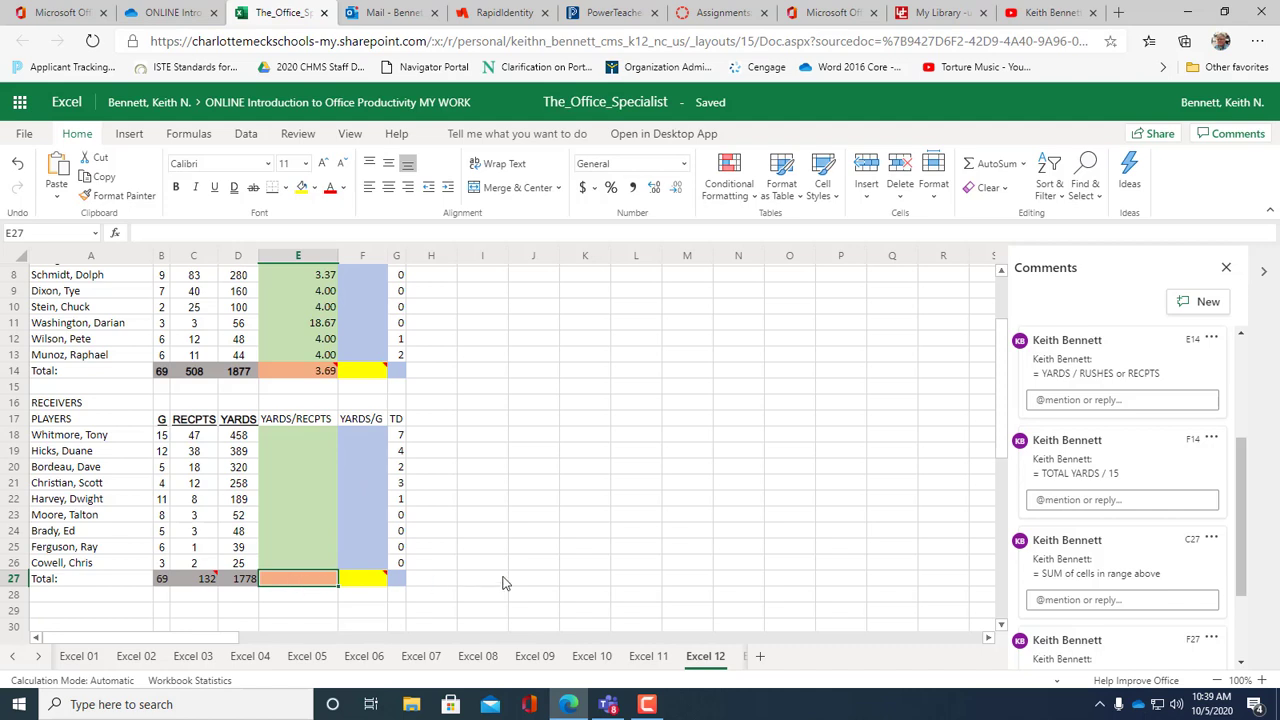
{"action": "type", "text": "="}
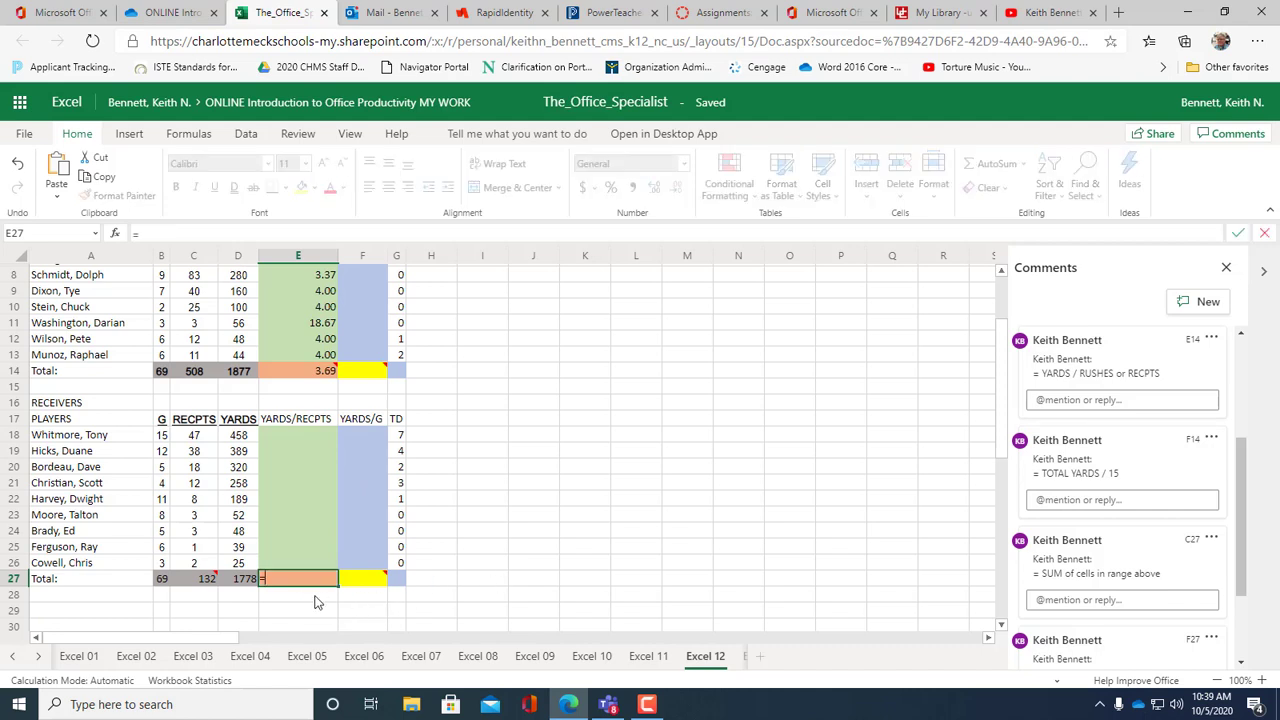
{"action": "left_click", "coordinate": [241, 581]}
{"action": "type", "text": "/"}
{"action": "left_click", "coordinate": [205, 580]}
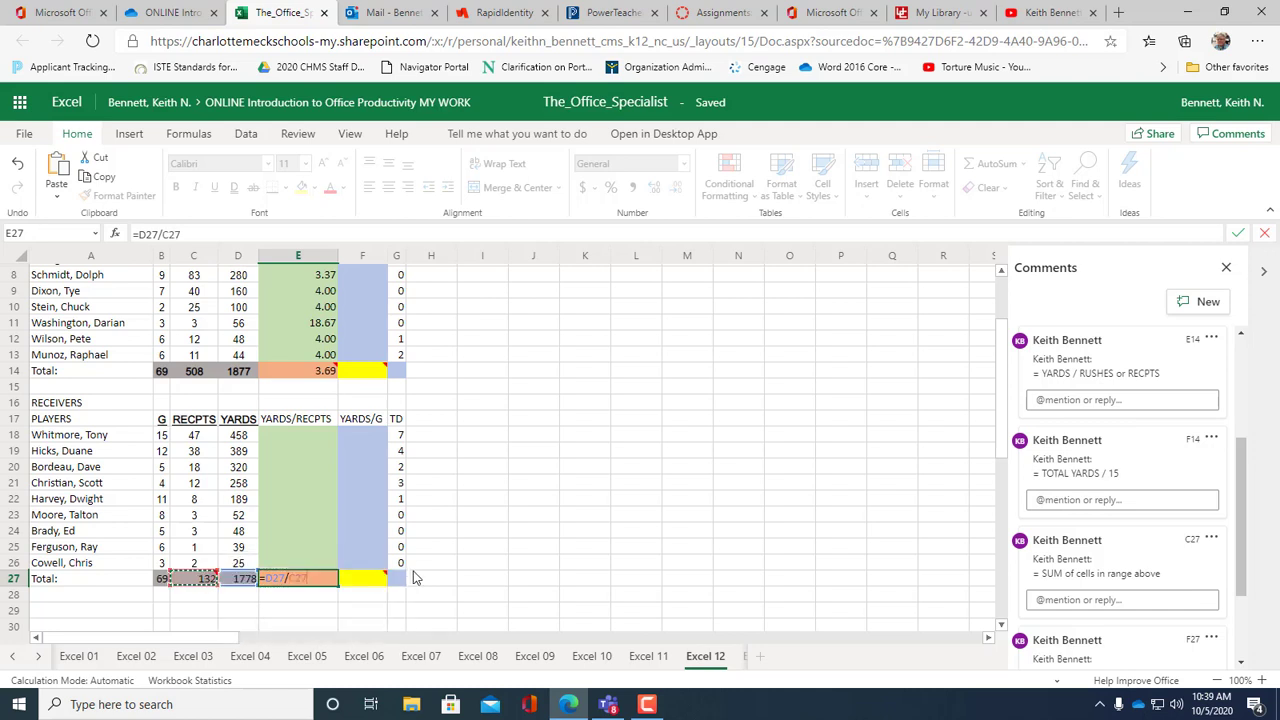
{"action": "key", "text": "Return"}
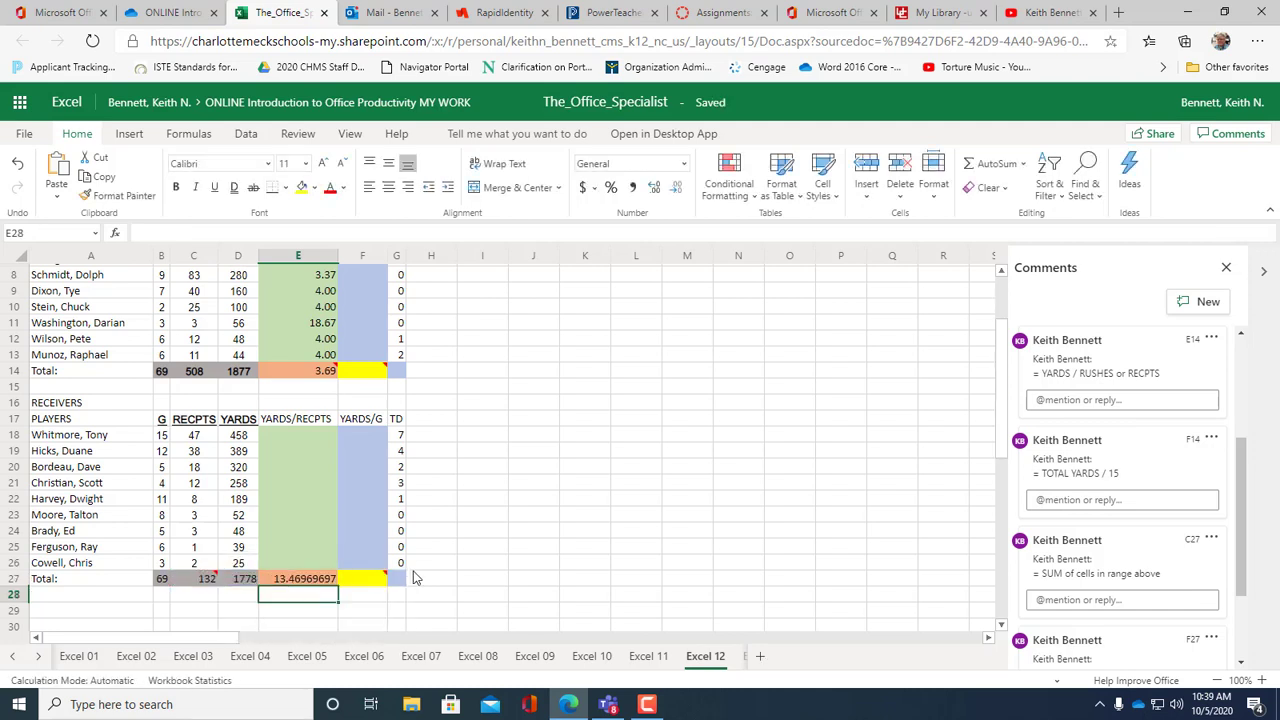
Reduce the yards-per-reception total in E27 to two decimal places
{"action": "left_click", "coordinate": [291, 584]}
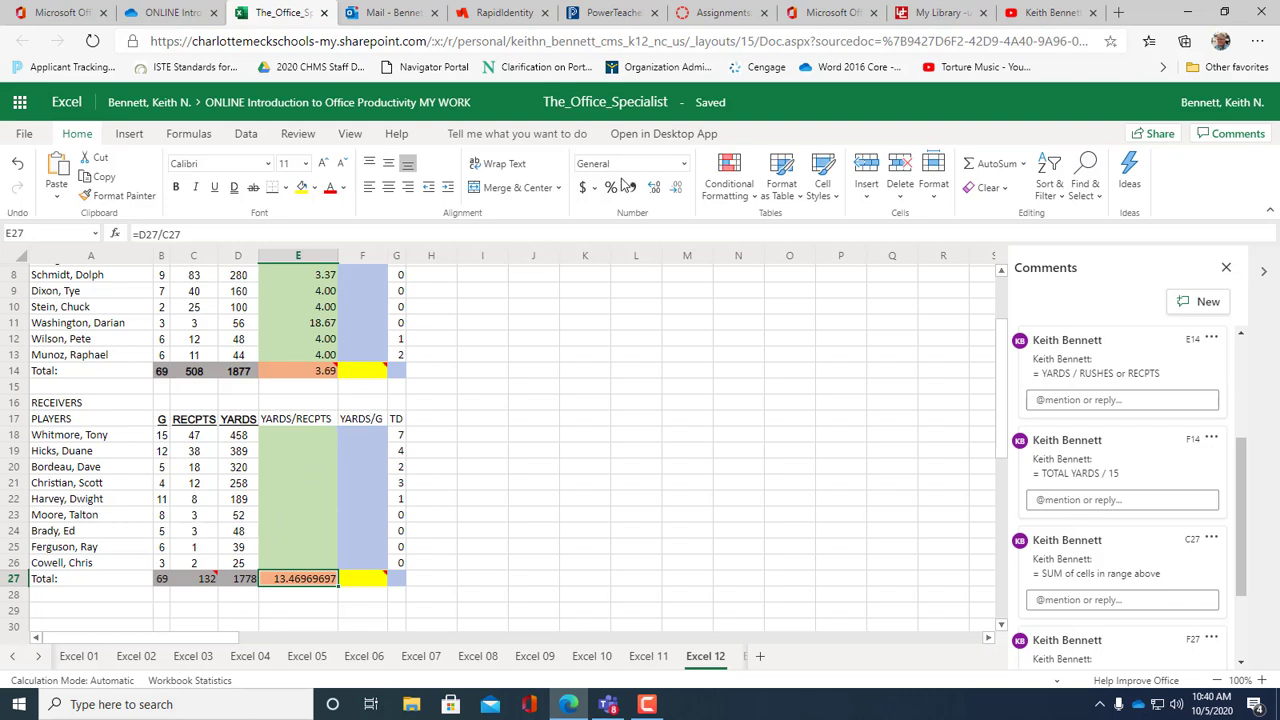
{"action": "left_click", "coordinate": [678, 192]}
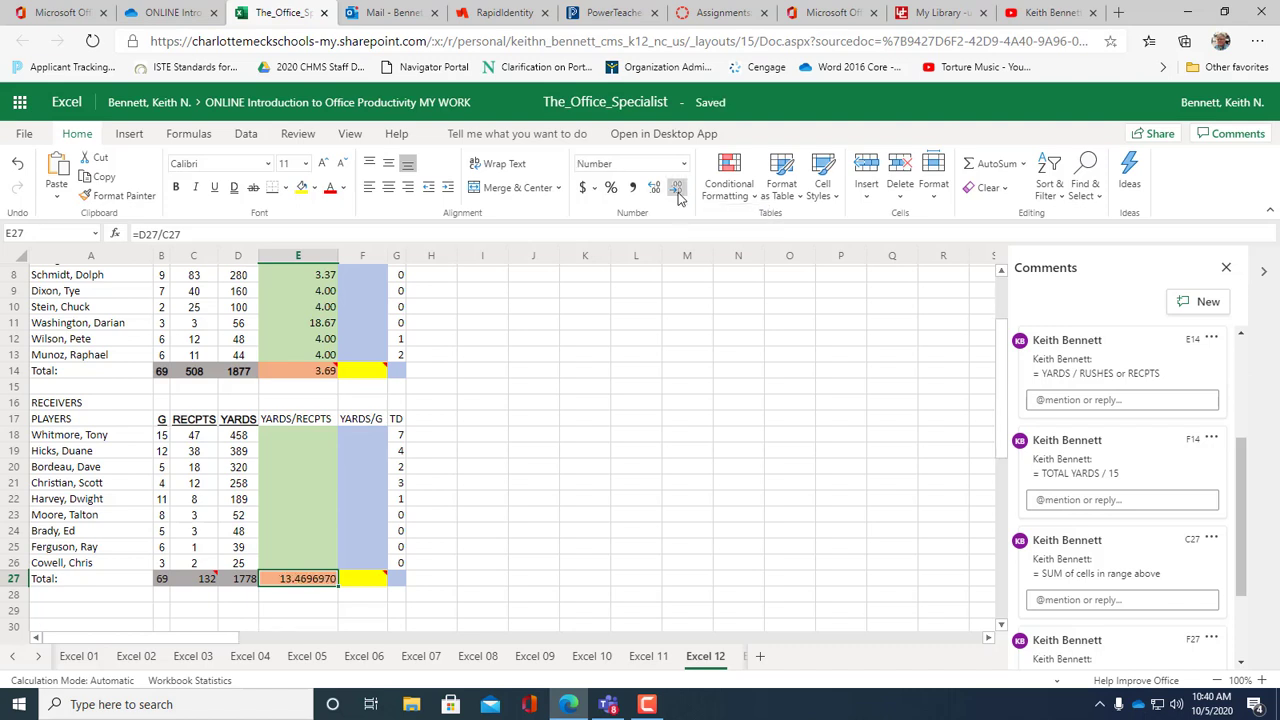
{"action": "left_click", "coordinate": [679, 193]}
{"action": "left_click", "coordinate": [680, 194]}
{"action": "left_click", "coordinate": [682, 196]}
{"action": "left_click", "coordinate": [683, 196]}
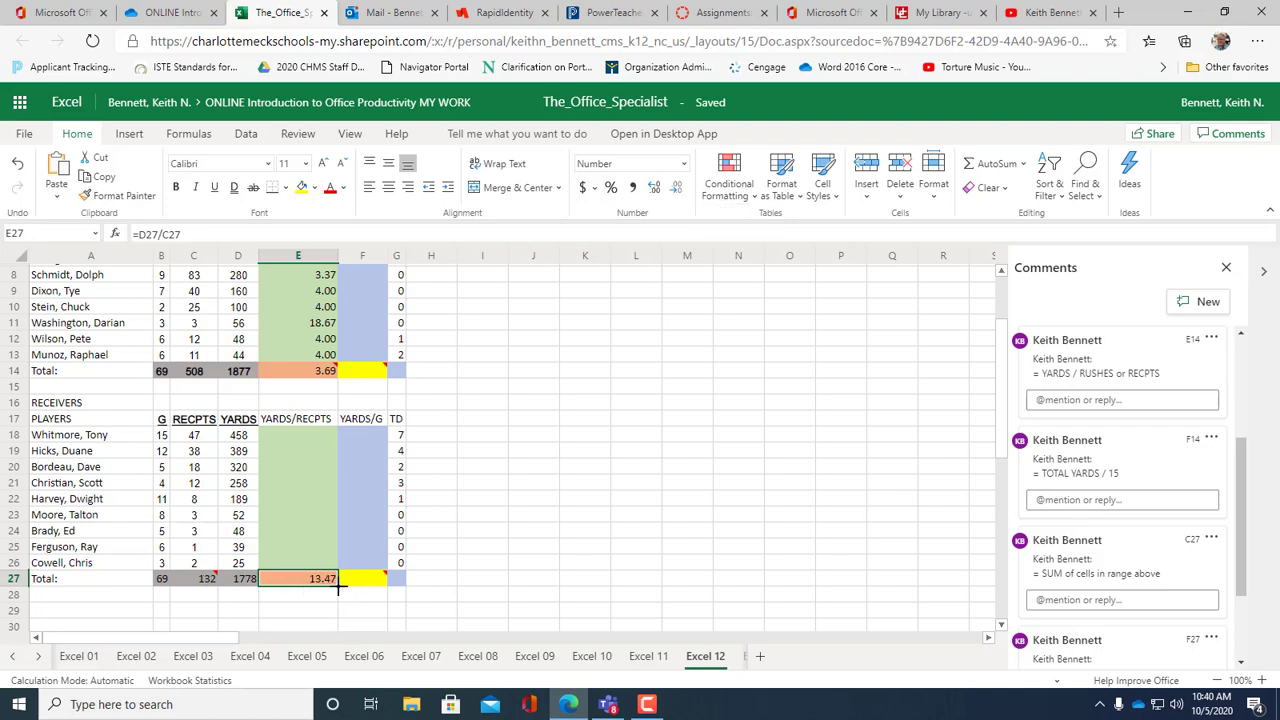
Try filling the E27 formula up through E18 and undo the fill
{"action": "left_click_drag", "start_coordinate": [338, 587], "coordinate": [346, 437]}
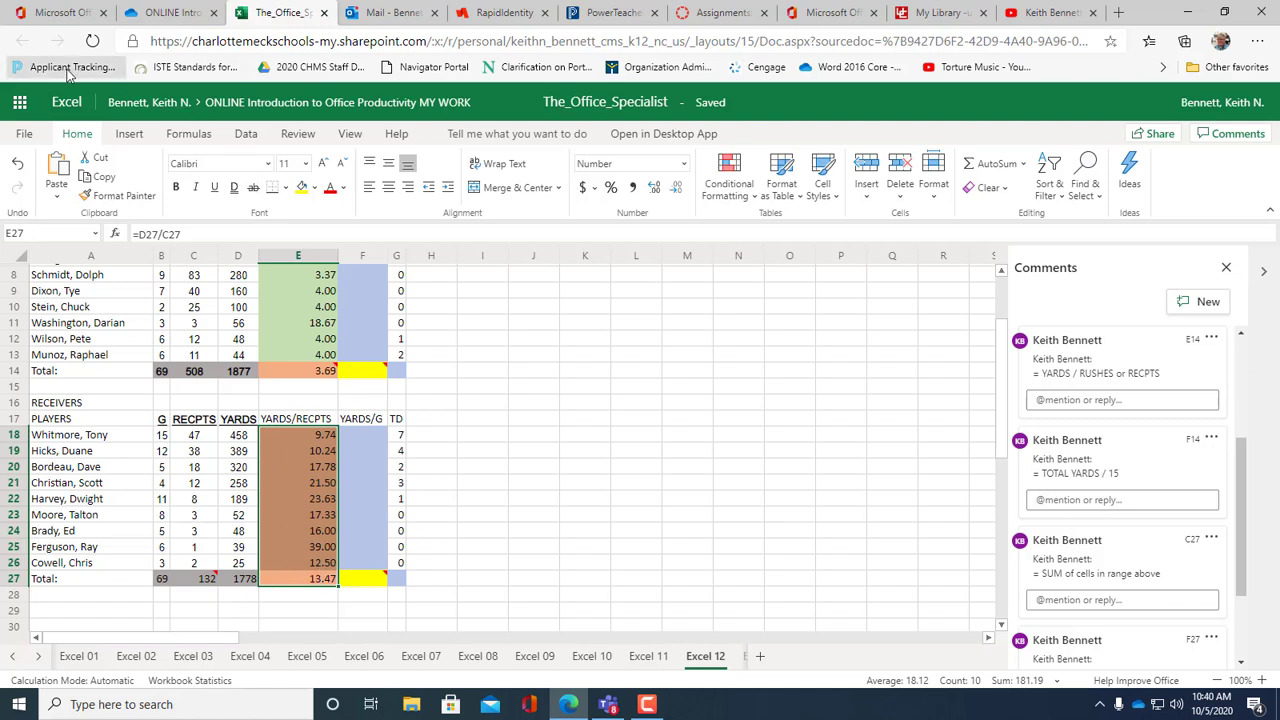
{"action": "left_click", "coordinate": [16, 167]}
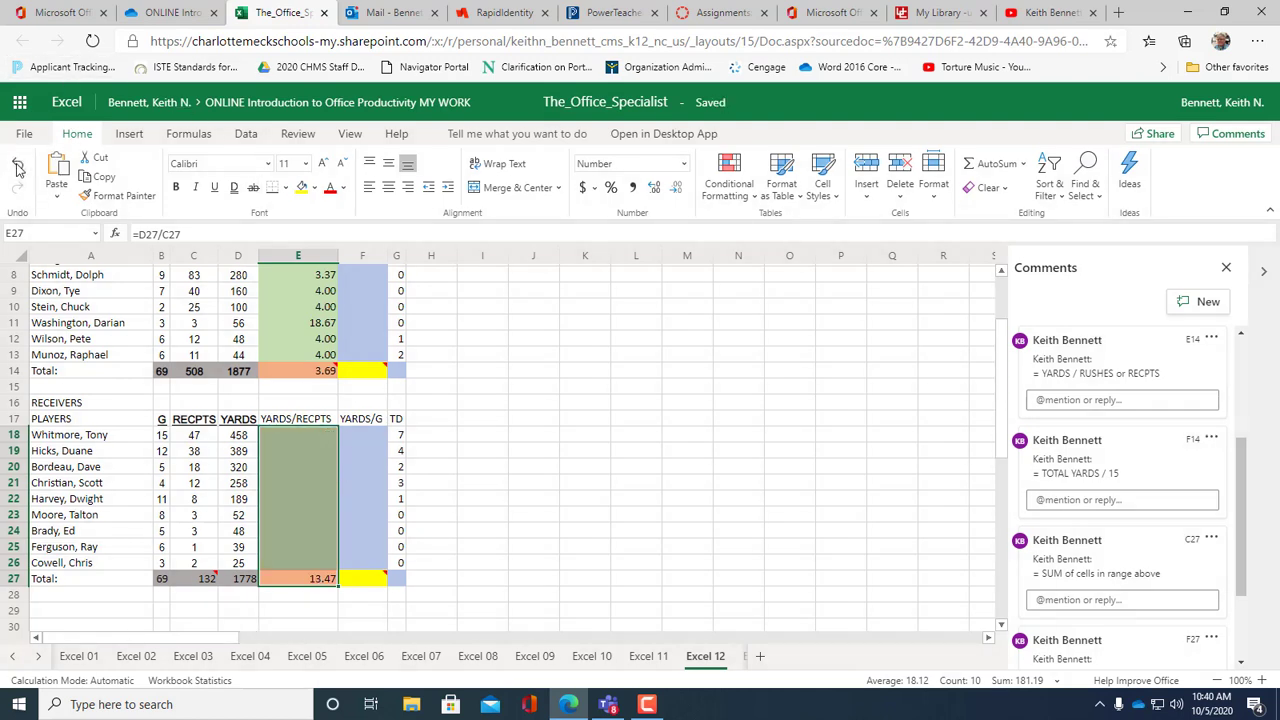
Enter =D18/C18 in E18 to calculate the first receiver's yards per reception
{"action": "left_click", "coordinate": [320, 437]}
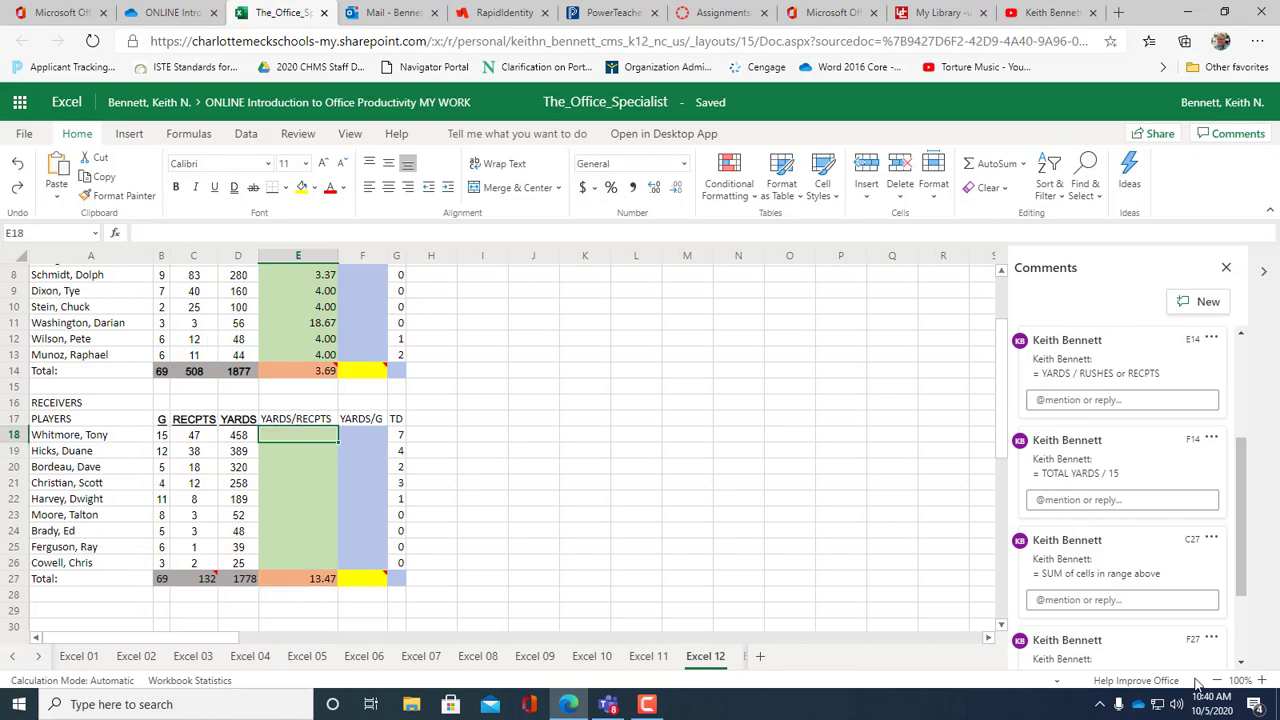
{"action": "type", "text": "="}
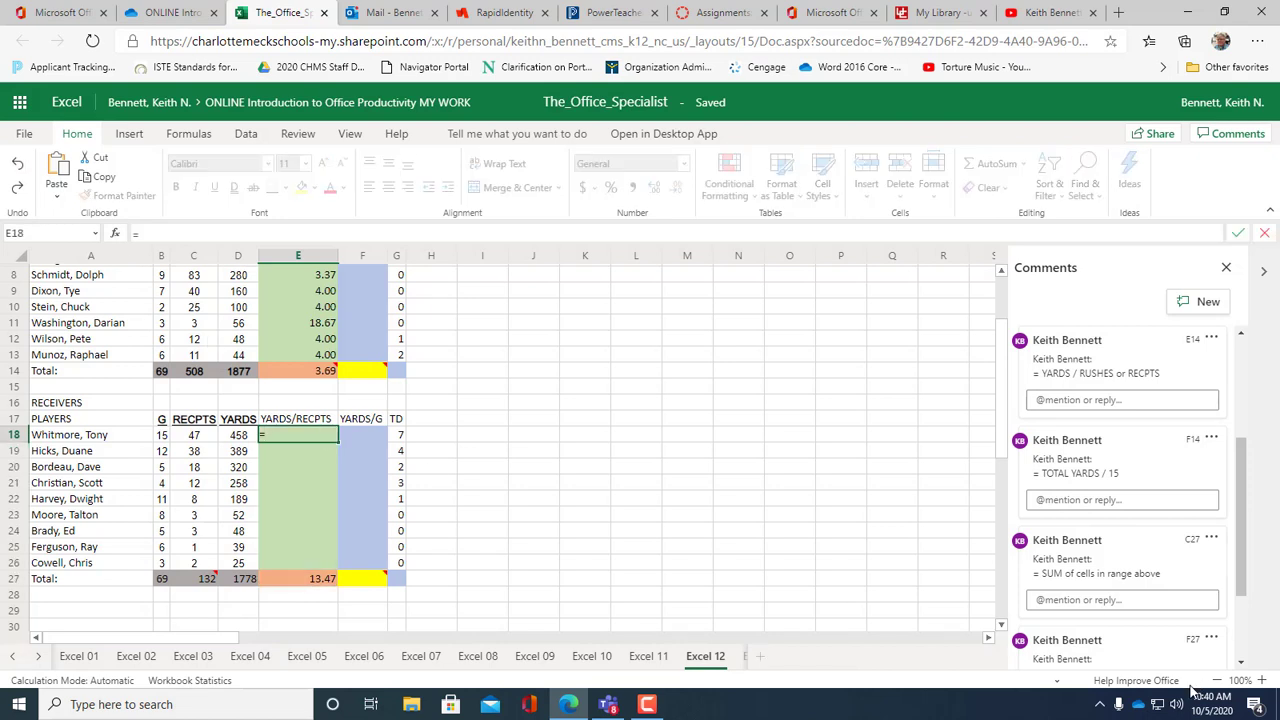
{"action": "left_click", "coordinate": [233, 441]}
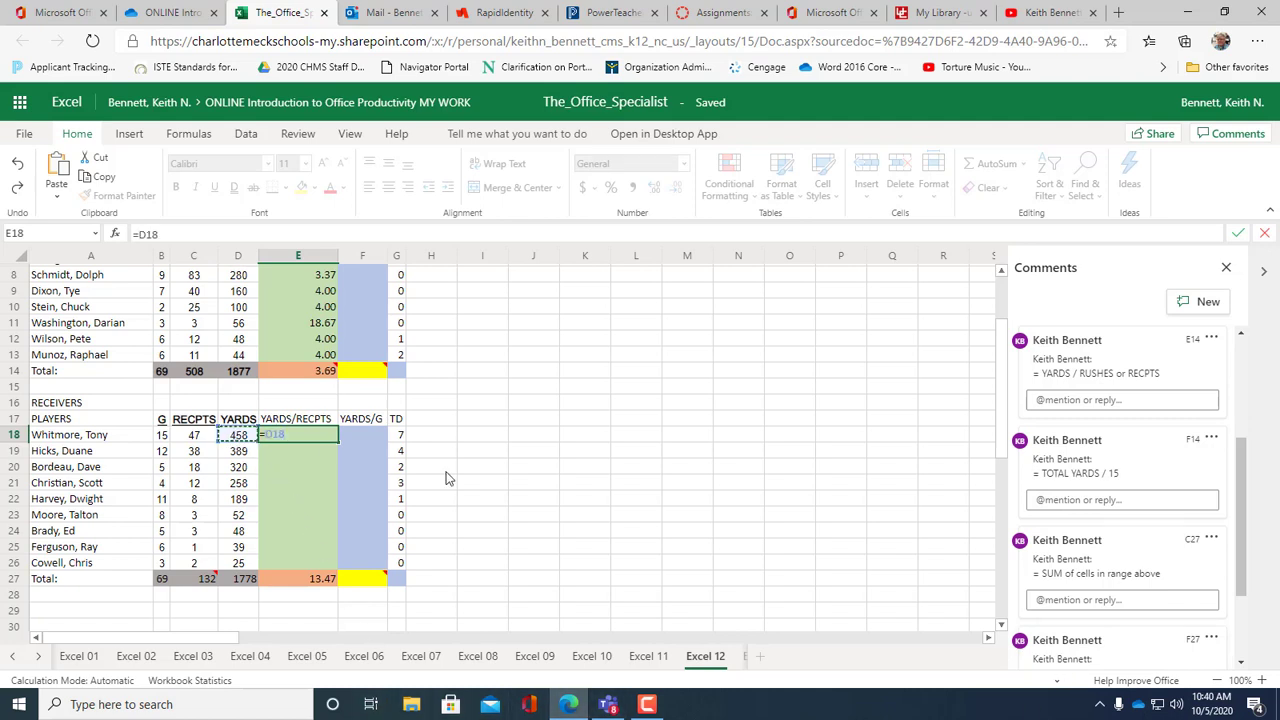
{"action": "type", "text": "/"}
{"action": "left_click", "coordinate": [199, 443]}
{"action": "key", "text": "Return"}
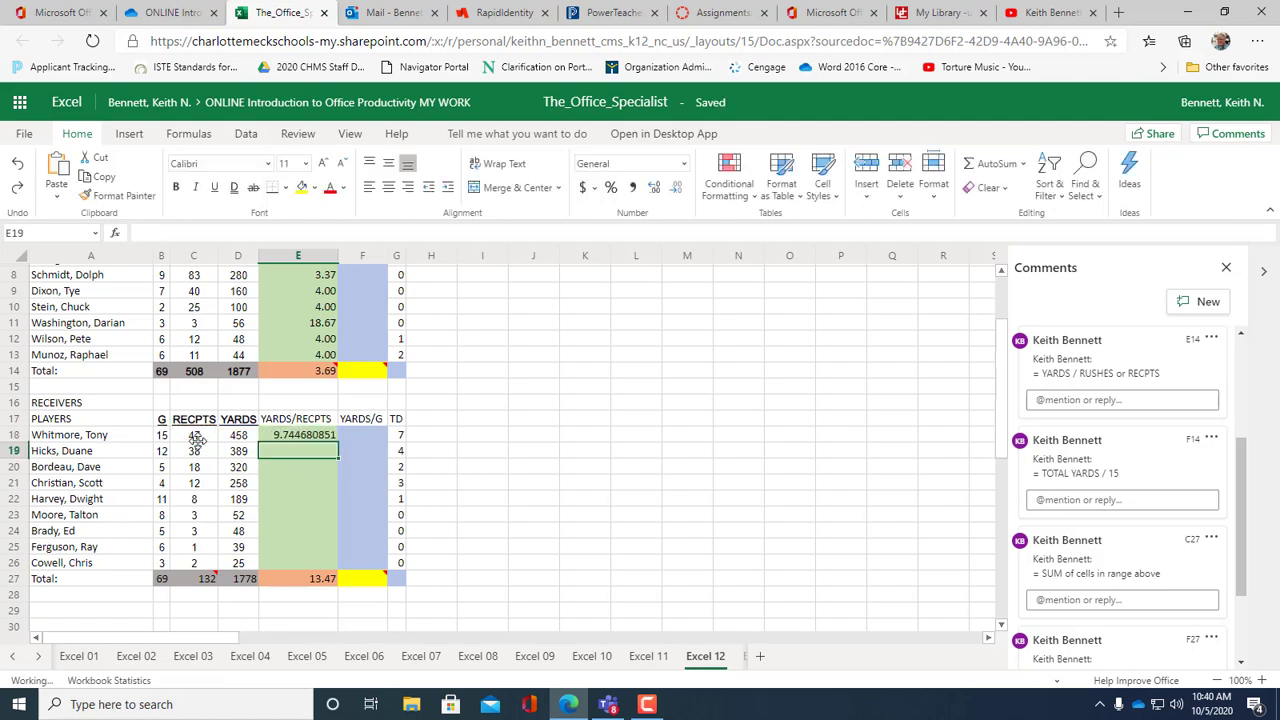
Reduce cell E18 to two decimal places and fill its formula down through E26
{"action": "left_click", "coordinate": [302, 442]}
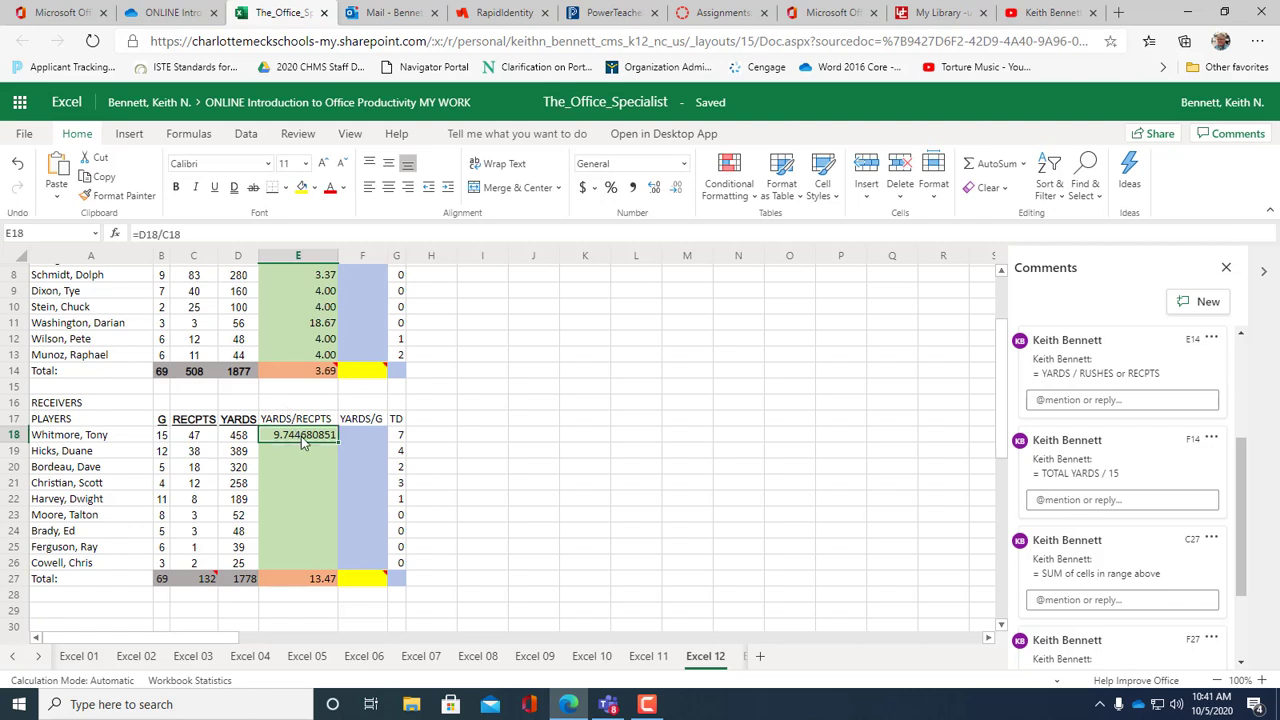
{"action": "left_click", "coordinate": [676, 190]}
{"action": "left_click", "coordinate": [676, 190]}
{"action": "left_click", "coordinate": [677, 190]}
{"action": "left_click", "coordinate": [677, 190]}
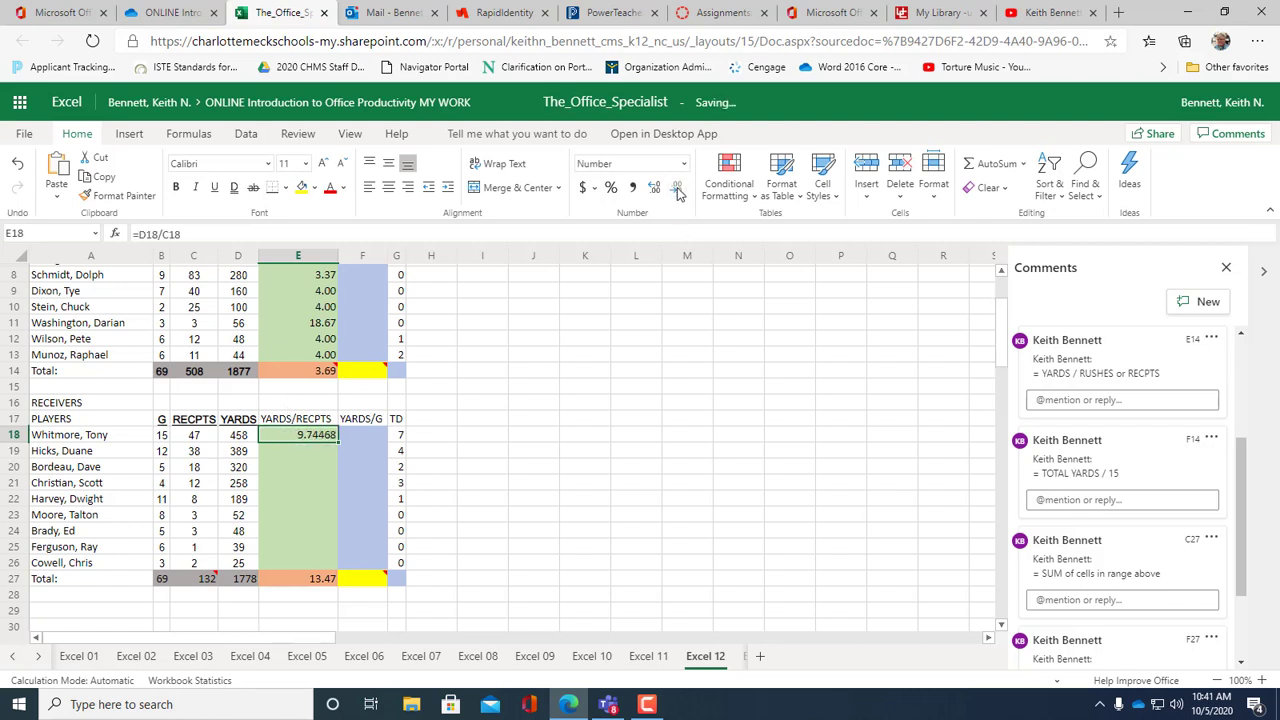
{"action": "left_click", "coordinate": [677, 190]}
{"action": "left_click", "coordinate": [677, 190]}
{"action": "left_click", "coordinate": [677, 190]}
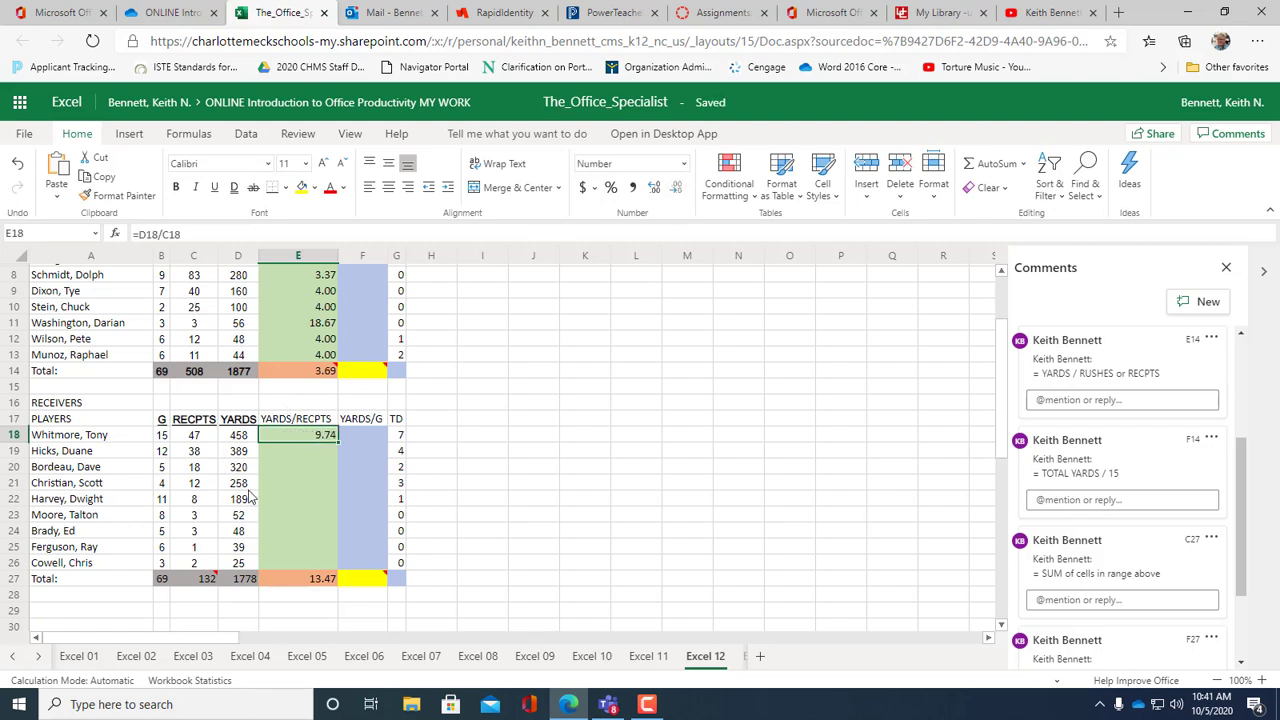
{"action": "left_click_drag", "start_coordinate": [338, 442], "coordinate": [322, 562]}
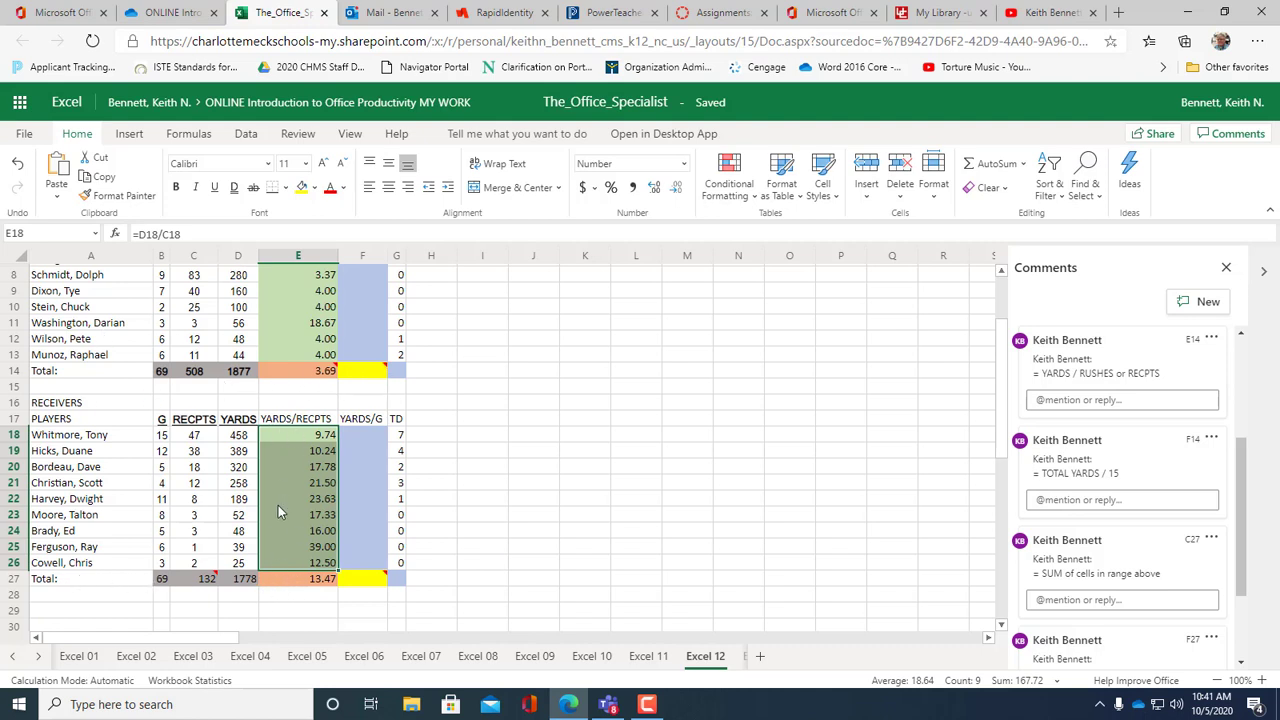
Review the average formulas in E27 and E14 and read the comment on F5 for the yards-per-game calculation
{"action": "left_click", "coordinate": [305, 584]}
{"action": "left_click", "coordinate": [321, 379]}
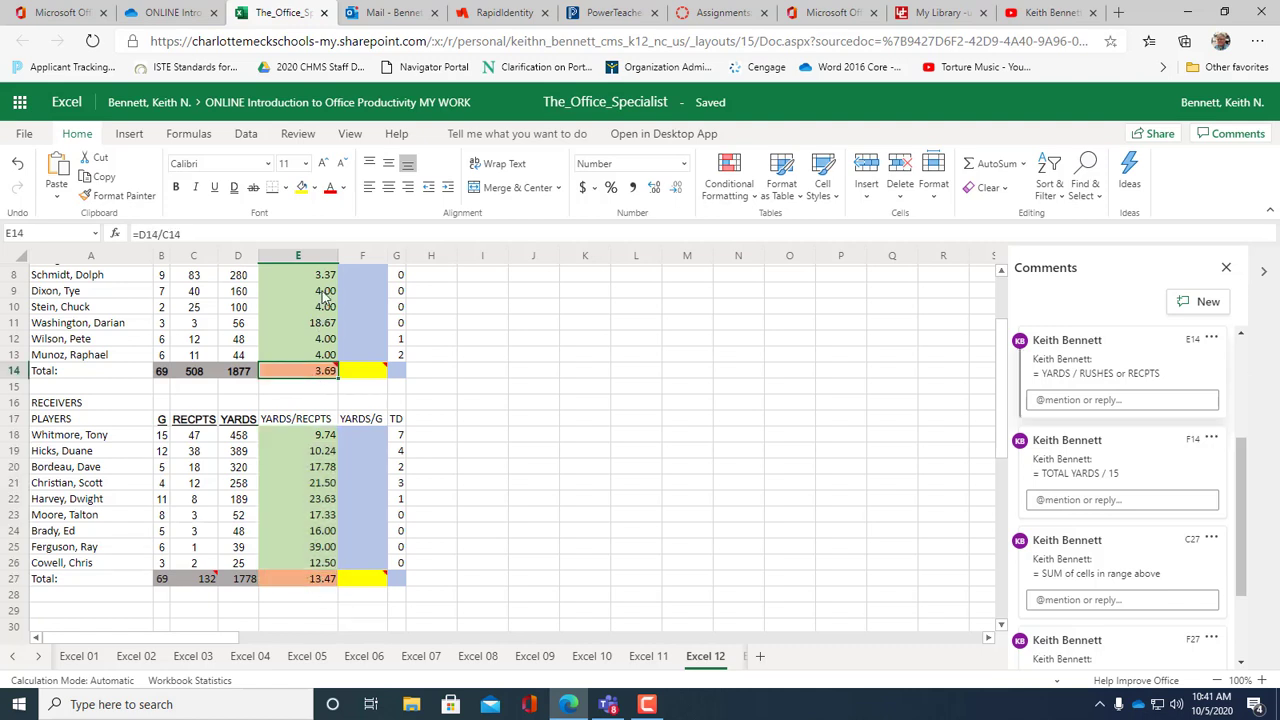
{"action": "scroll", "coordinate": [318, 305], "scroll_direction": "up", "scroll_amount": 2}
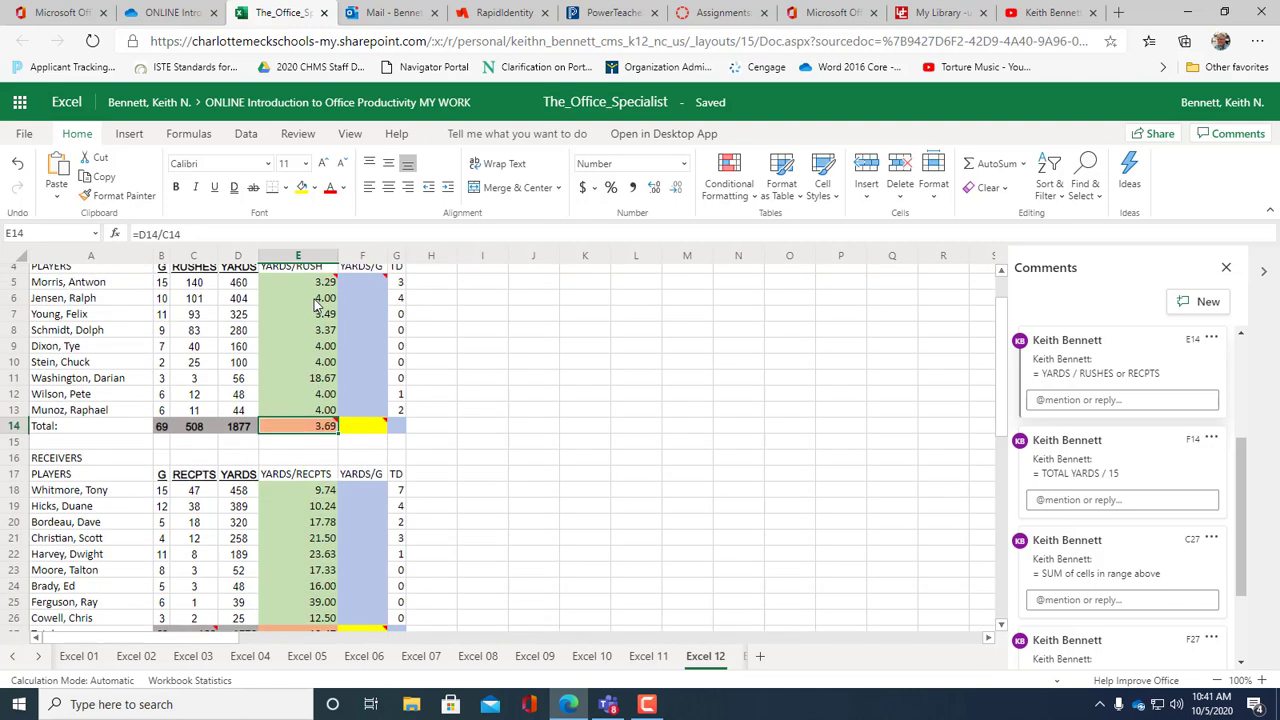
{"action": "scroll", "coordinate": [318, 305], "scroll_direction": "up", "scroll_amount": 2}
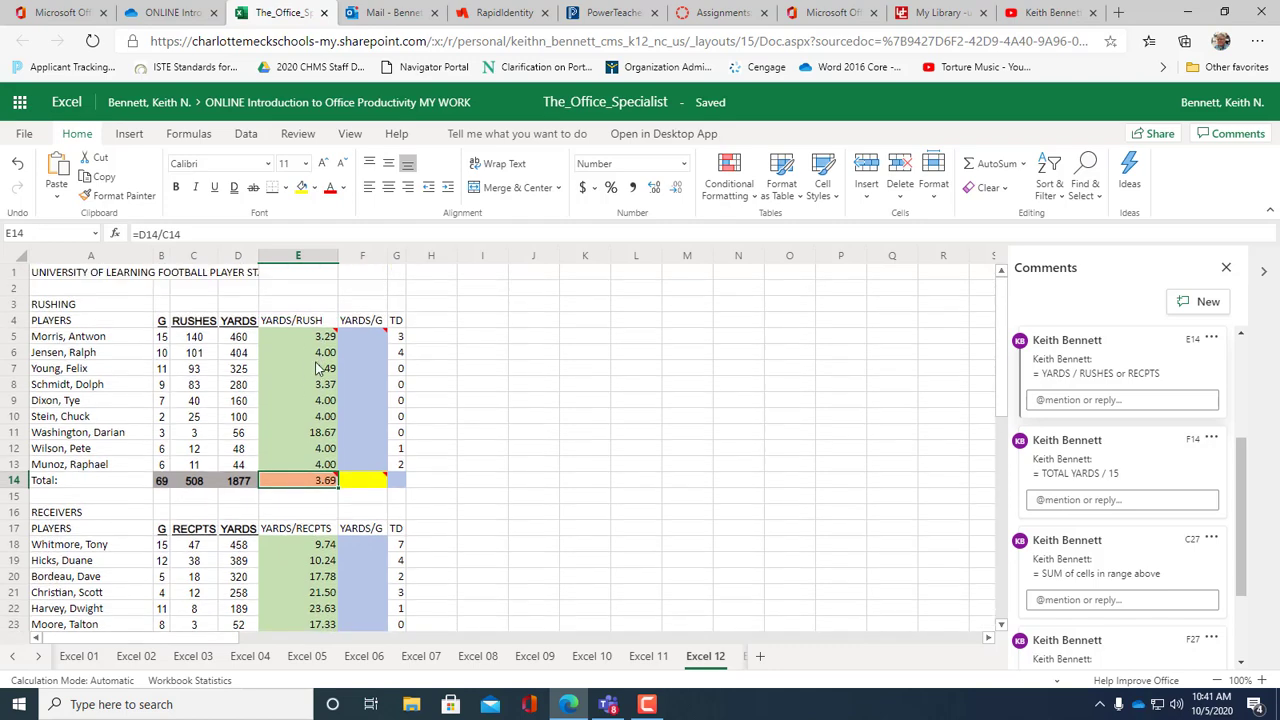
{"action": "scroll", "coordinate": [314, 432], "scroll_direction": "down", "scroll_amount": 4}
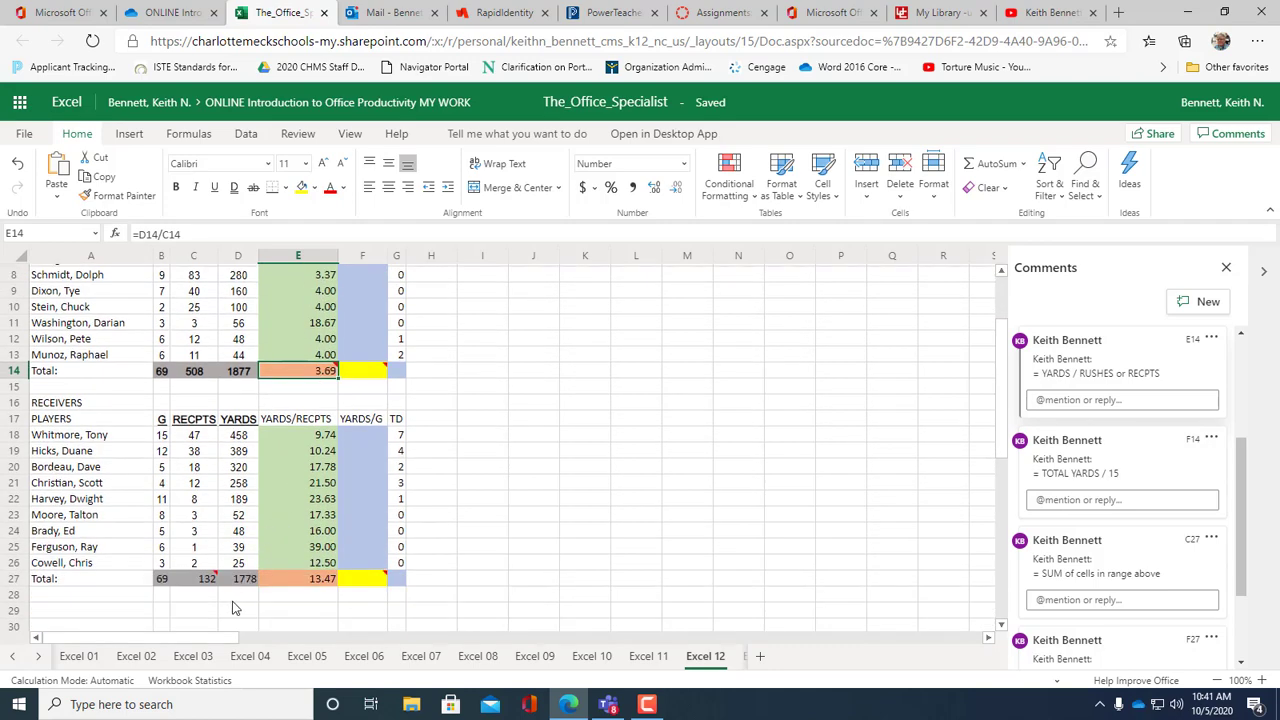
{"action": "scroll", "coordinate": [392, 536], "scroll_direction": "up", "scroll_amount": 4}
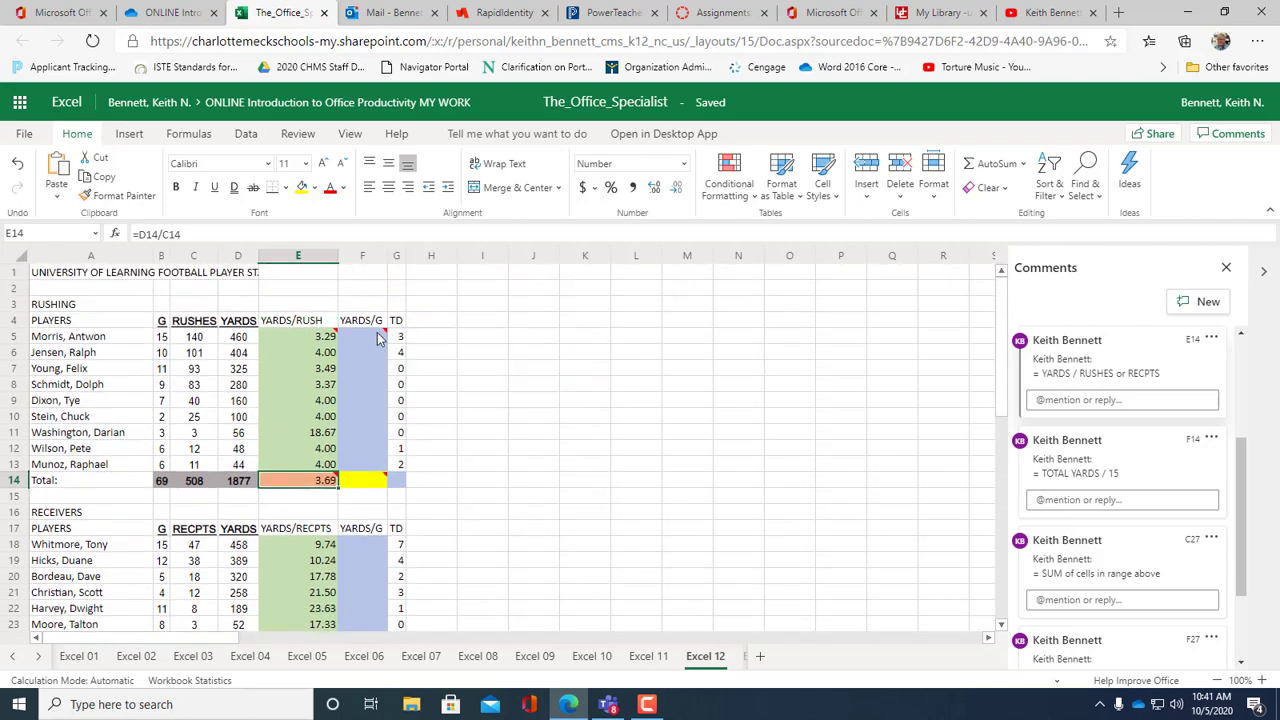
{"action": "mouse_move", "coordinate": [378, 338]}
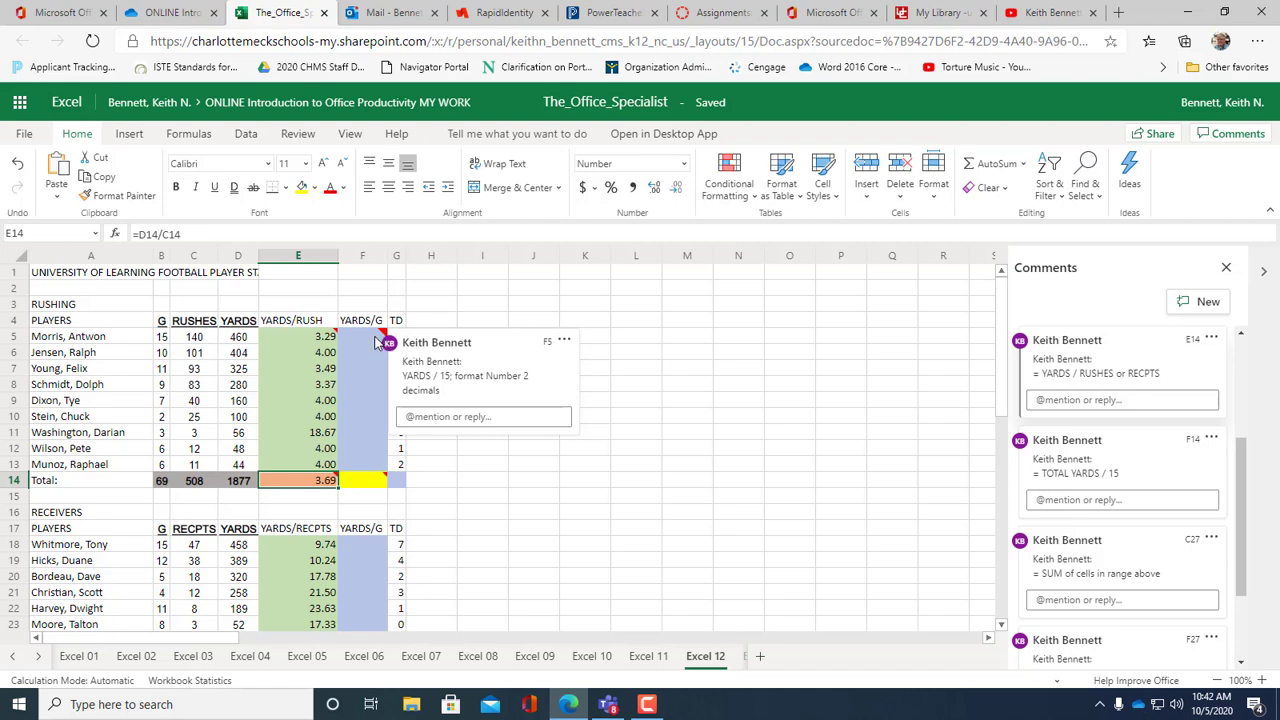
{"action": "left_click", "coordinate": [362, 338]}
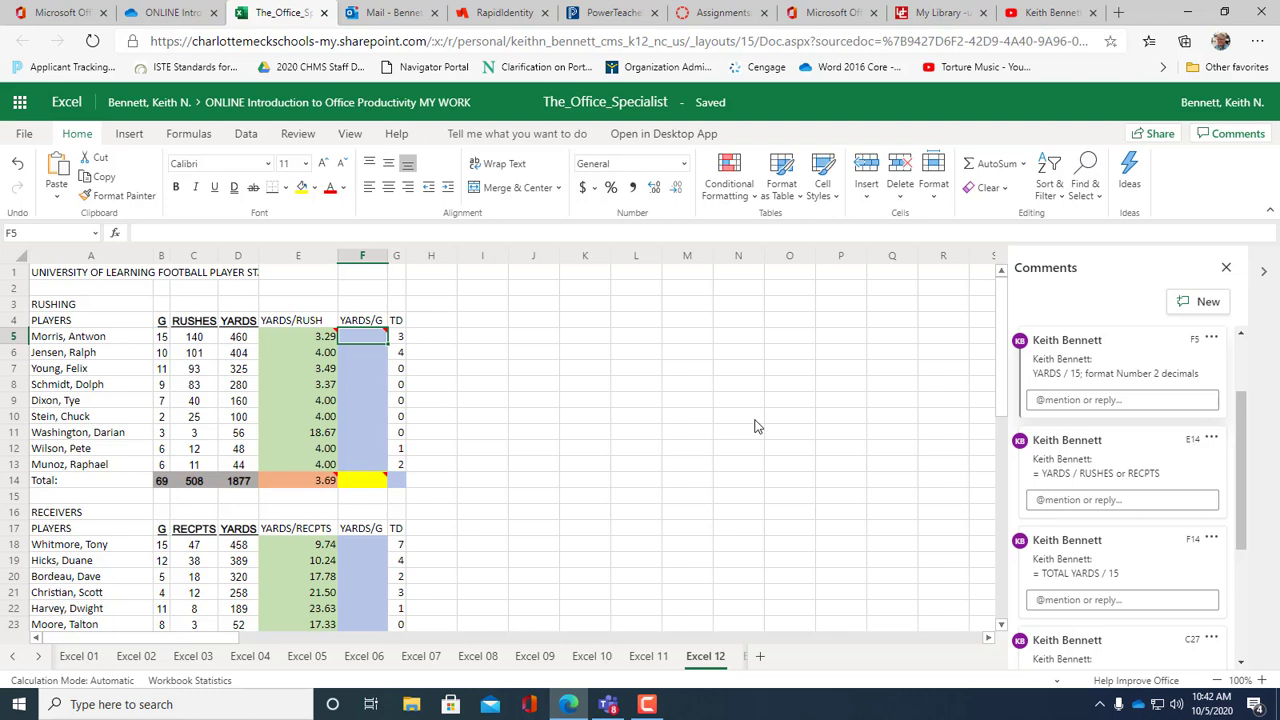
{"action": "type", "text": "="}
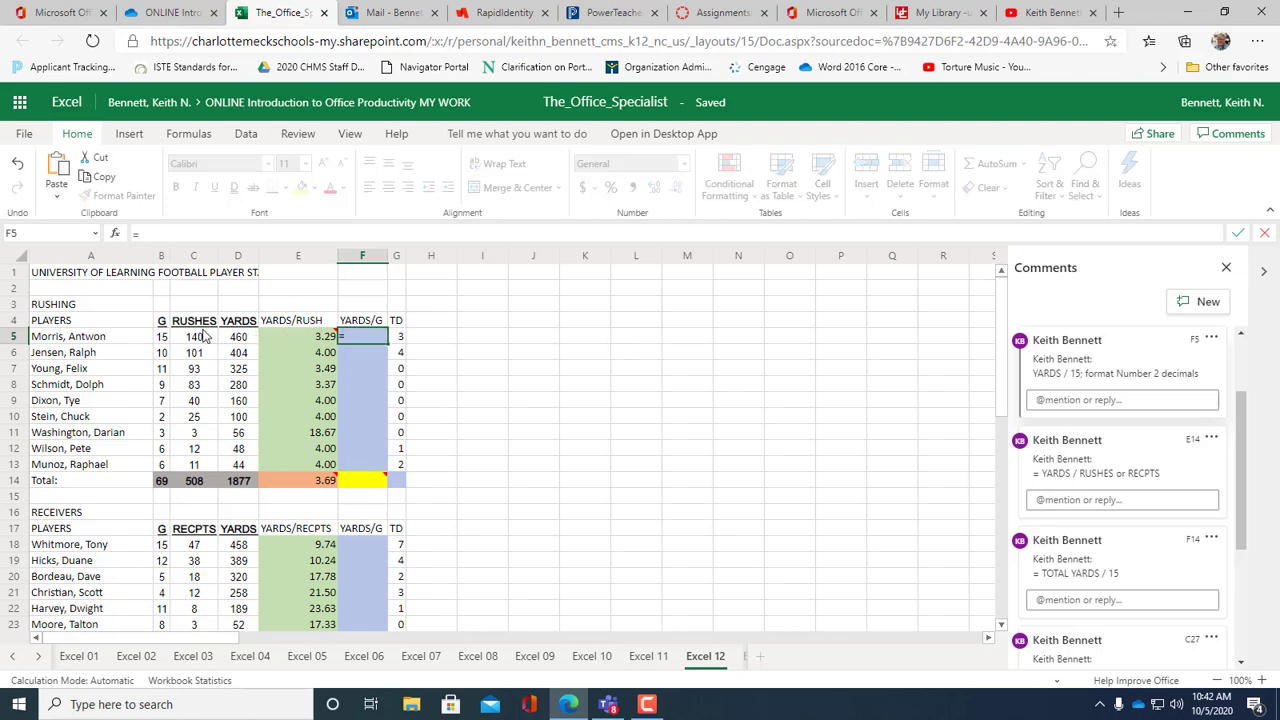
{"action": "left_click", "coordinate": [239, 341]}
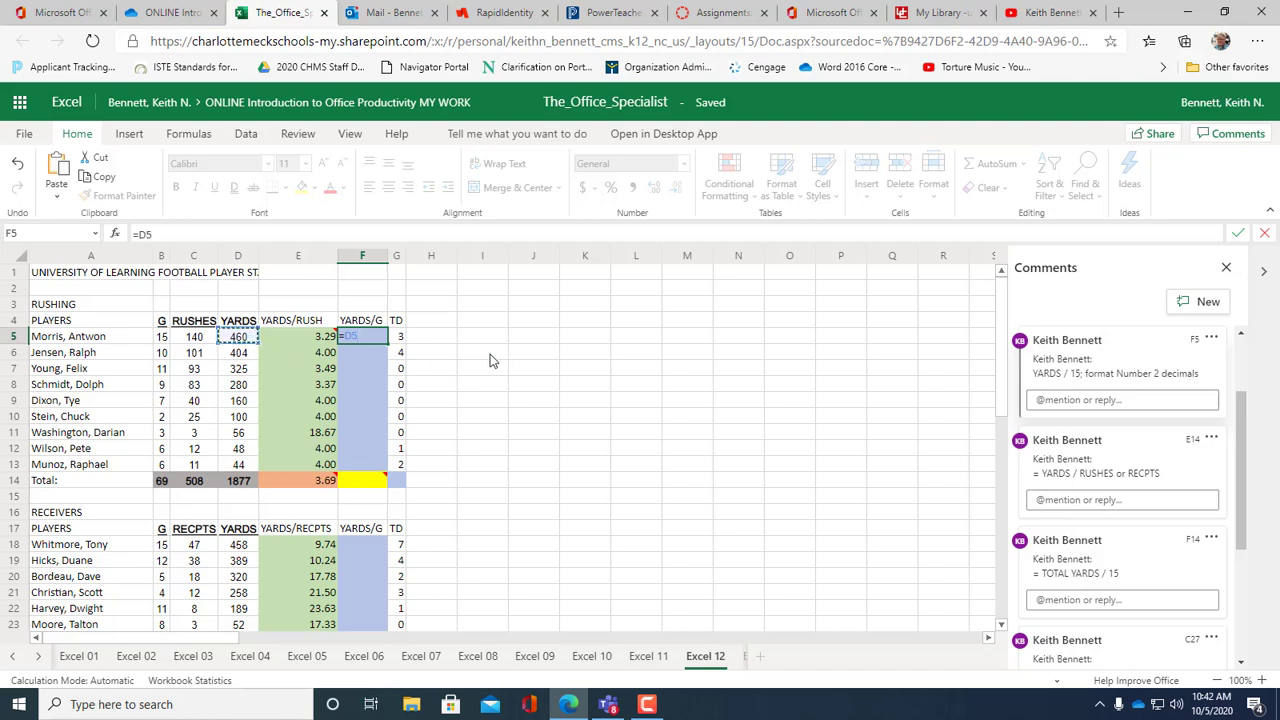
{"action": "type", "text": "/"}
{"action": "mouse_move", "coordinate": [338, 340]}
{"action": "key", "text": "Escape"}
Enter =D5/15 in F5 to calculate the first rusher's yards per game
{"action": "mouse_move", "coordinate": [383, 333]}
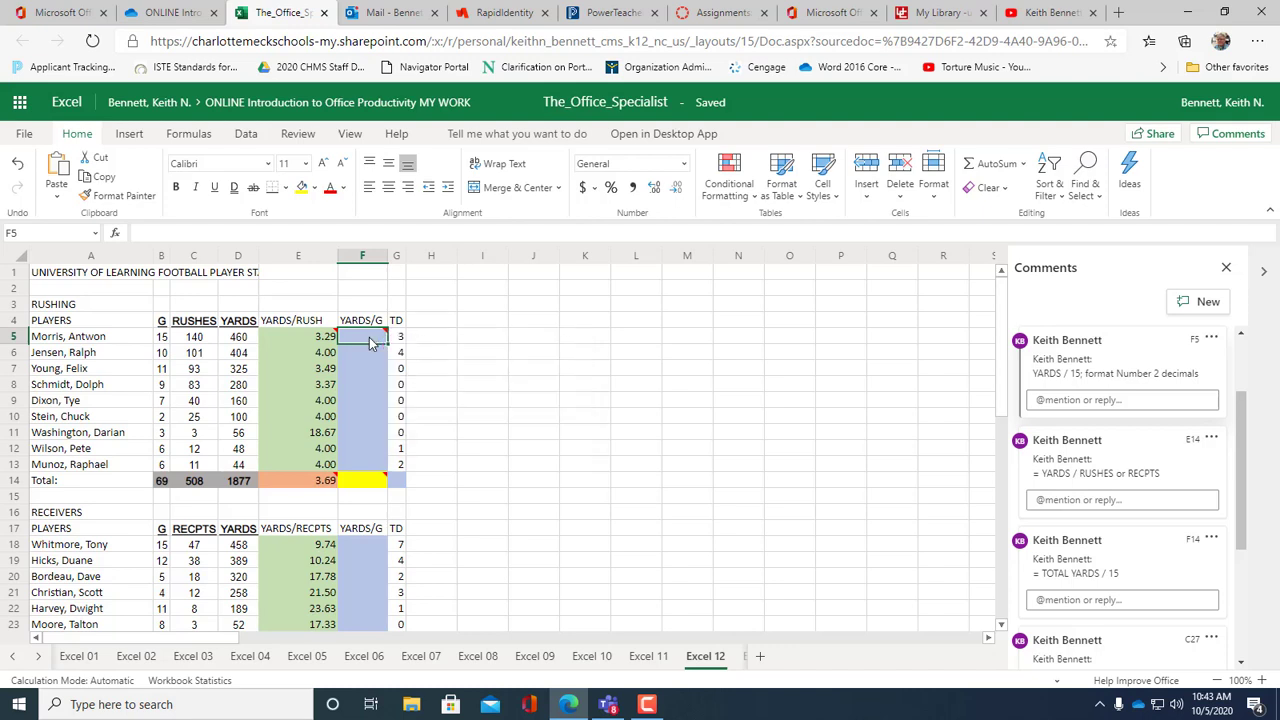
{"action": "type", "text": "="}
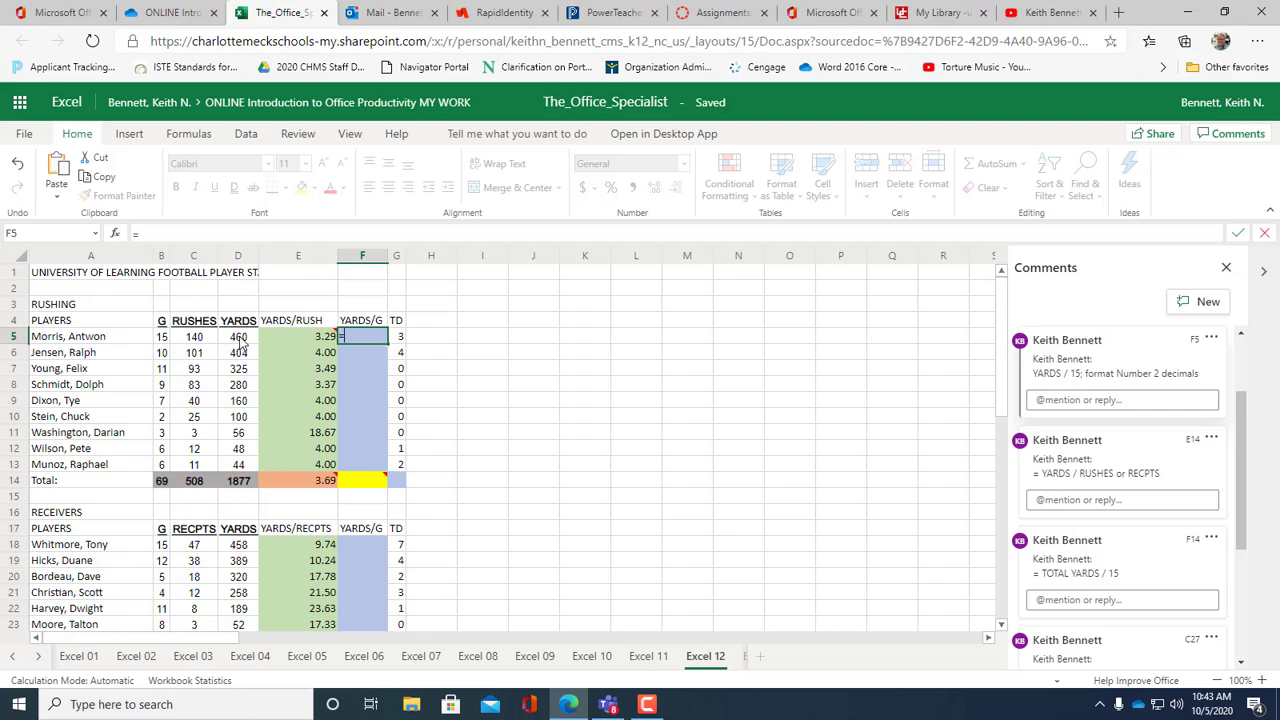
{"action": "left_click", "coordinate": [244, 341]}
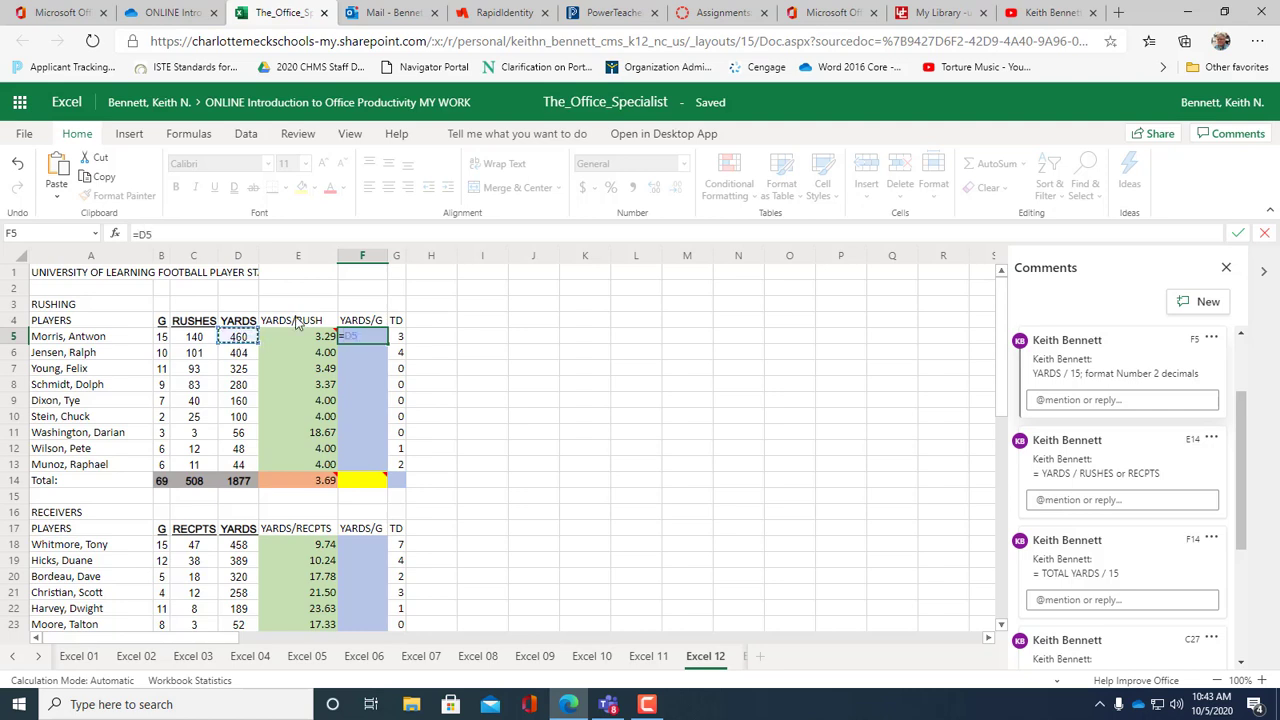
{"action": "type", "text": "/"}
{"action": "type", "text": "15"}
{"action": "key", "text": "Return"}
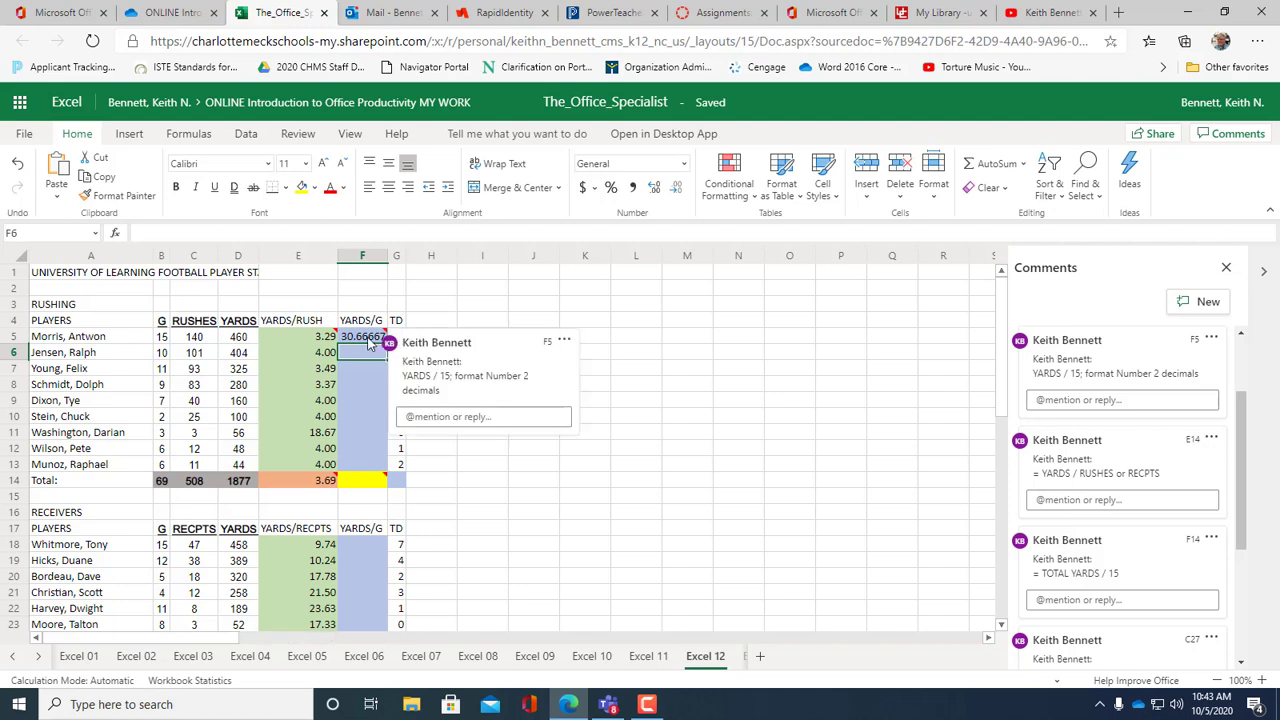
Reduce cell F5 to two decimal places, fill its formula down through F13, and check the copied formulas
{"action": "left_click", "coordinate": [372, 338]}
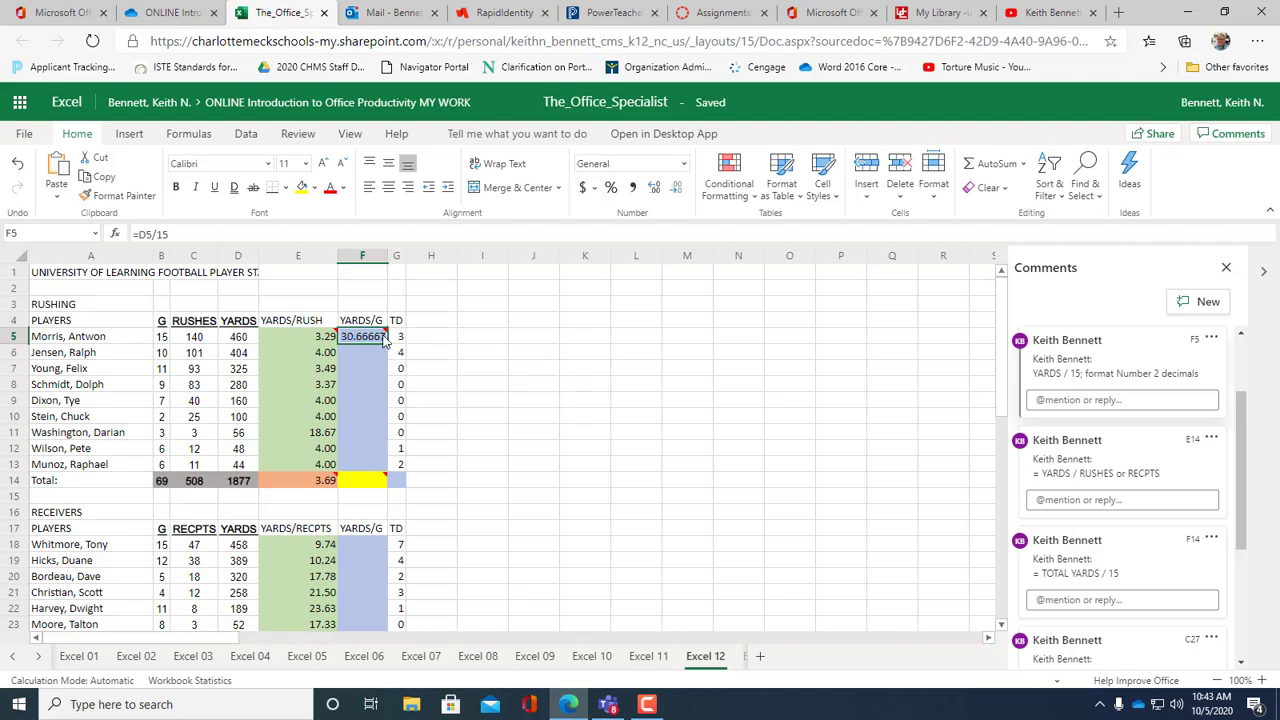
{"action": "left_click", "coordinate": [676, 188]}
{"action": "left_click", "coordinate": [676, 188]}
{"action": "left_click", "coordinate": [676, 188]}
{"action": "mouse_move", "coordinate": [378, 343]}
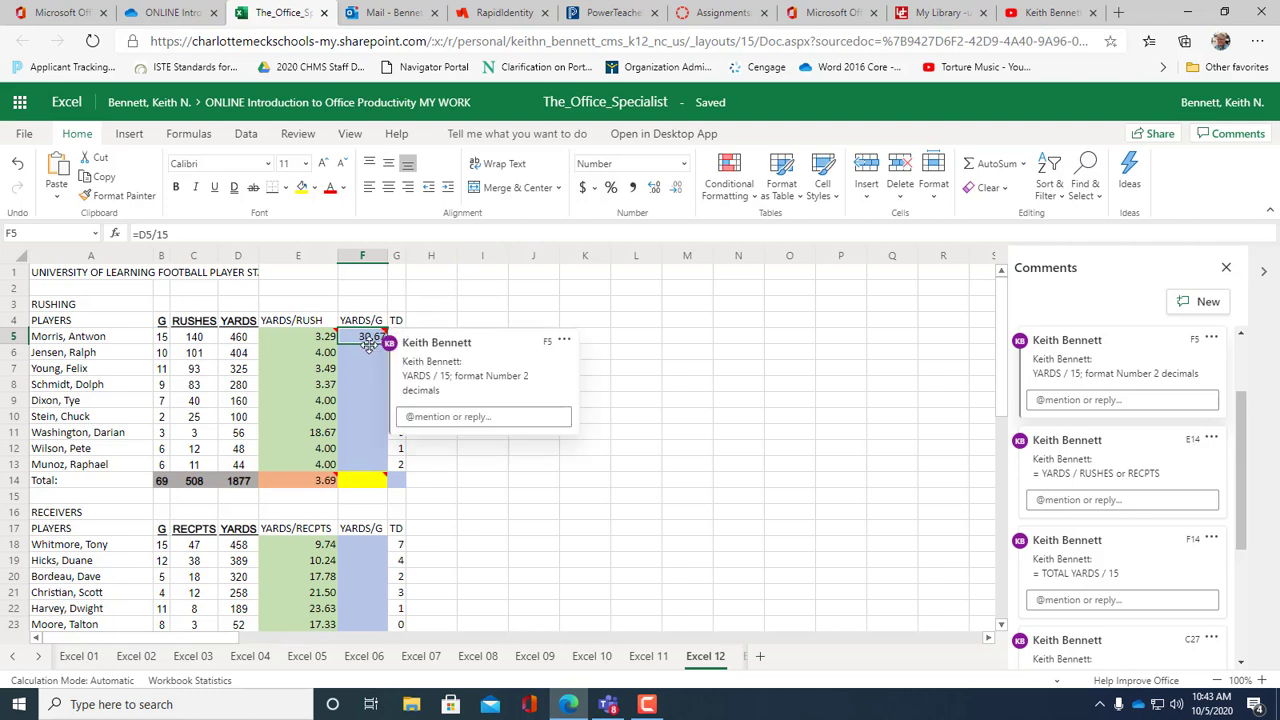
{"action": "left_click_drag", "start_coordinate": [388, 344], "coordinate": [382, 461]}
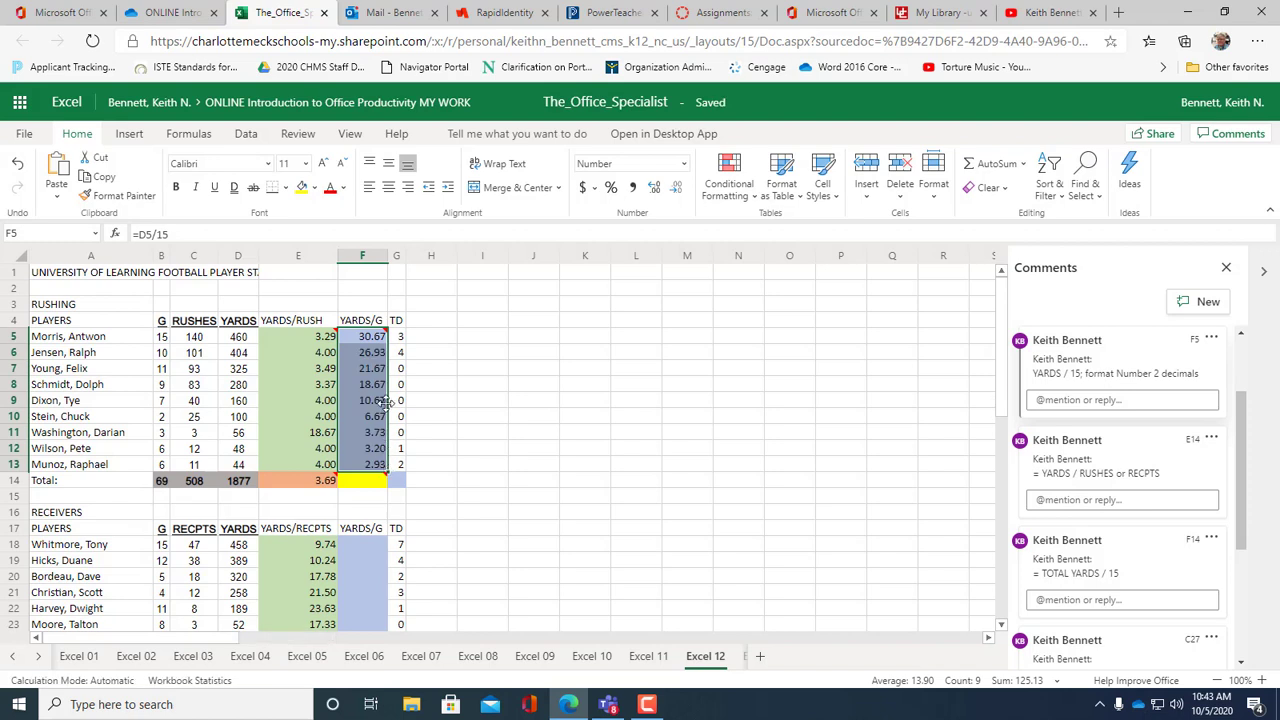
{"action": "left_click", "coordinate": [375, 355]}
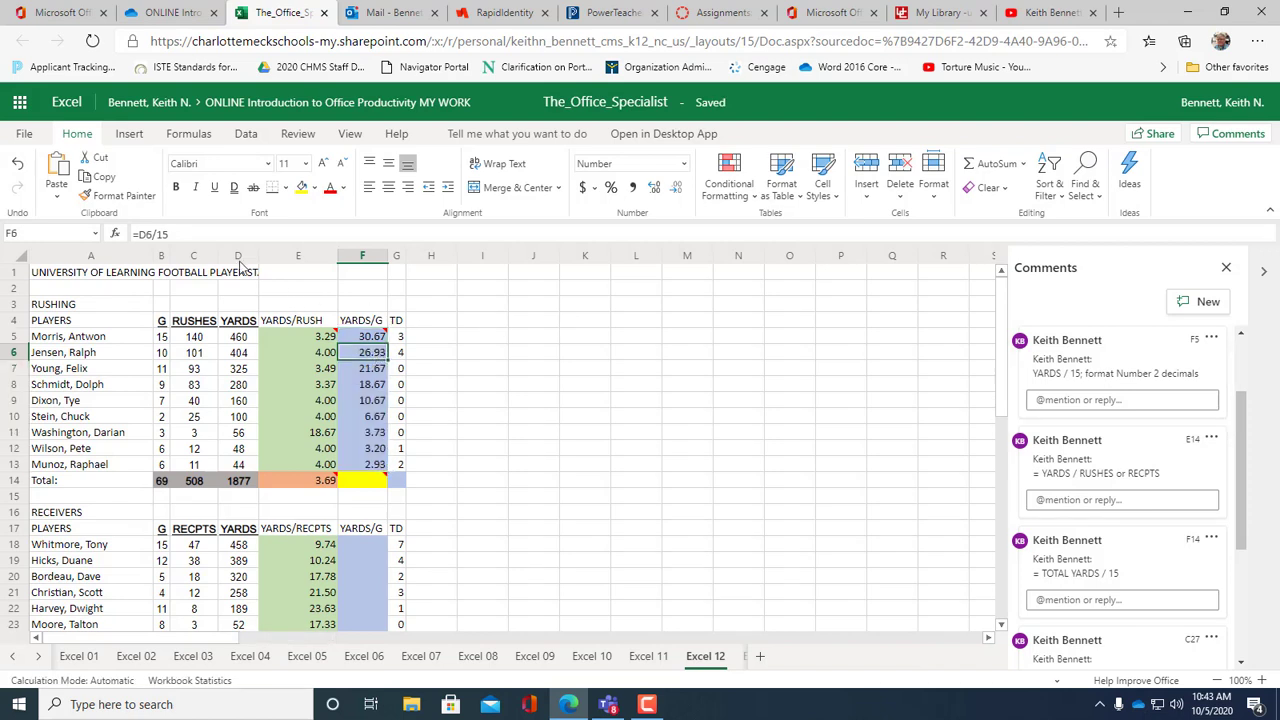
{"action": "left_click", "coordinate": [368, 372]}
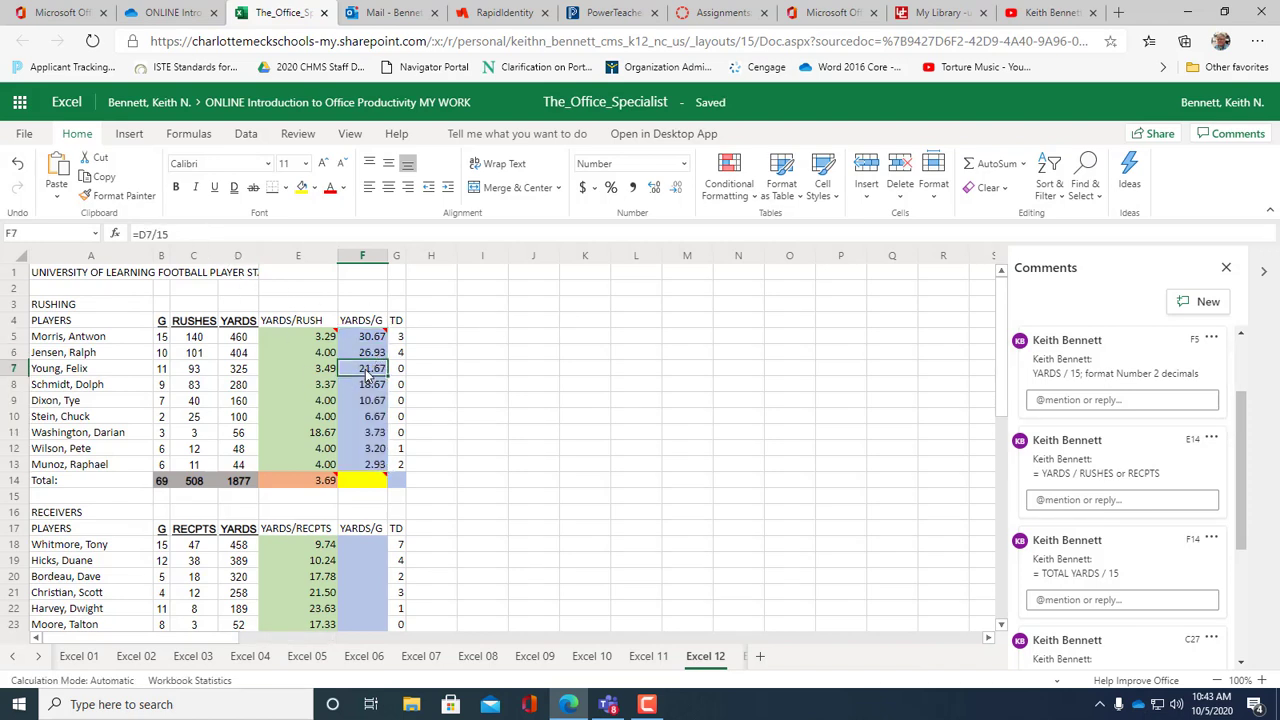
{"action": "left_click", "coordinate": [354, 466]}
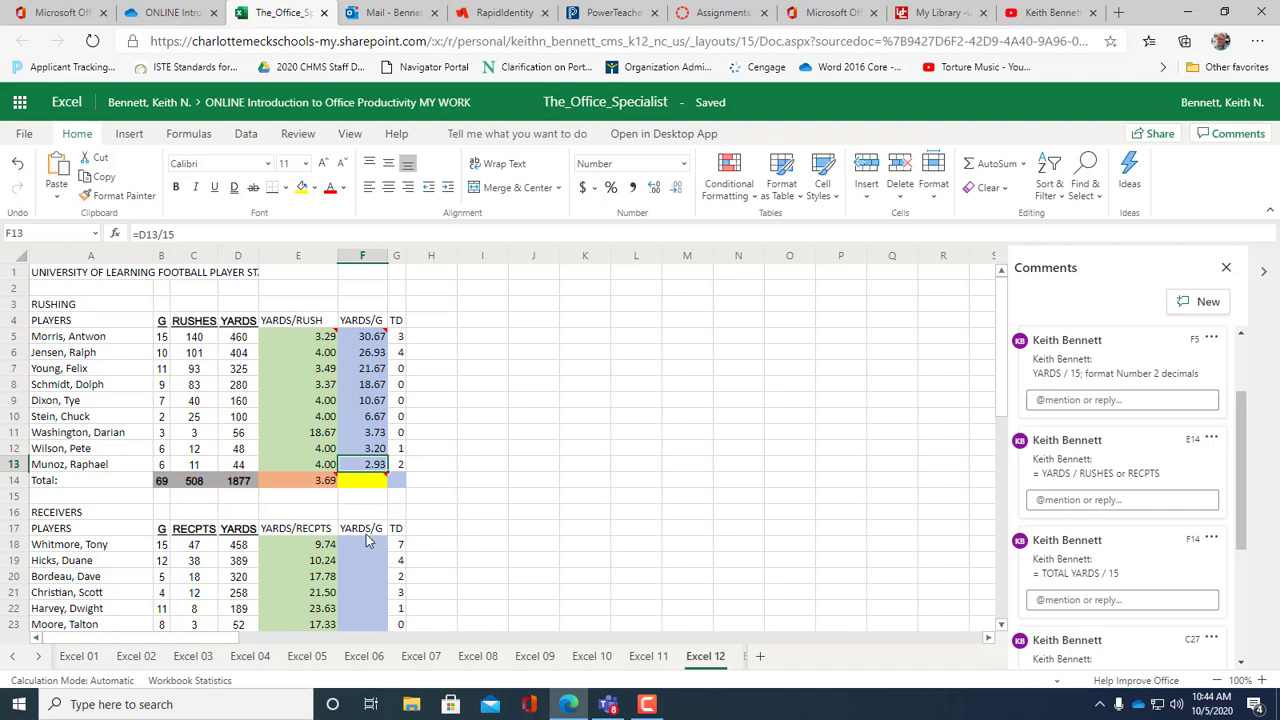
Enter =D18/15 in F18 to calculate the first receiver's yards per game
{"action": "scroll", "coordinate": [370, 534], "scroll_direction": "down", "scroll_amount": 1}
{"action": "left_click", "coordinate": [359, 481]}
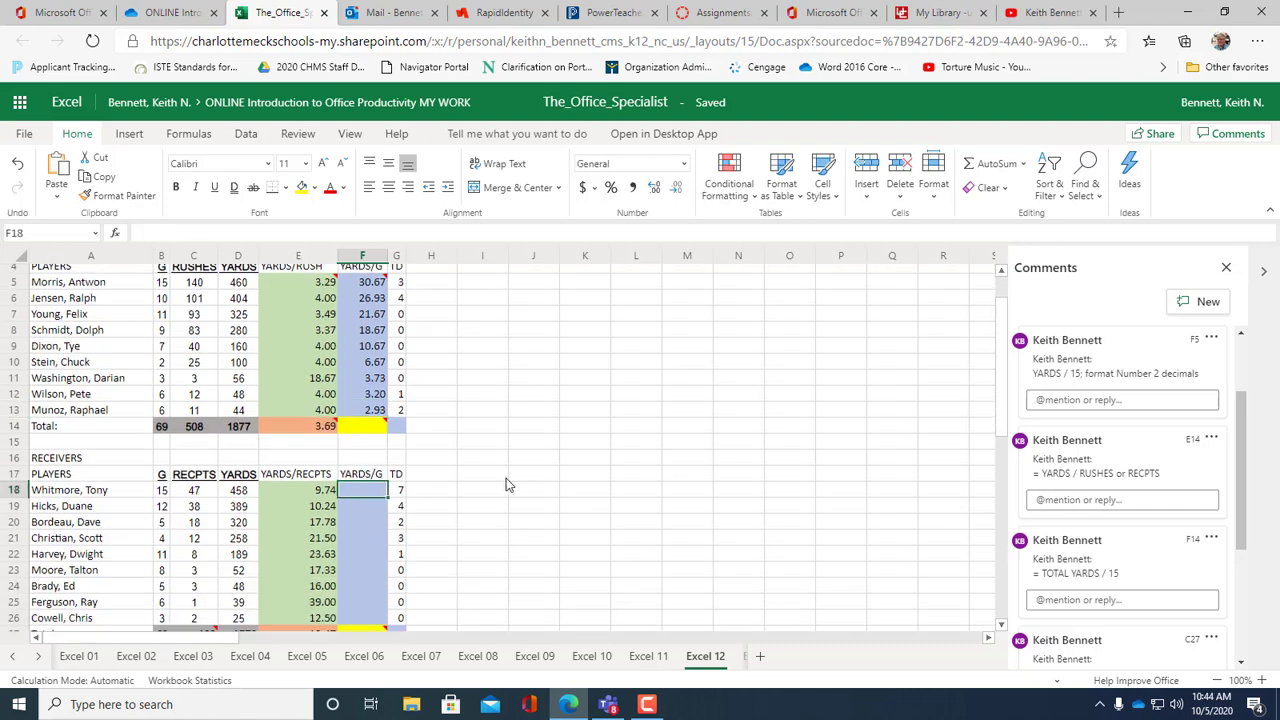
{"action": "type", "text": "="}
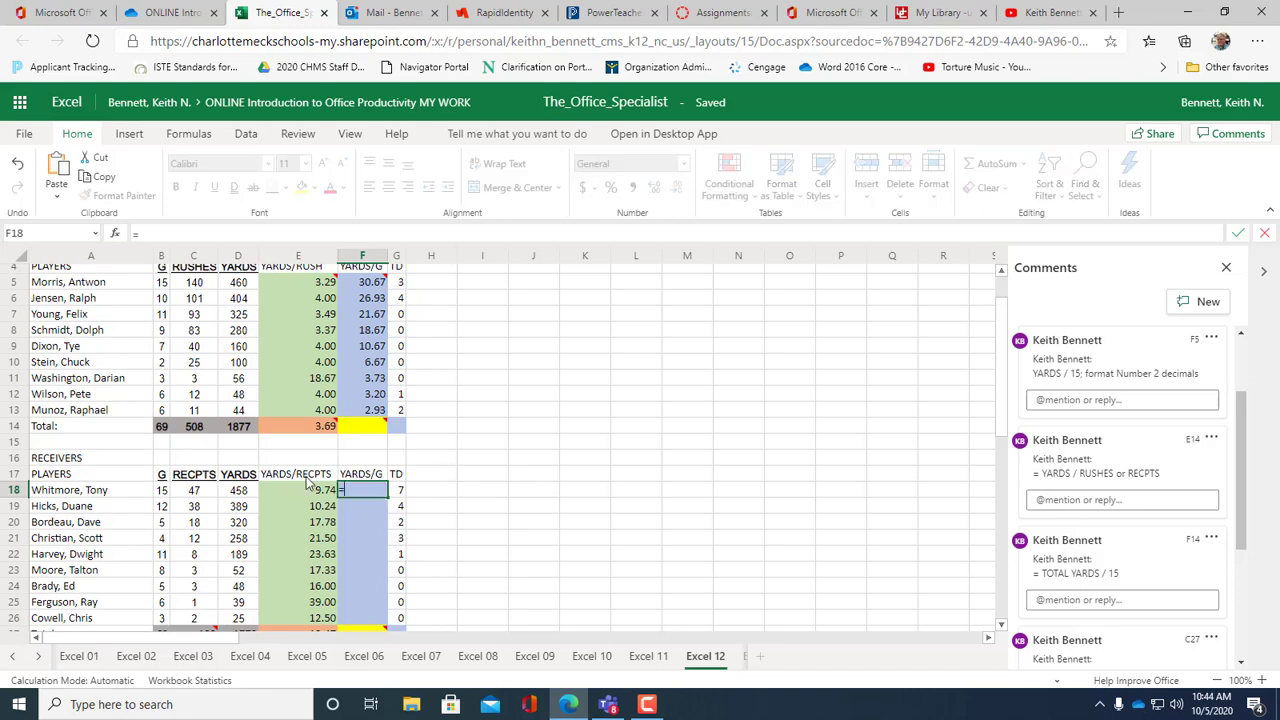
{"action": "left_click", "coordinate": [244, 490]}
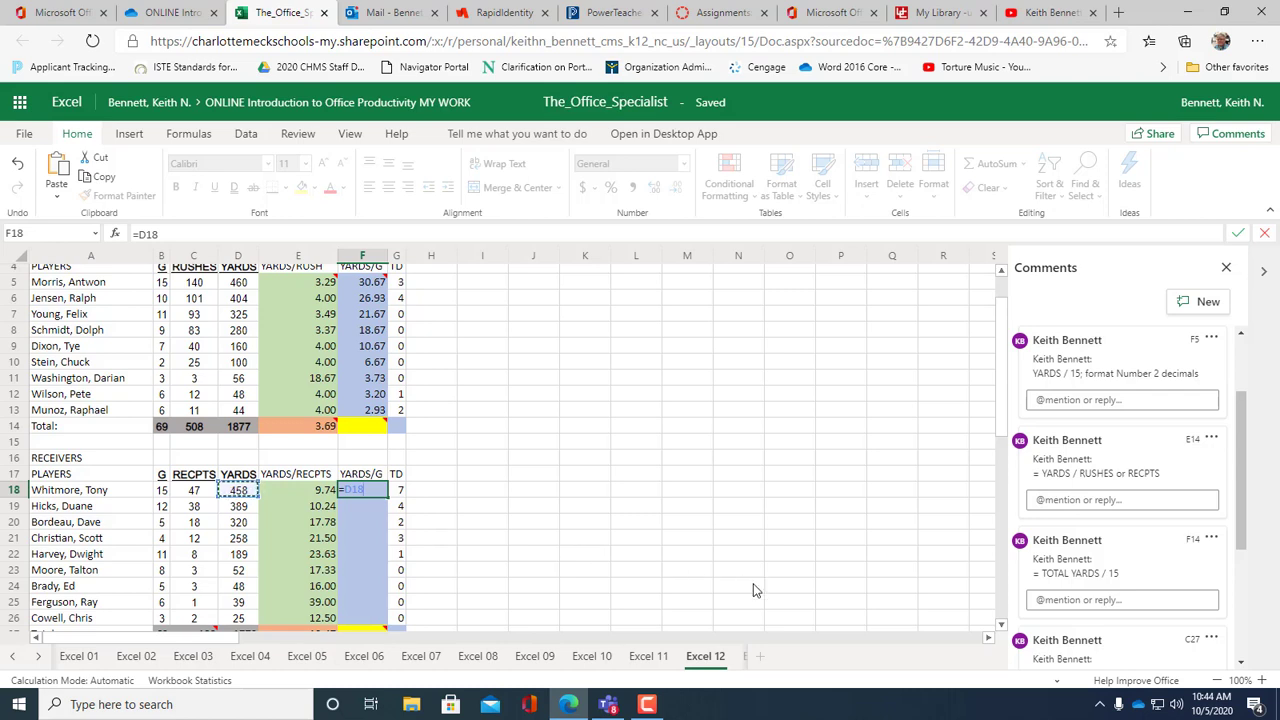
{"action": "type", "text": "/15"}
{"action": "key", "text": "Return"}
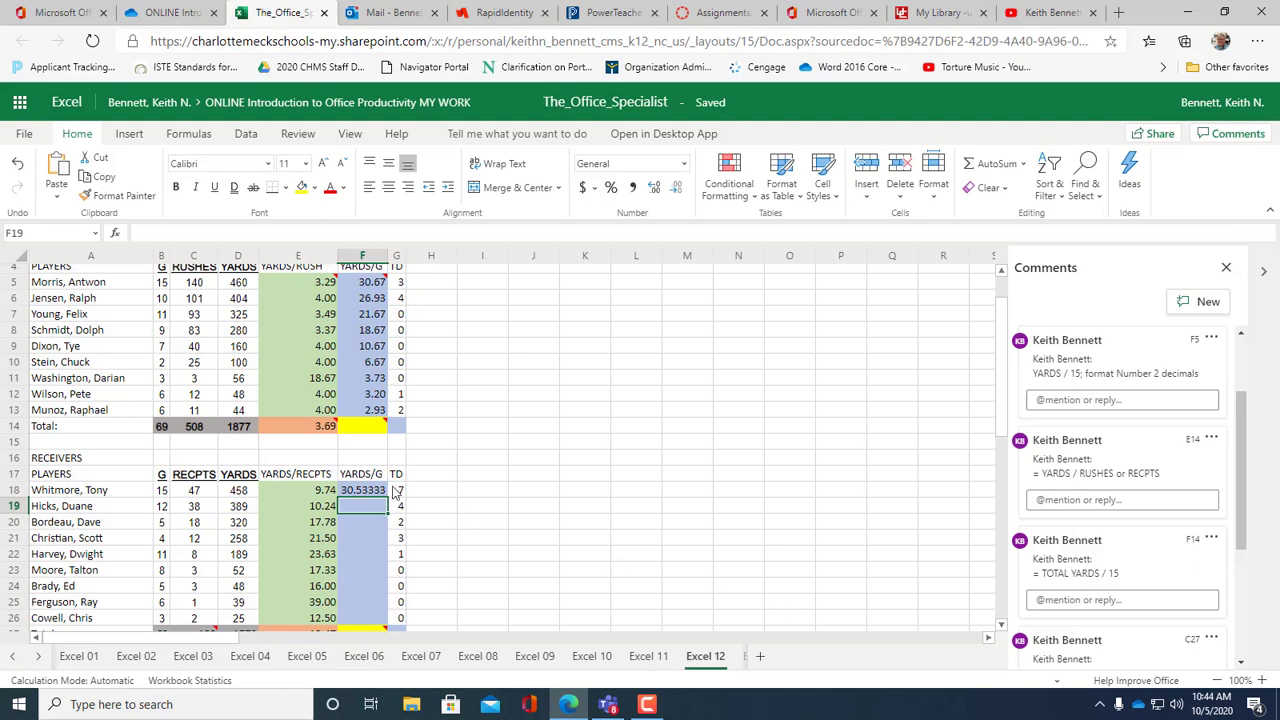
Reduce cell F18 to two decimal places and fill its formula down through F26
{"action": "left_click", "coordinate": [377, 490]}
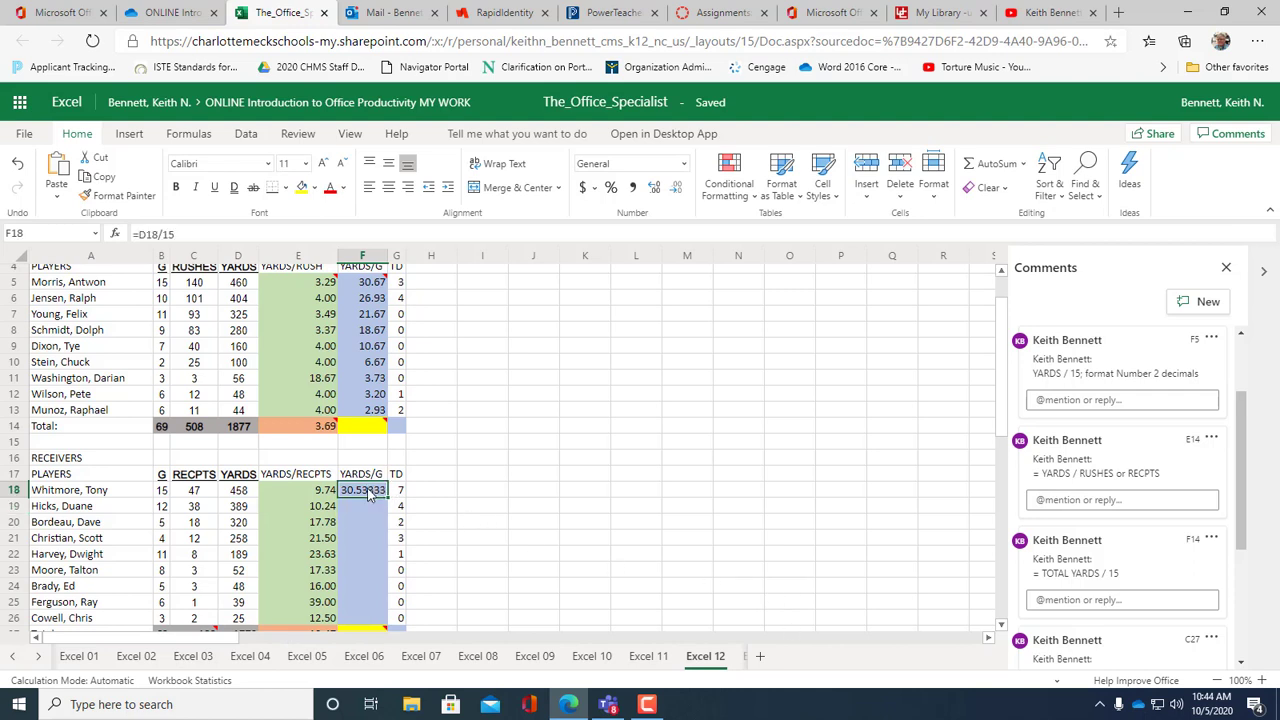
{"action": "left_click", "coordinate": [677, 190]}
{"action": "left_click", "coordinate": [679, 193]}
{"action": "left_click_drag", "start_coordinate": [386, 496], "coordinate": [389, 620]}
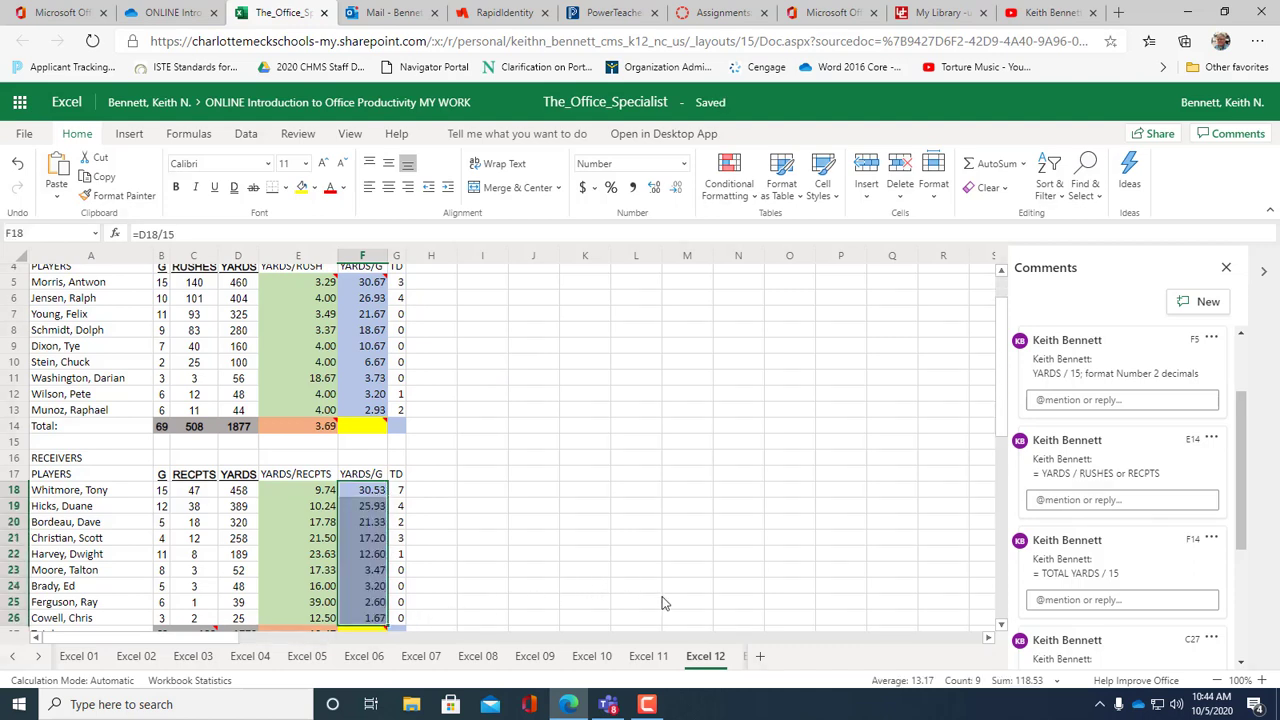
Read the comment on F14 and enter =D14/15 there for the total rushing yards per game
{"action": "scroll", "coordinate": [500, 561], "scroll_direction": "down", "scroll_amount": 1}
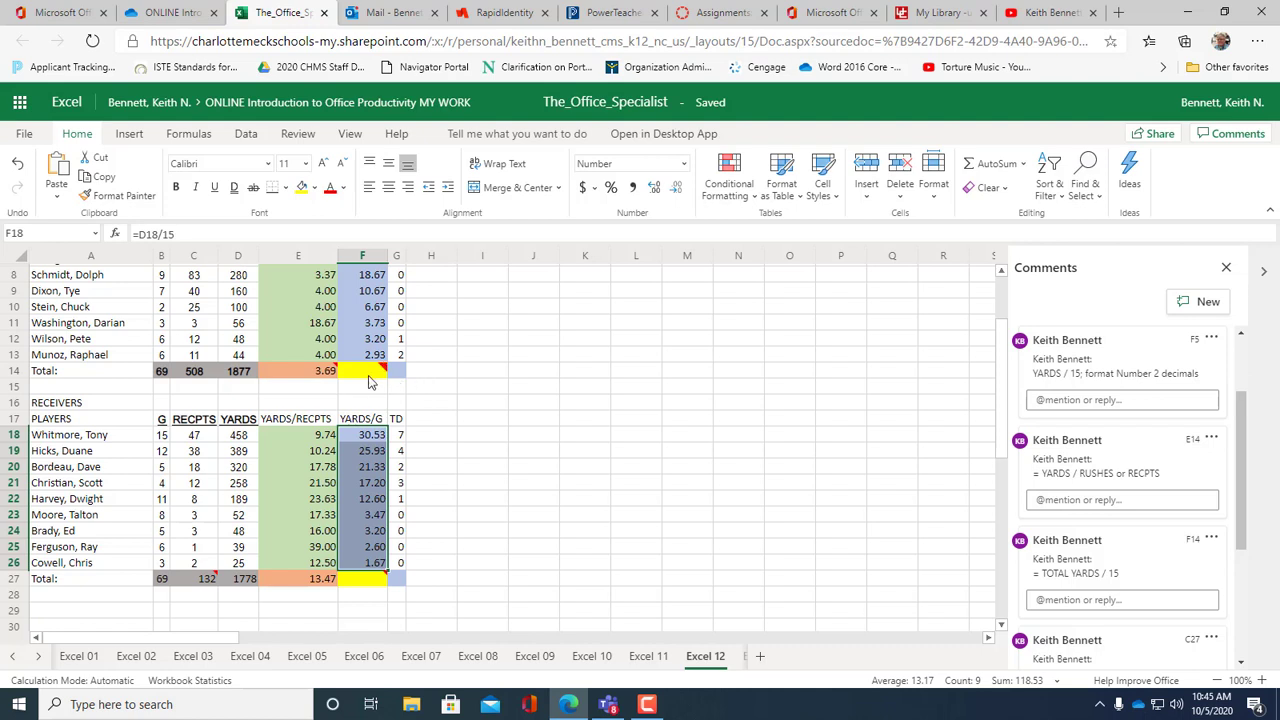
{"action": "left_click", "coordinate": [362, 376]}
{"action": "mouse_move", "coordinate": [388, 373]}
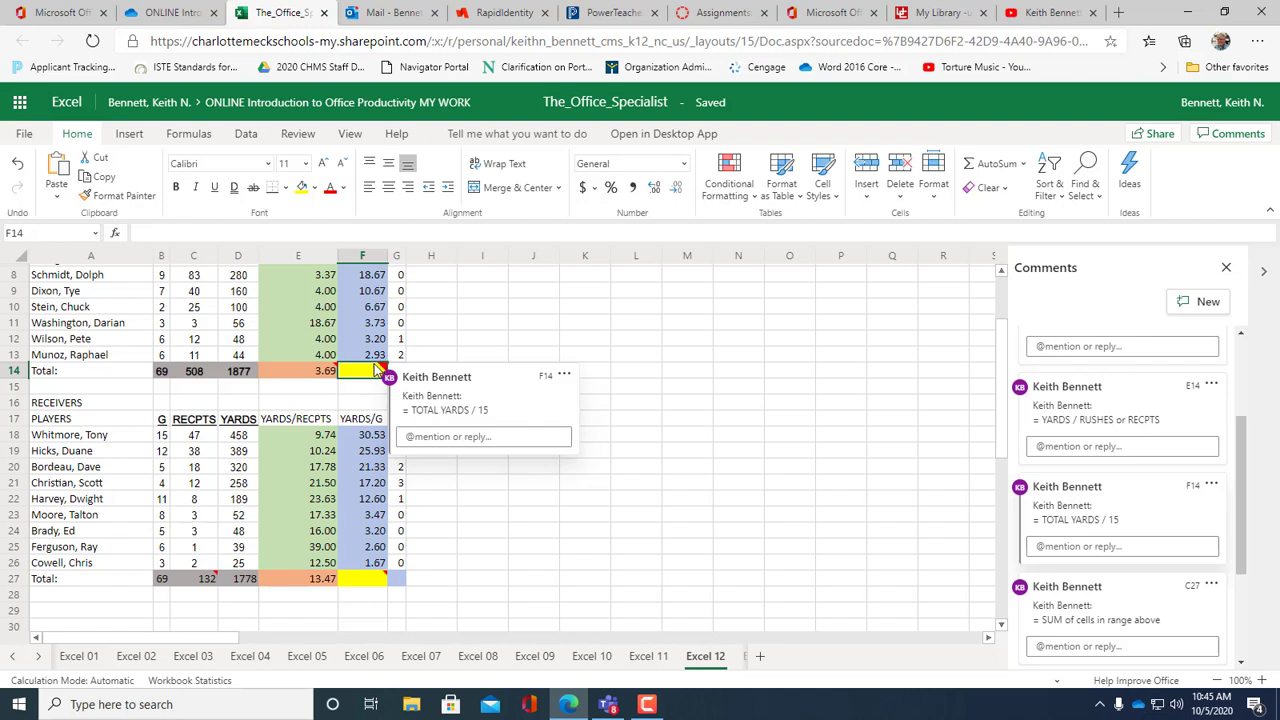
{"action": "scroll", "coordinate": [375, 370], "scroll_direction": "up", "scroll_amount": 2}
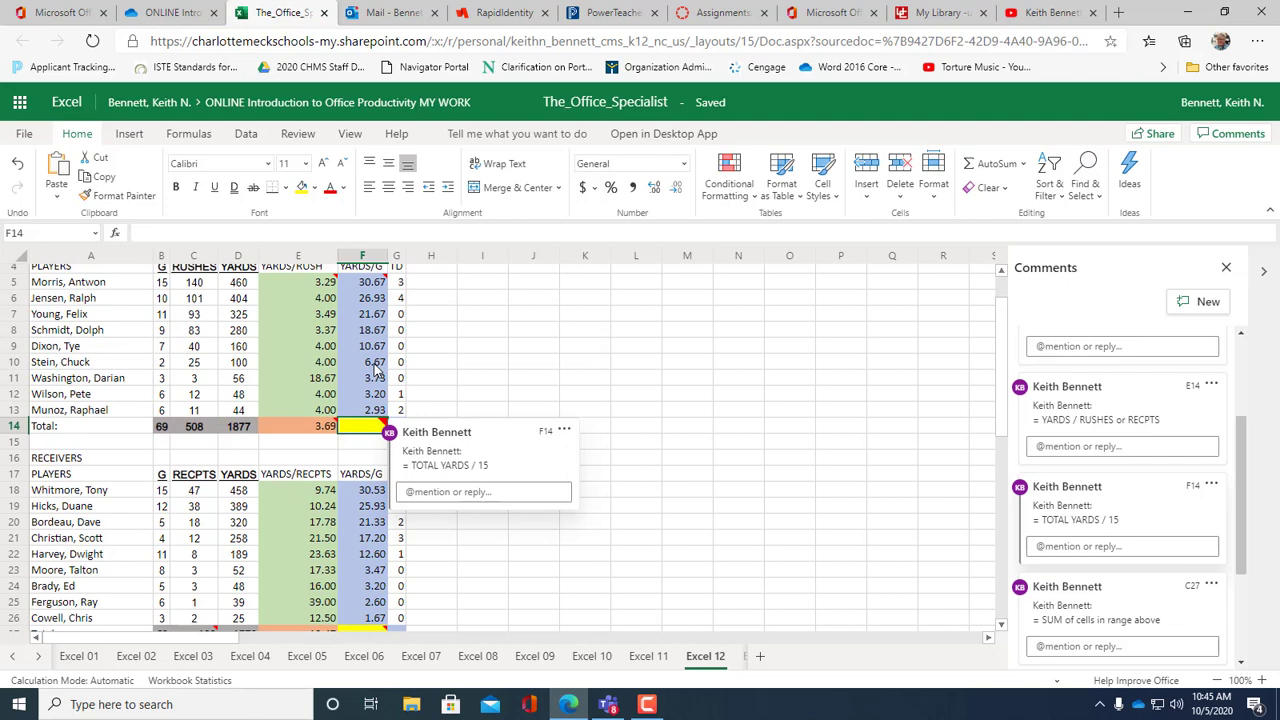
{"action": "scroll", "coordinate": [375, 370], "scroll_direction": "up", "scroll_amount": 2}
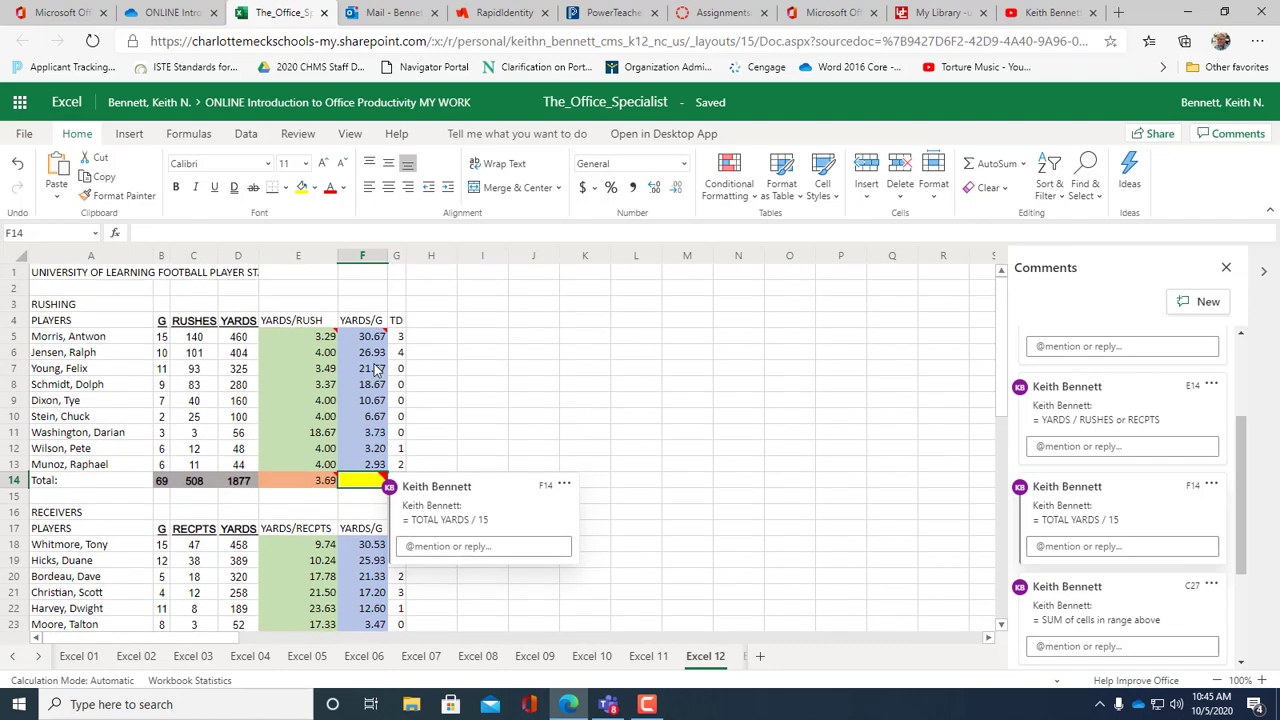
{"action": "scroll", "coordinate": [375, 369], "scroll_direction": "down", "scroll_amount": 1}
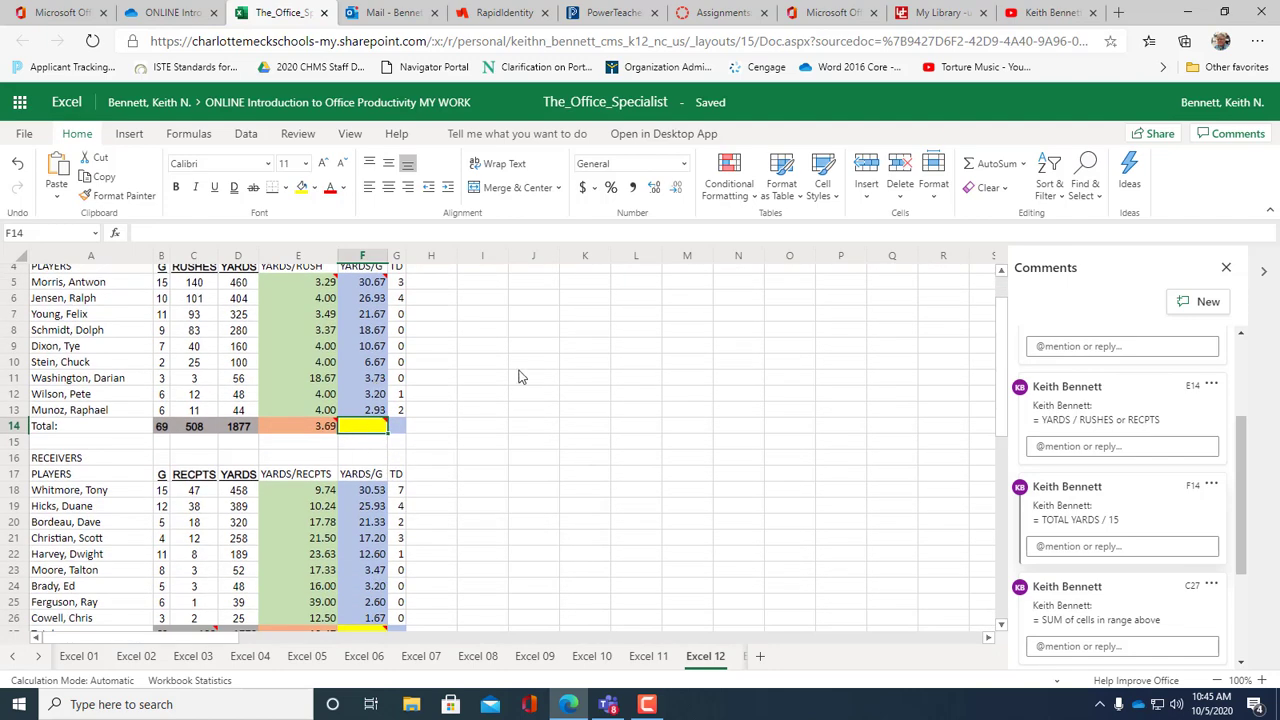
{"action": "type", "text": "="}
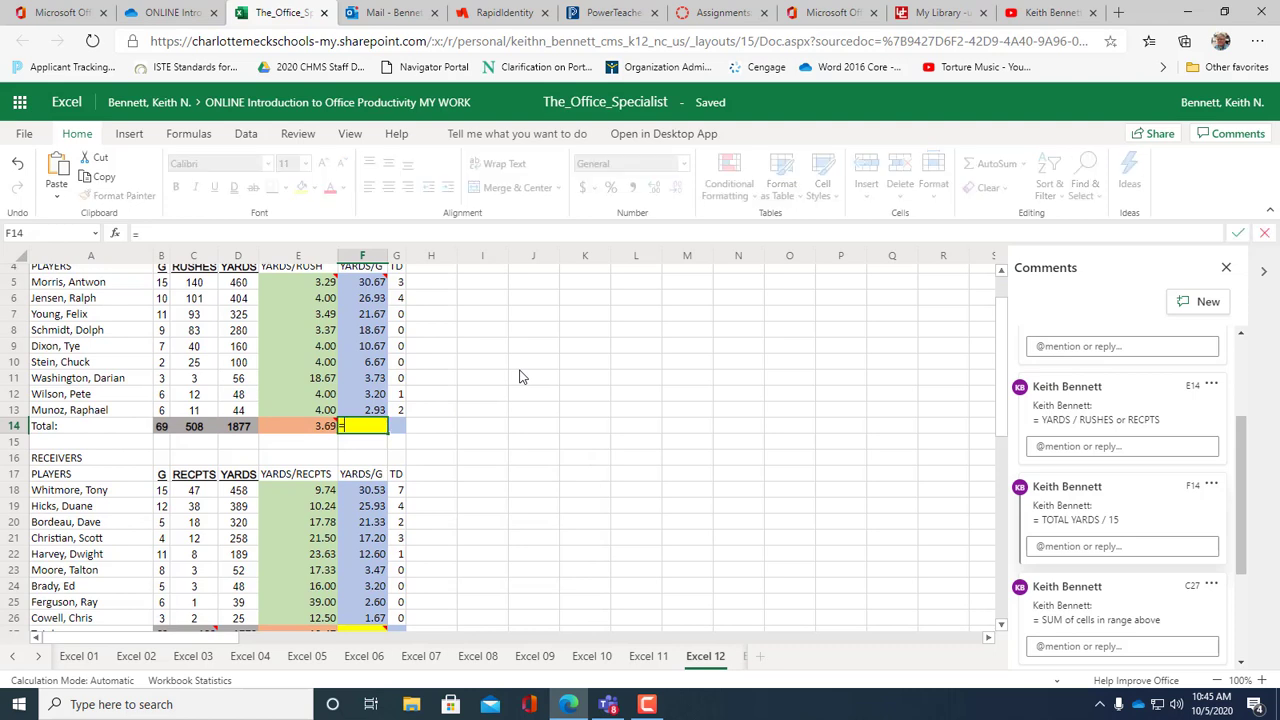
{"action": "left_click", "coordinate": [232, 427]}
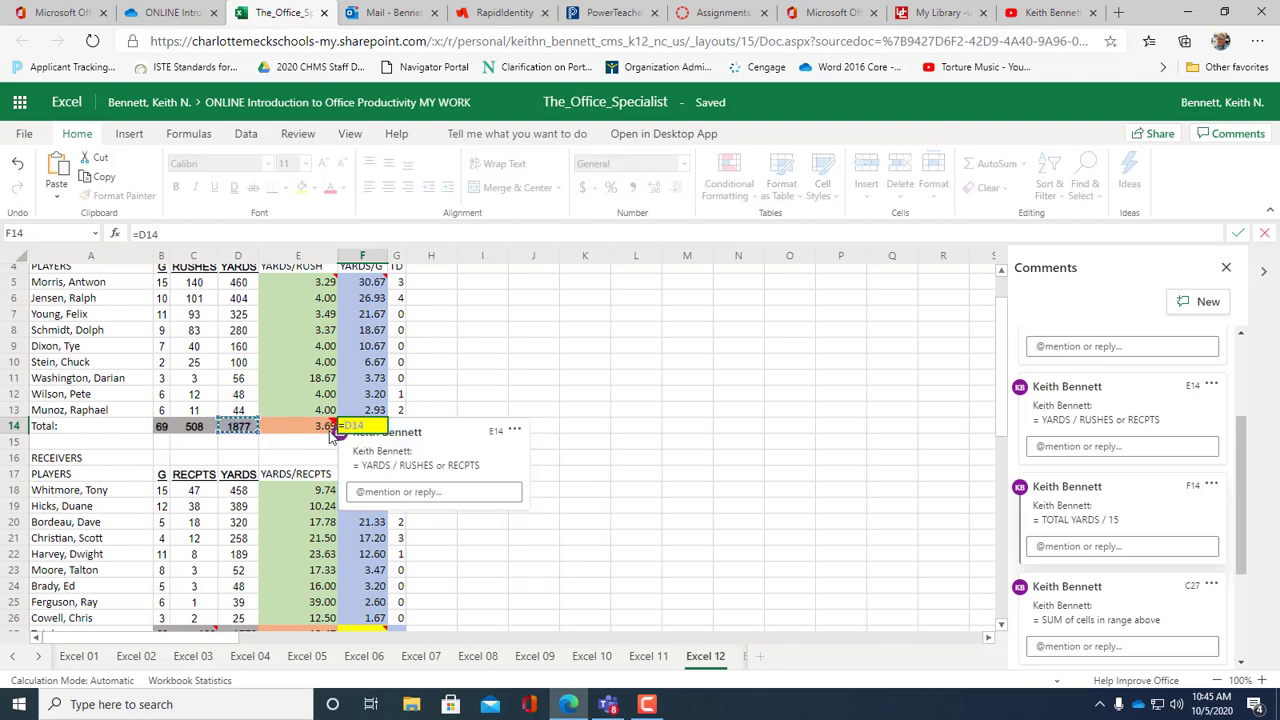
{"action": "type", "text": "/"}
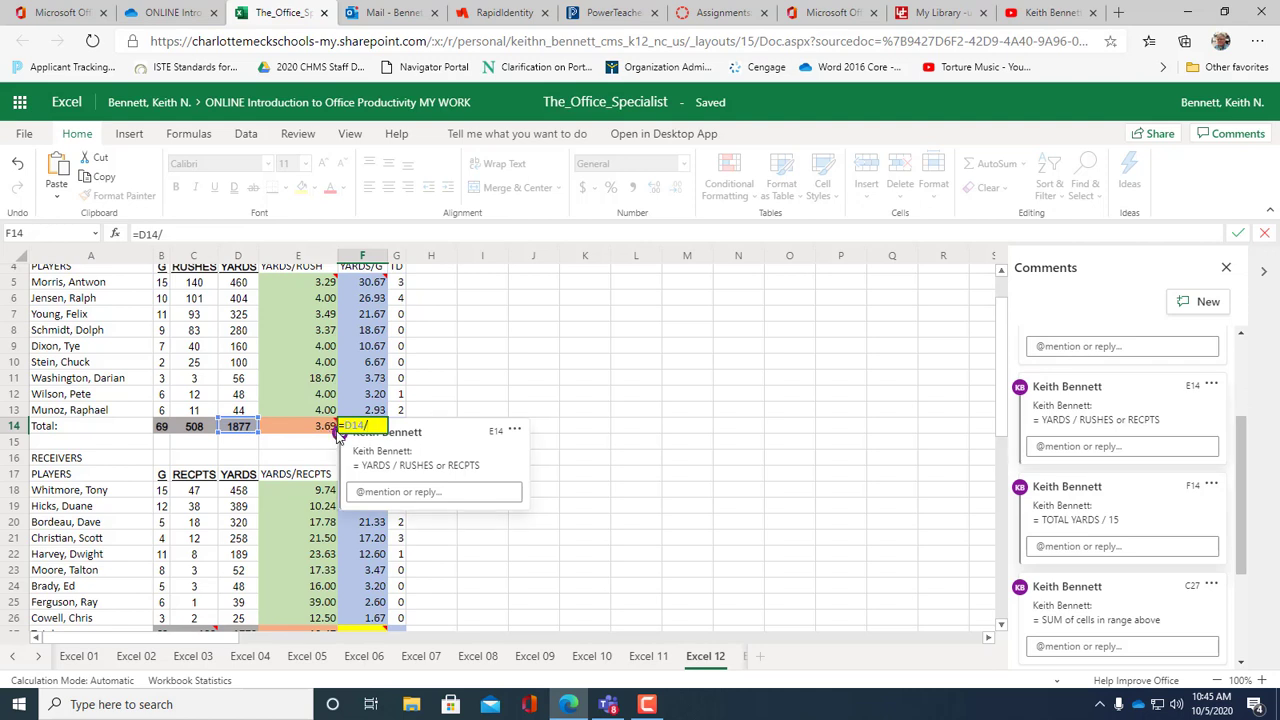
{"action": "type", "text": "15"}
{"action": "key", "text": "Return"}
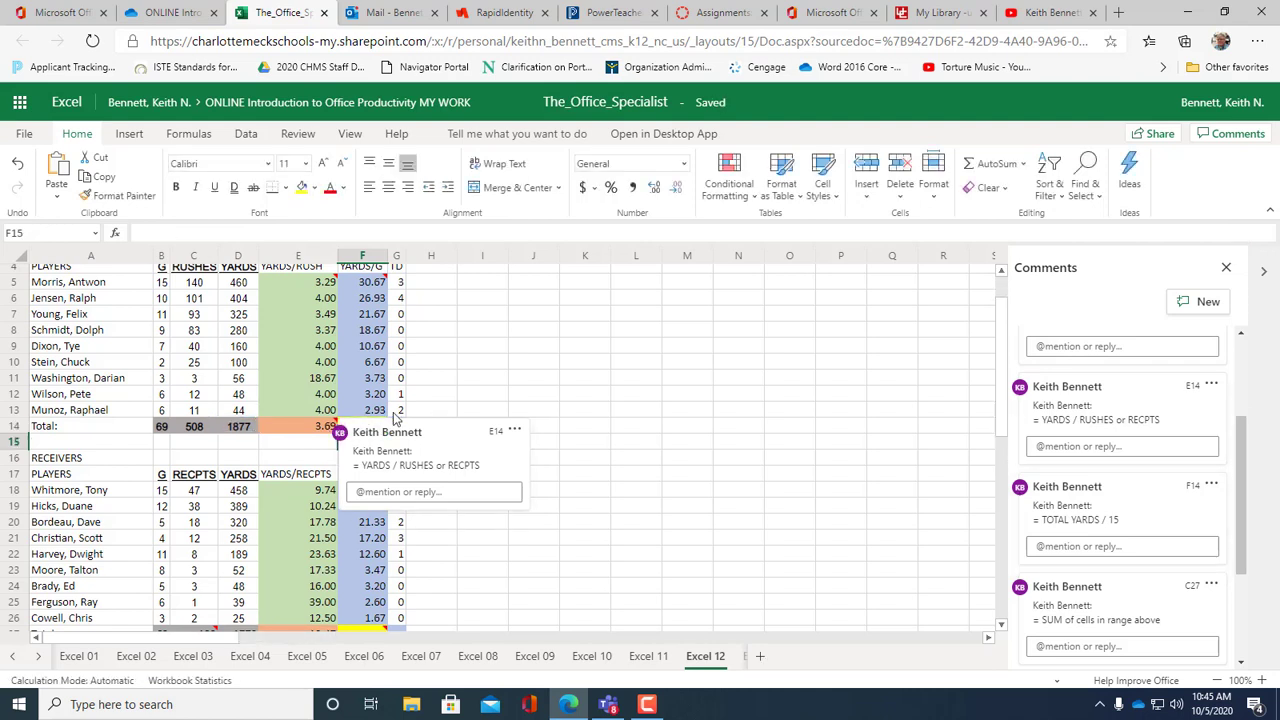
Reduce the rushing total in F14 to two decimal places
{"action": "left_click", "coordinate": [380, 431]}
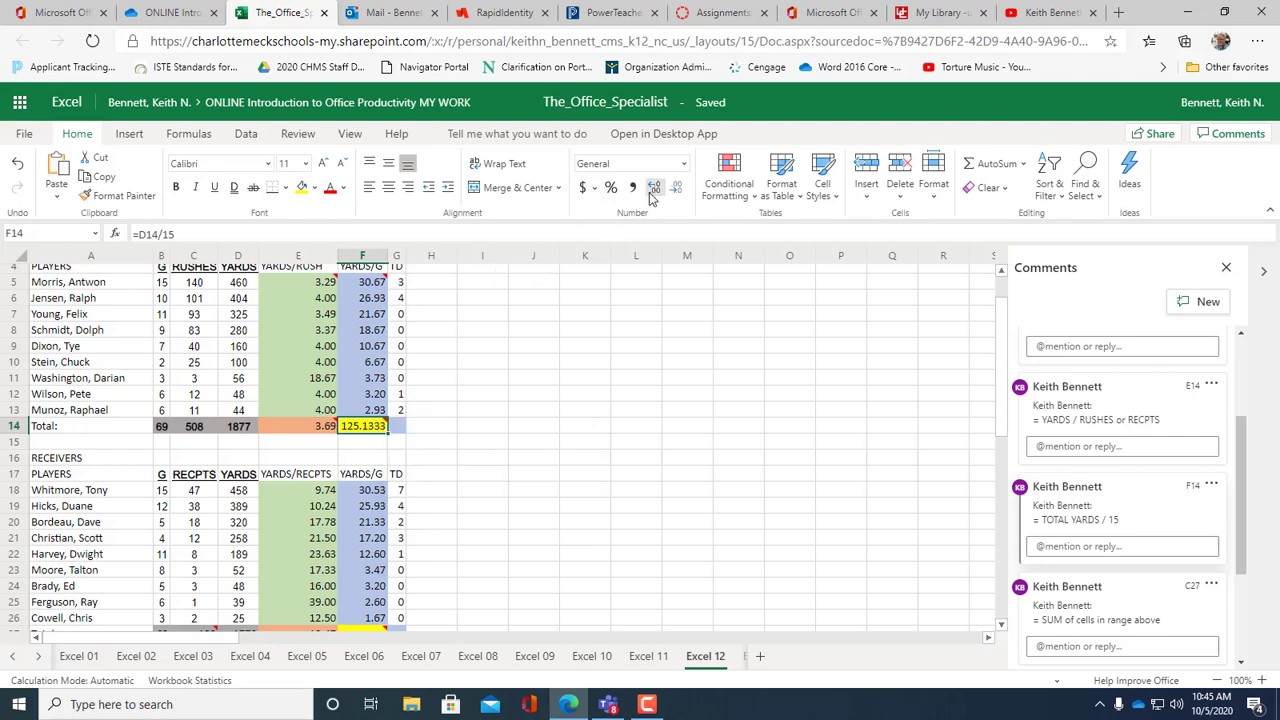
{"action": "left_click", "coordinate": [676, 190]}
{"action": "left_click", "coordinate": [675, 195]}
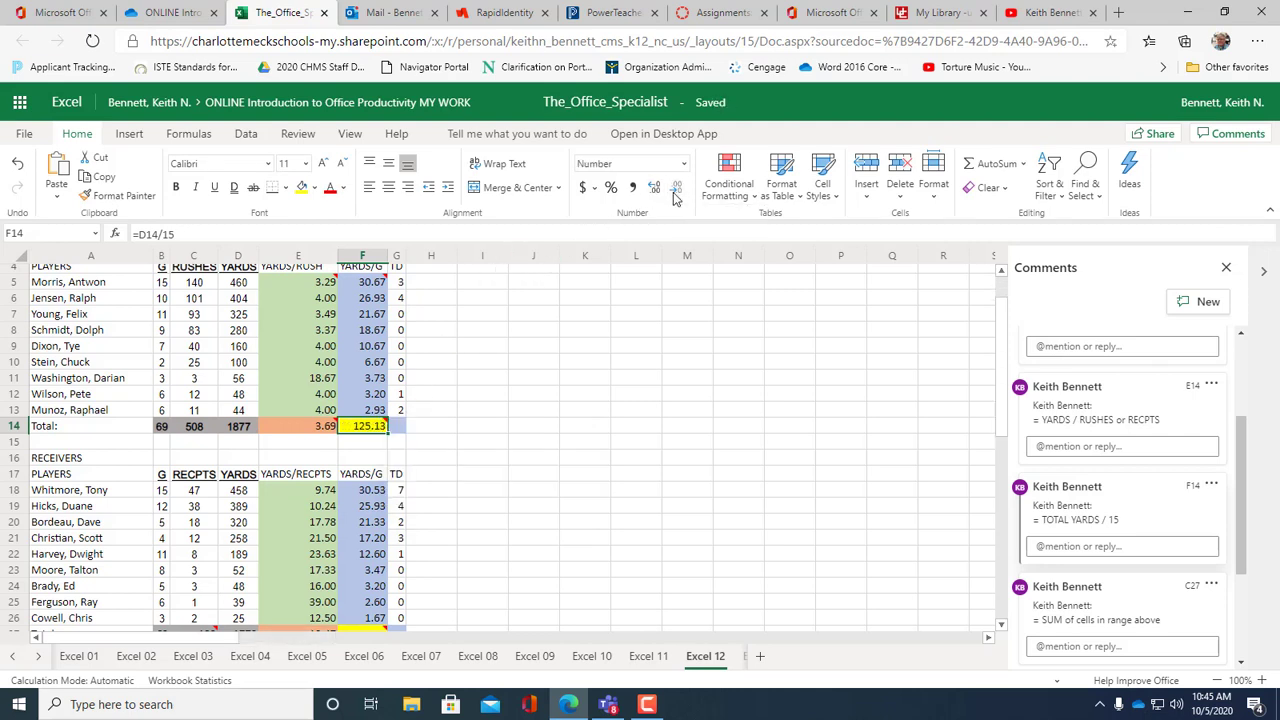
Enter =D27/15 in F27 to calculate the receivers' total yards per game
{"action": "left_click", "coordinate": [366, 458]}
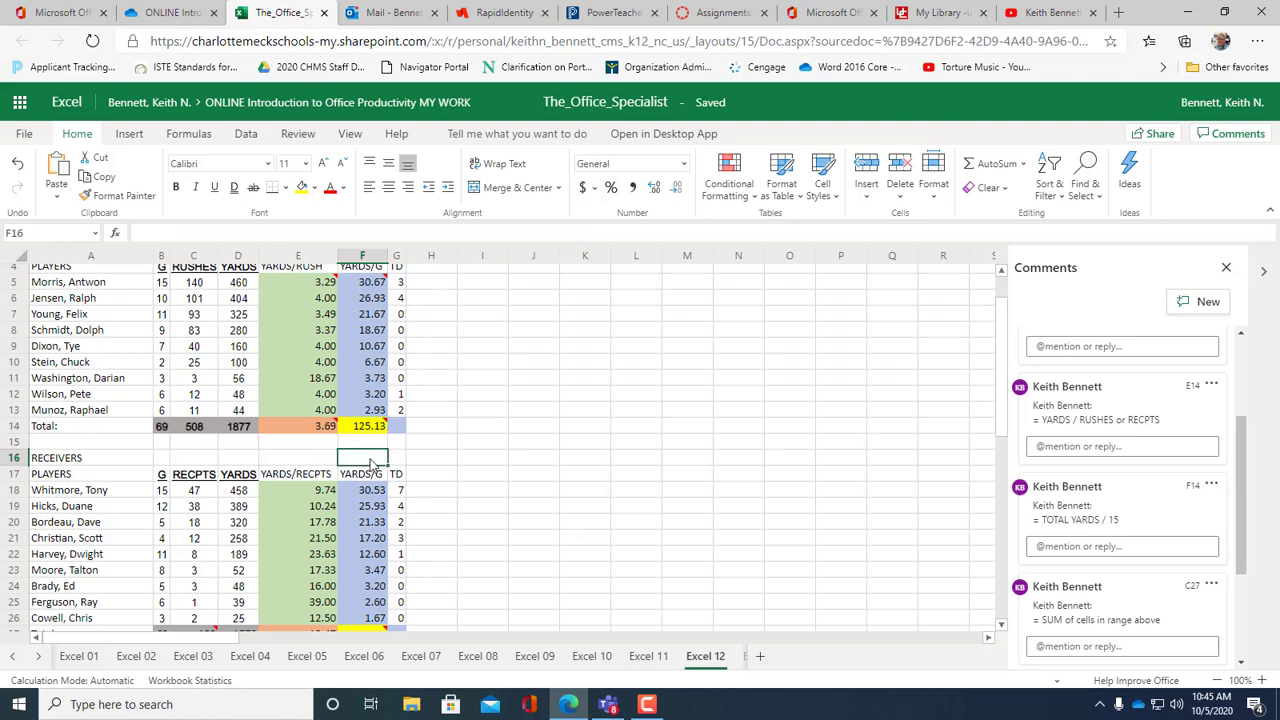
{"action": "scroll", "coordinate": [375, 463], "scroll_direction": "down", "scroll_amount": 1}
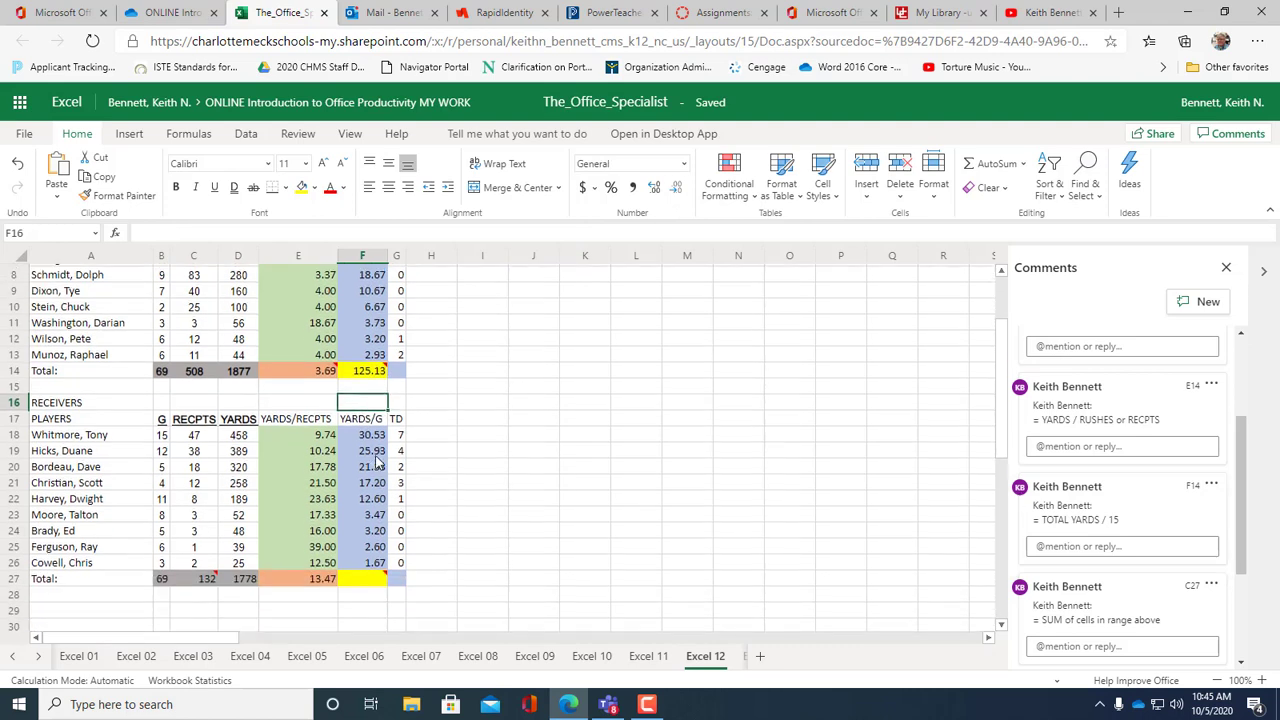
{"action": "left_click", "coordinate": [366, 580]}
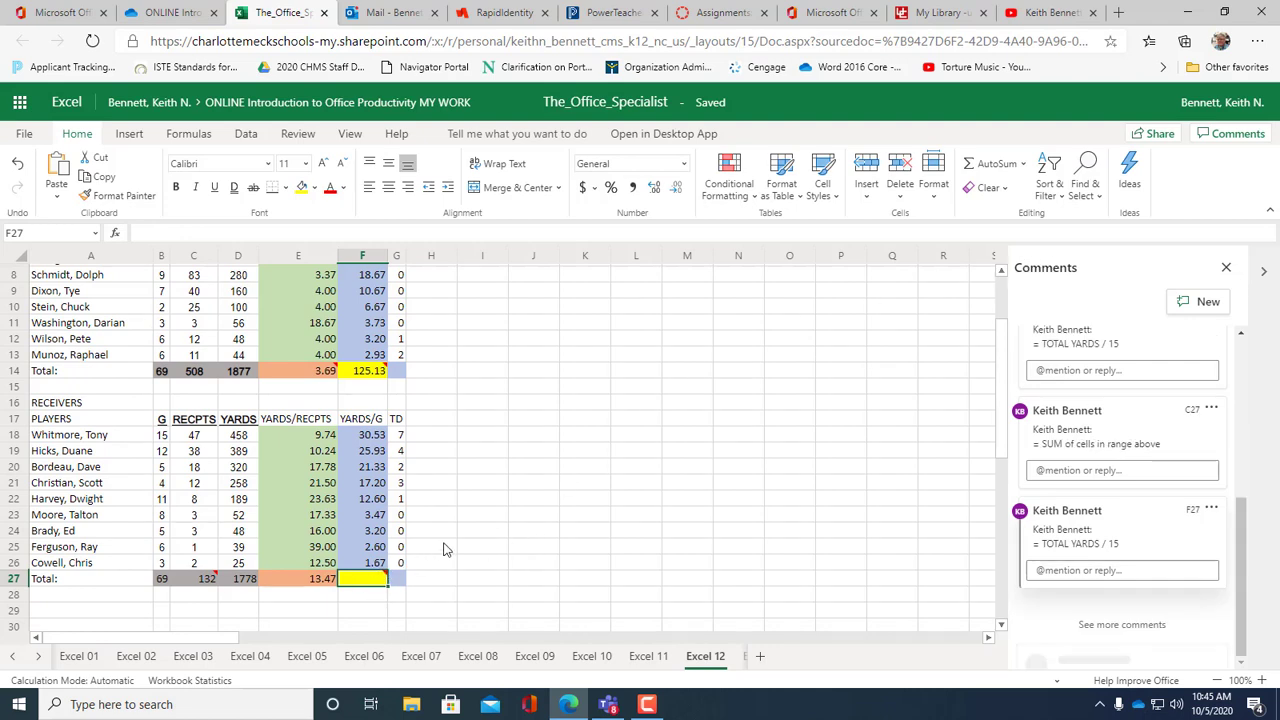
{"action": "type", "text": "="}
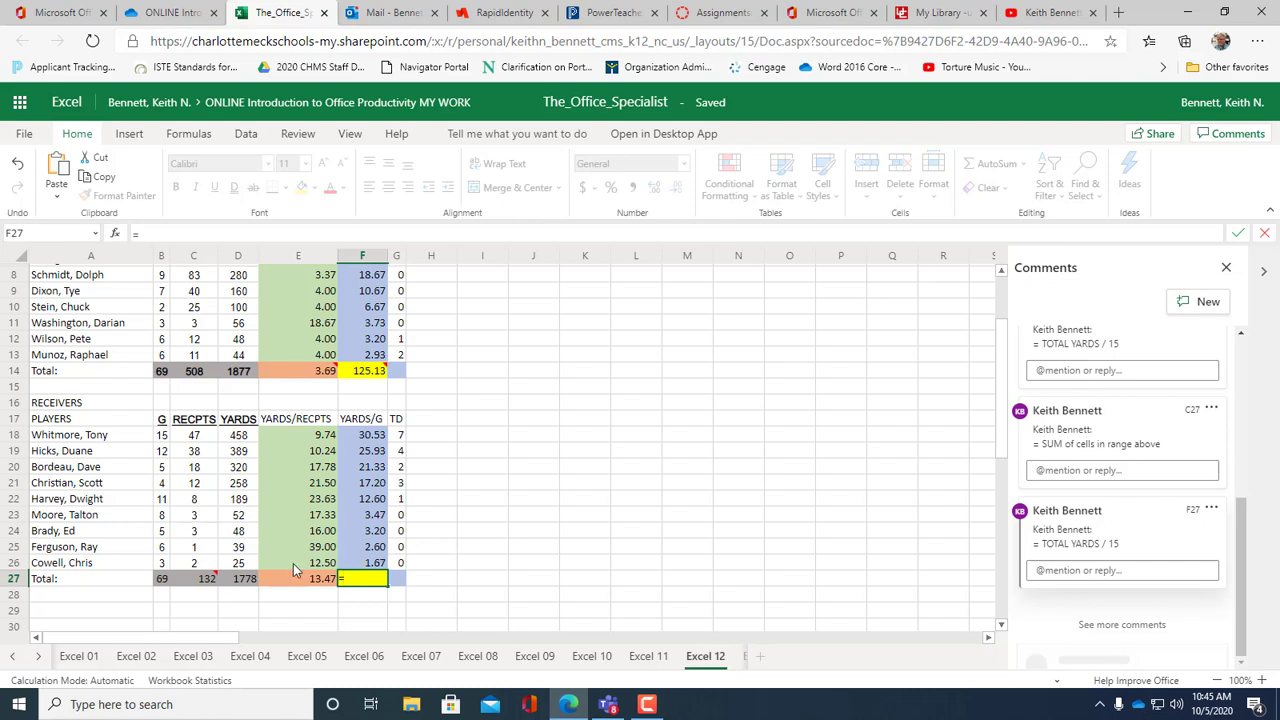
{"action": "left_click", "coordinate": [240, 581]}
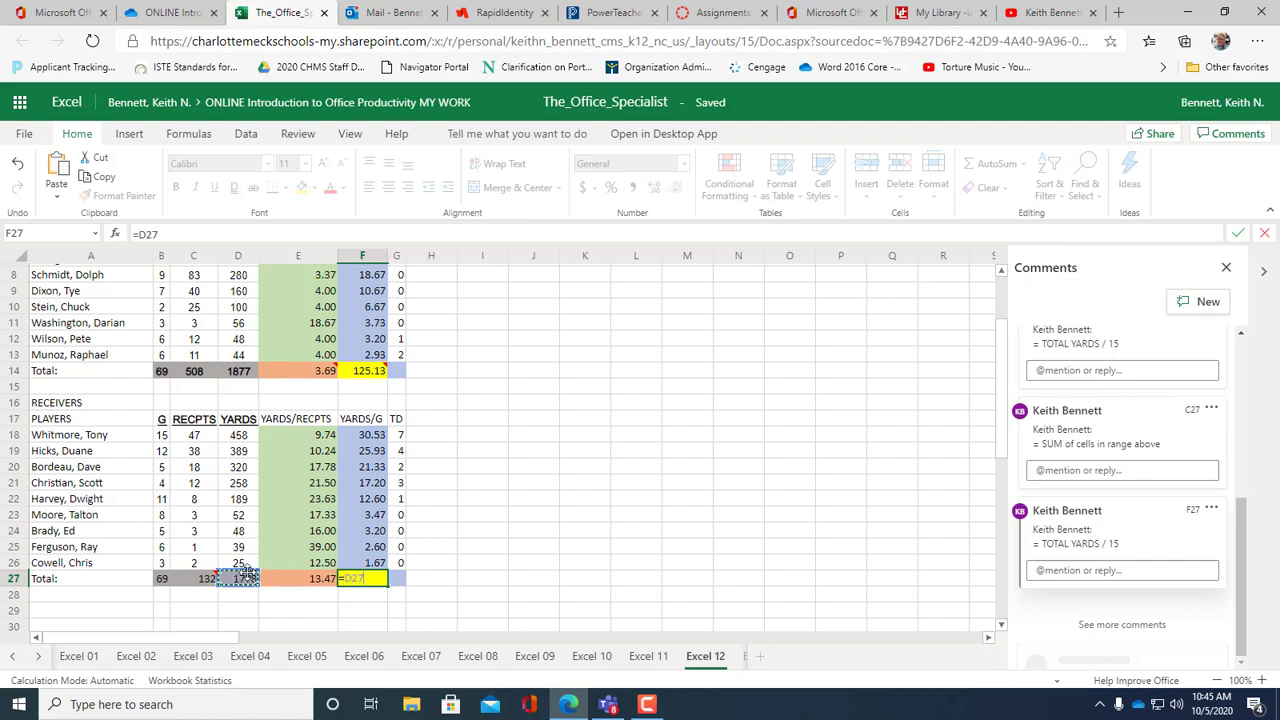
{"action": "type", "text": "/15"}
{"action": "key", "text": "Return"}
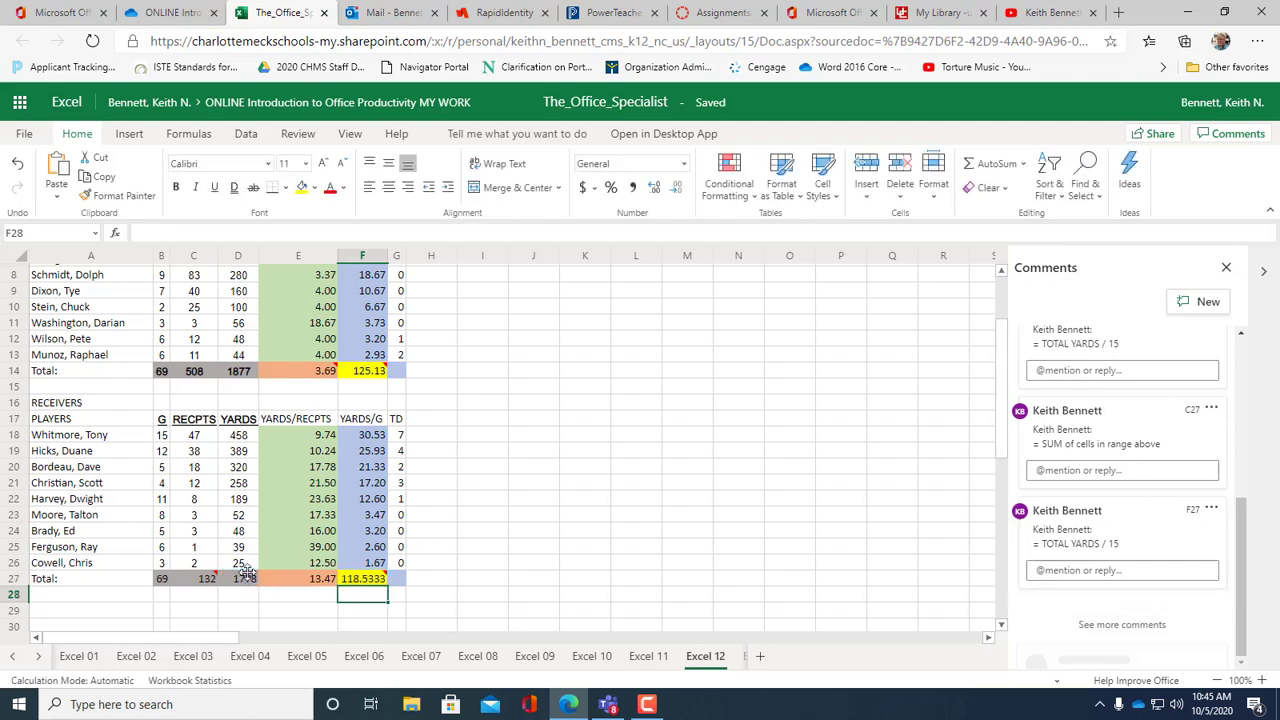
Reduce the receivers' yards-per-game total in F27 to two decimal places
{"action": "left_click", "coordinate": [371, 580]}
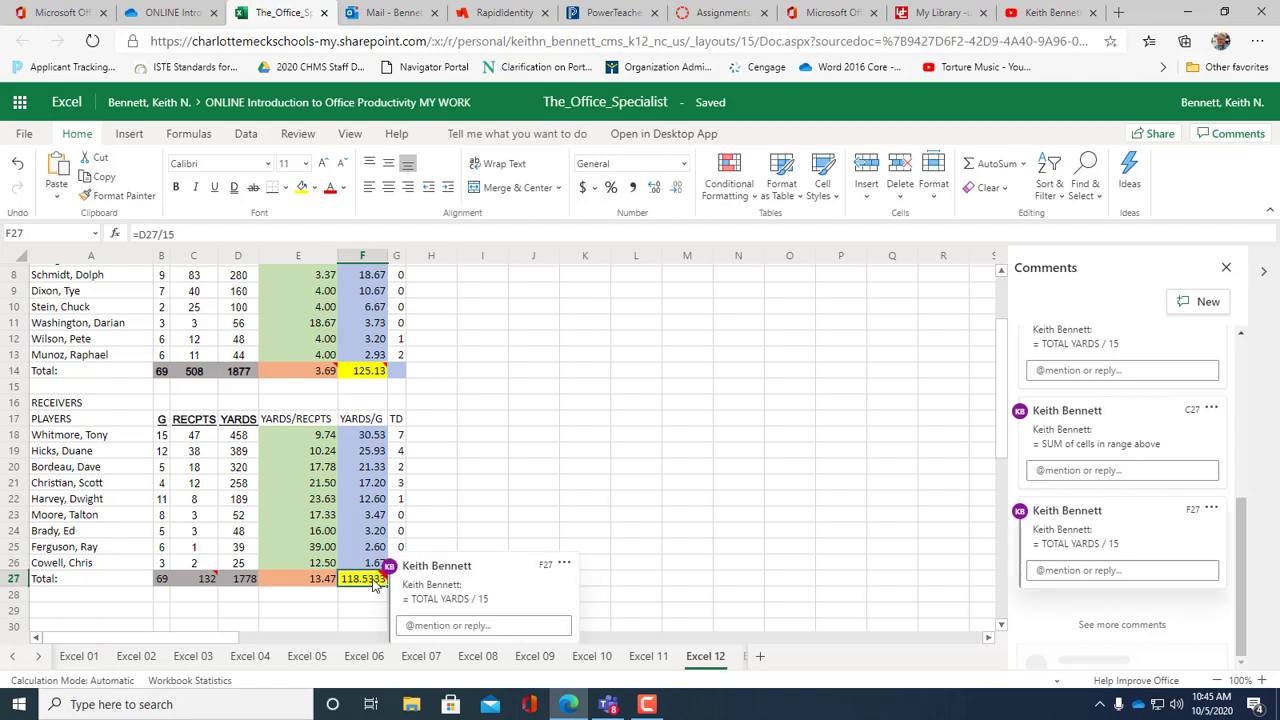
{"action": "left_click", "coordinate": [677, 188]}
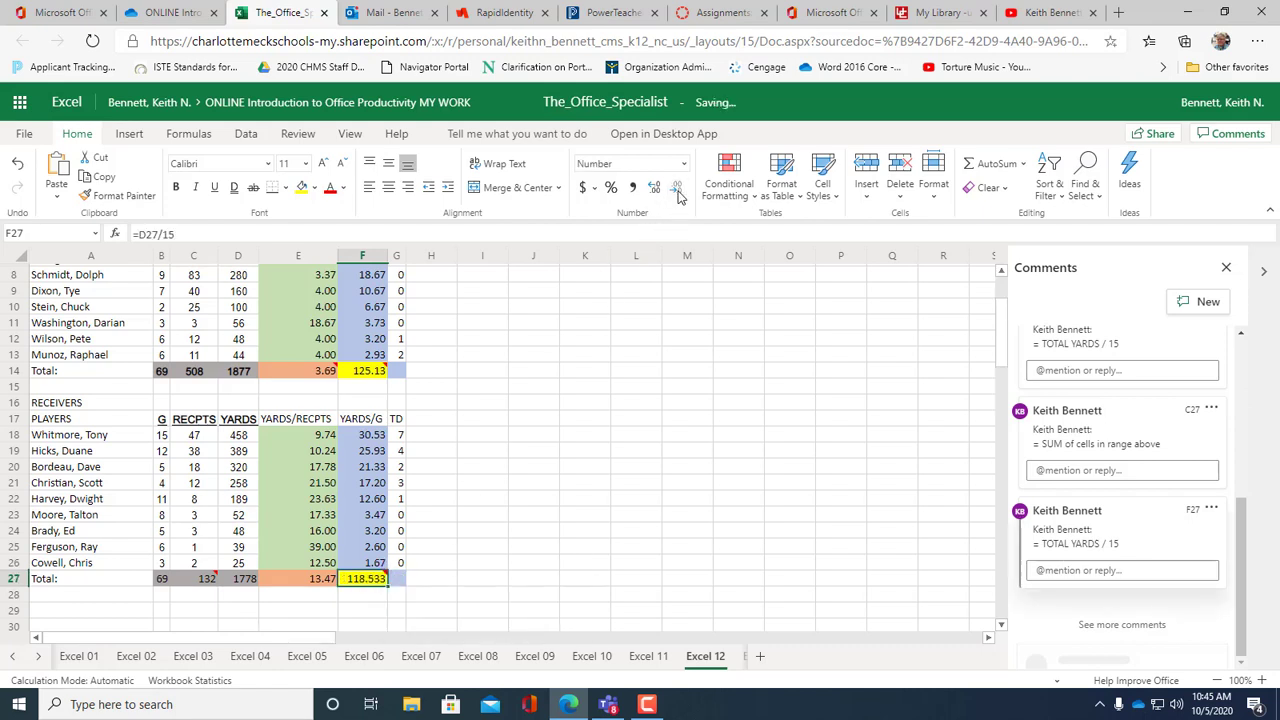
{"action": "left_click", "coordinate": [677, 188]}
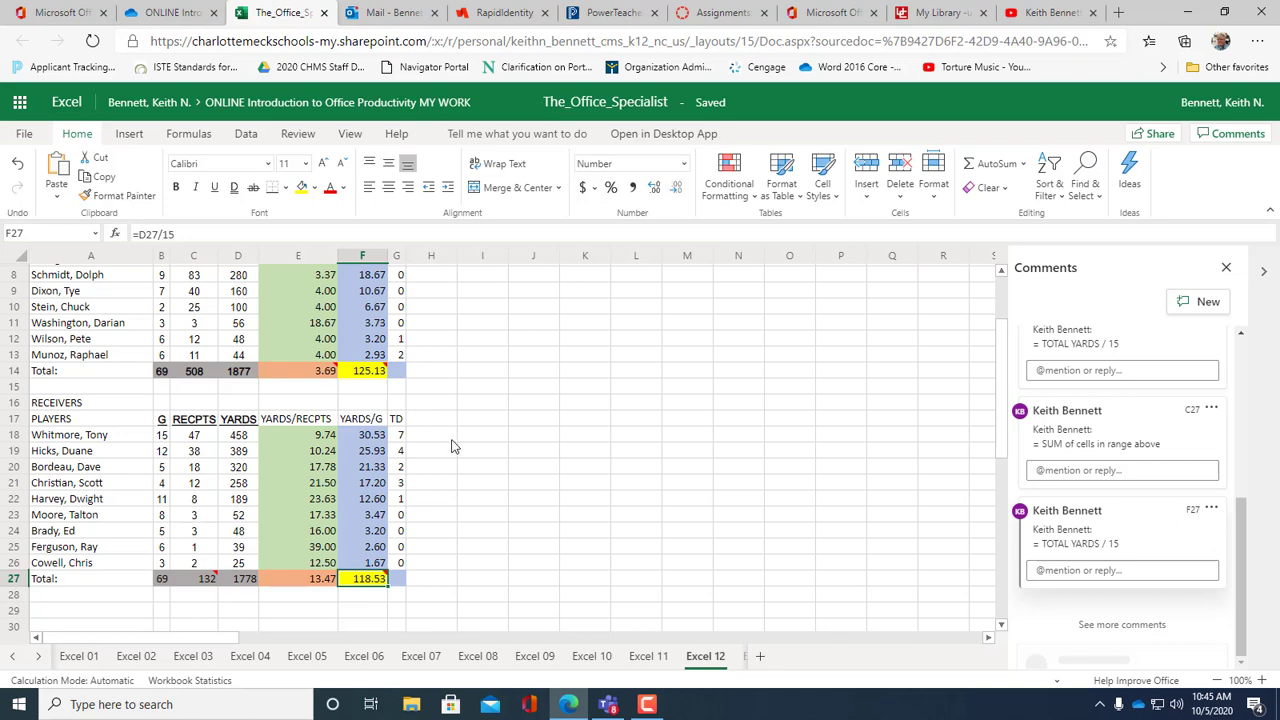
Total the rushing touchdowns in G14 with an AutoSum of G5:G13
{"action": "scroll", "coordinate": [451, 446], "scroll_direction": "up", "scroll_amount": 1}
{"action": "scroll", "coordinate": [454, 446], "scroll_direction": "down", "scroll_amount": 1}
{"action": "scroll", "coordinate": [500, 496], "scroll_direction": "up", "scroll_amount": 2}
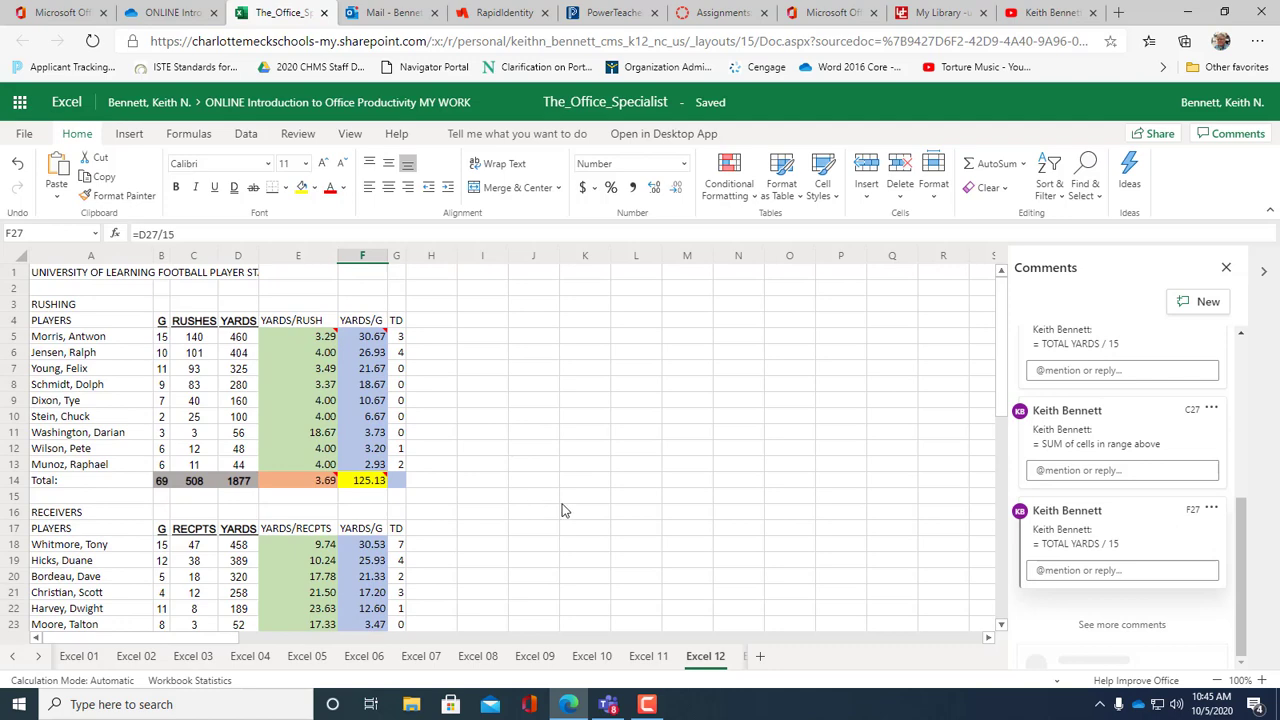
{"action": "scroll", "coordinate": [603, 515], "scroll_direction": "down", "scroll_amount": 2}
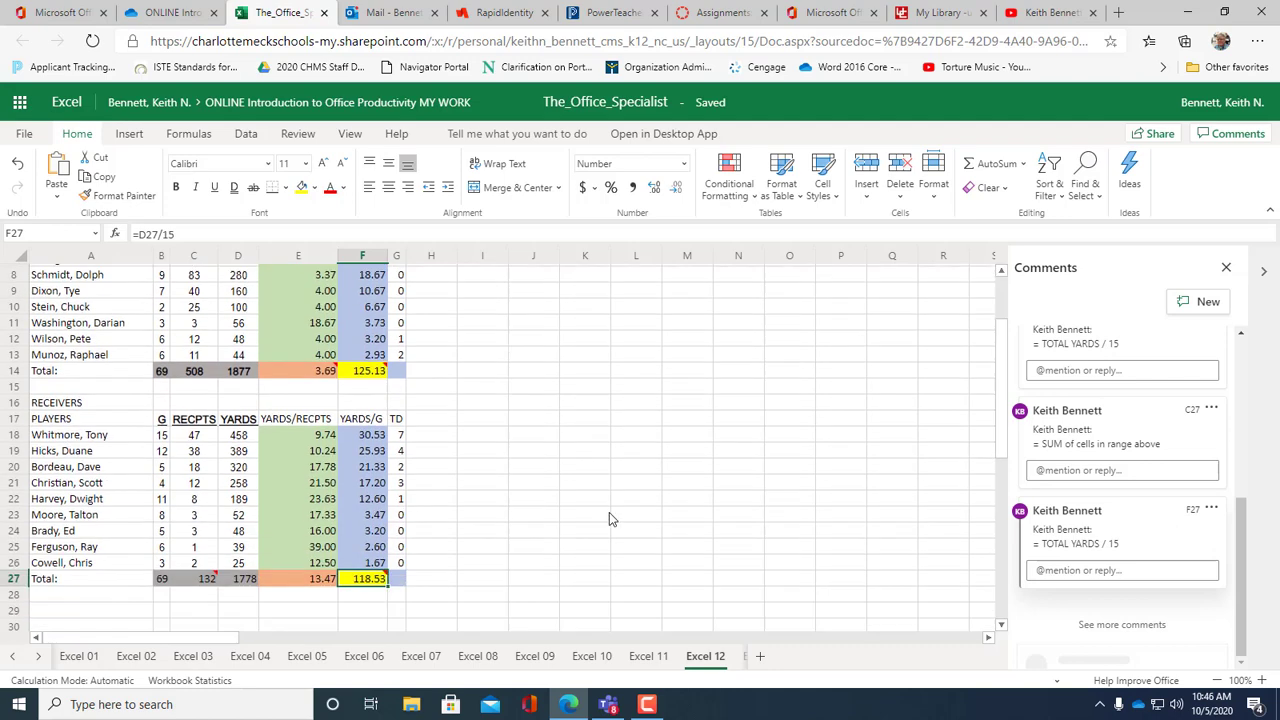
{"action": "scroll", "coordinate": [609, 513], "scroll_direction": "up", "scroll_amount": 2}
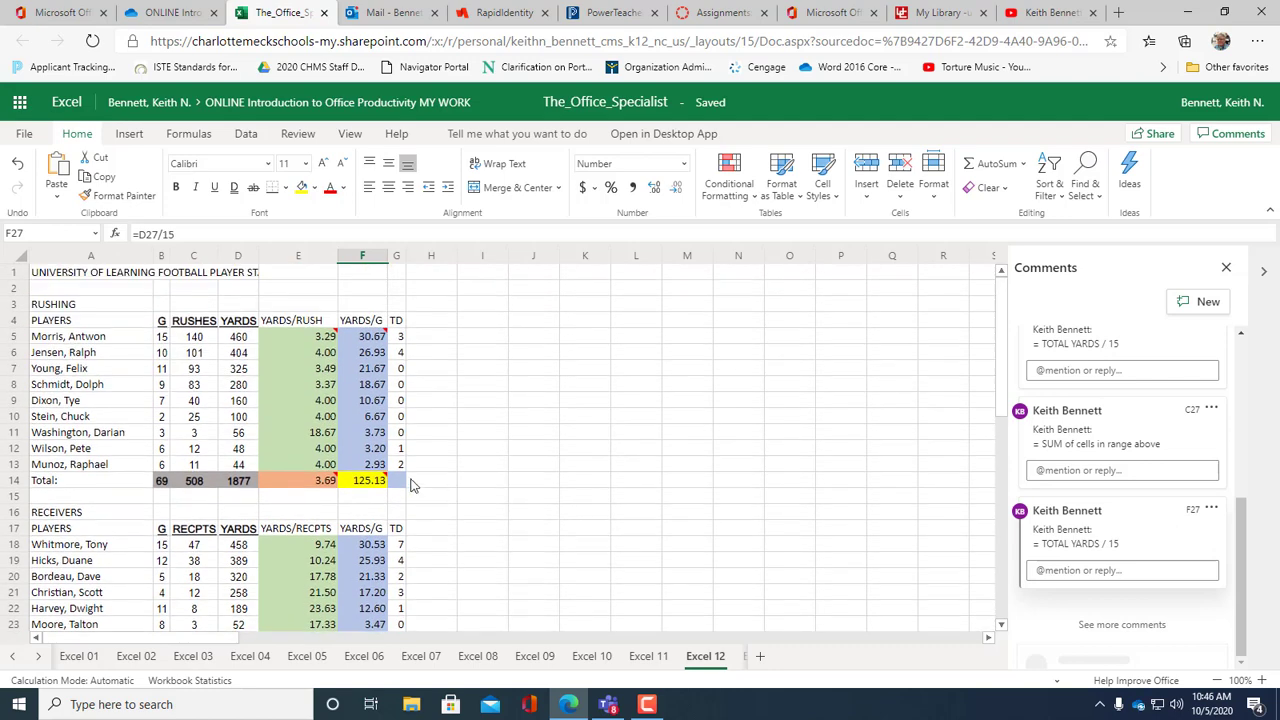
{"action": "scroll", "coordinate": [413, 485], "scroll_direction": "down", "scroll_amount": 2}
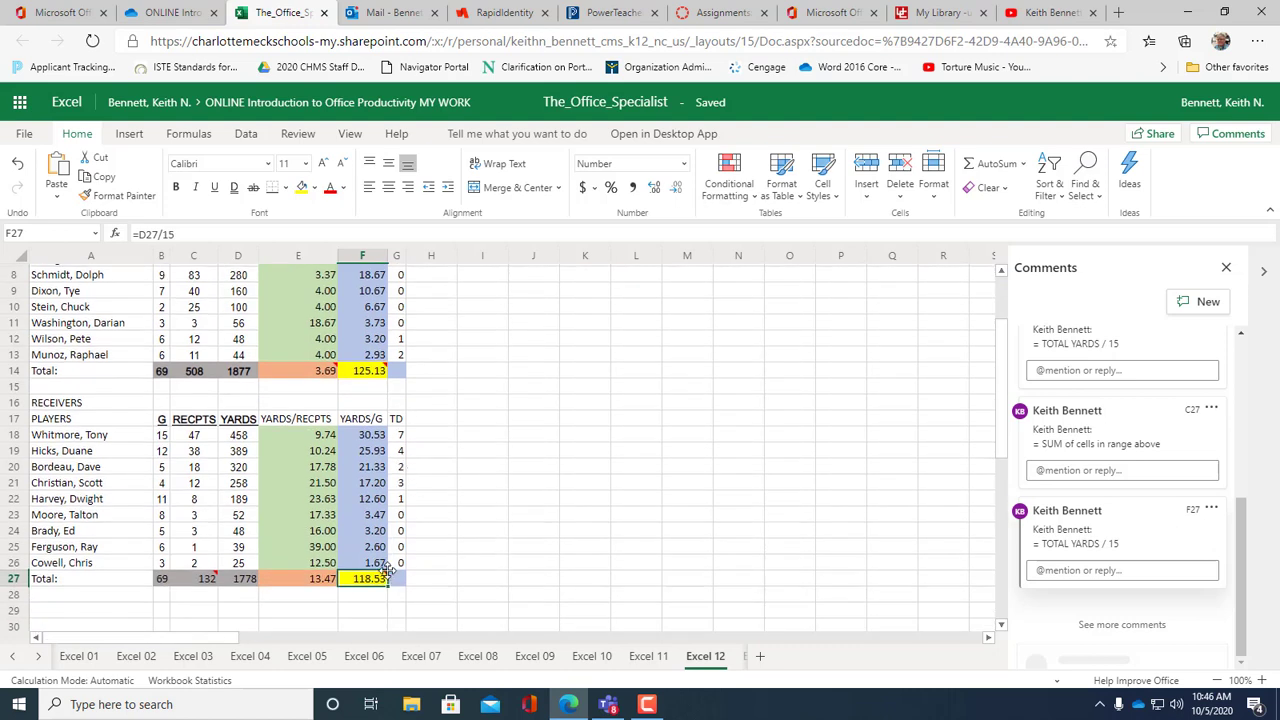
{"action": "left_click", "coordinate": [402, 584]}
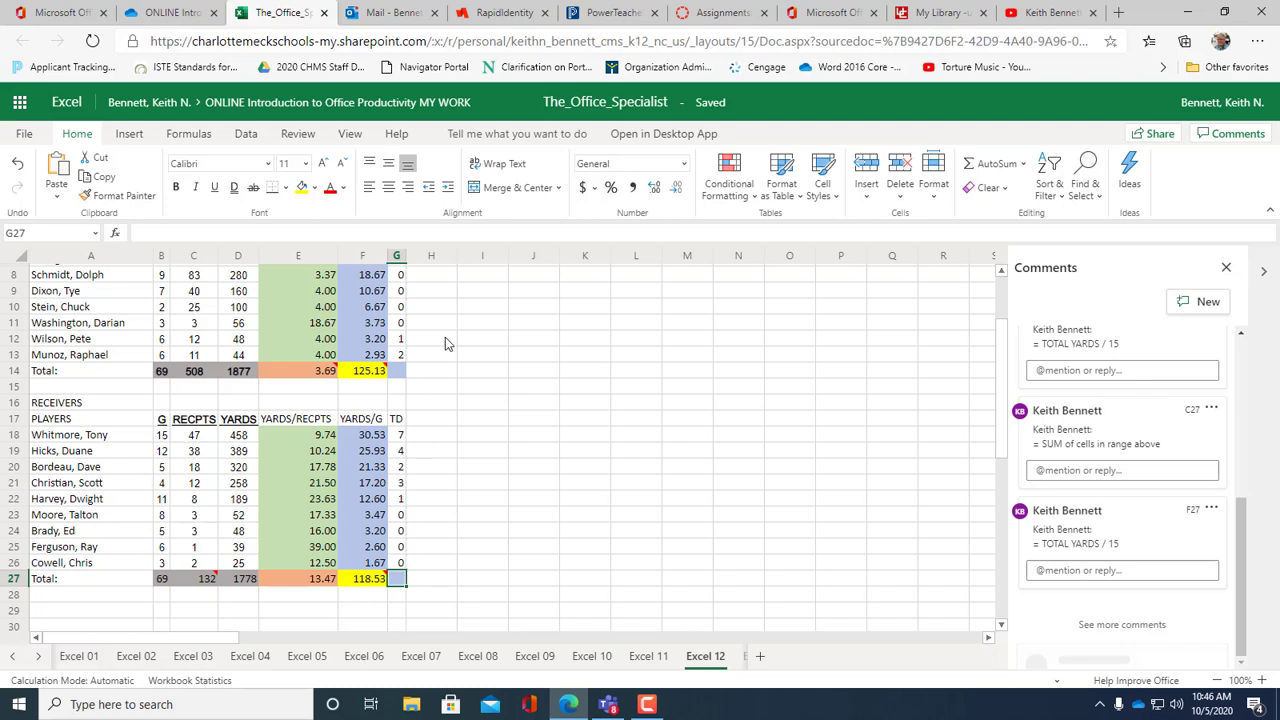
{"action": "left_click", "coordinate": [397, 373]}
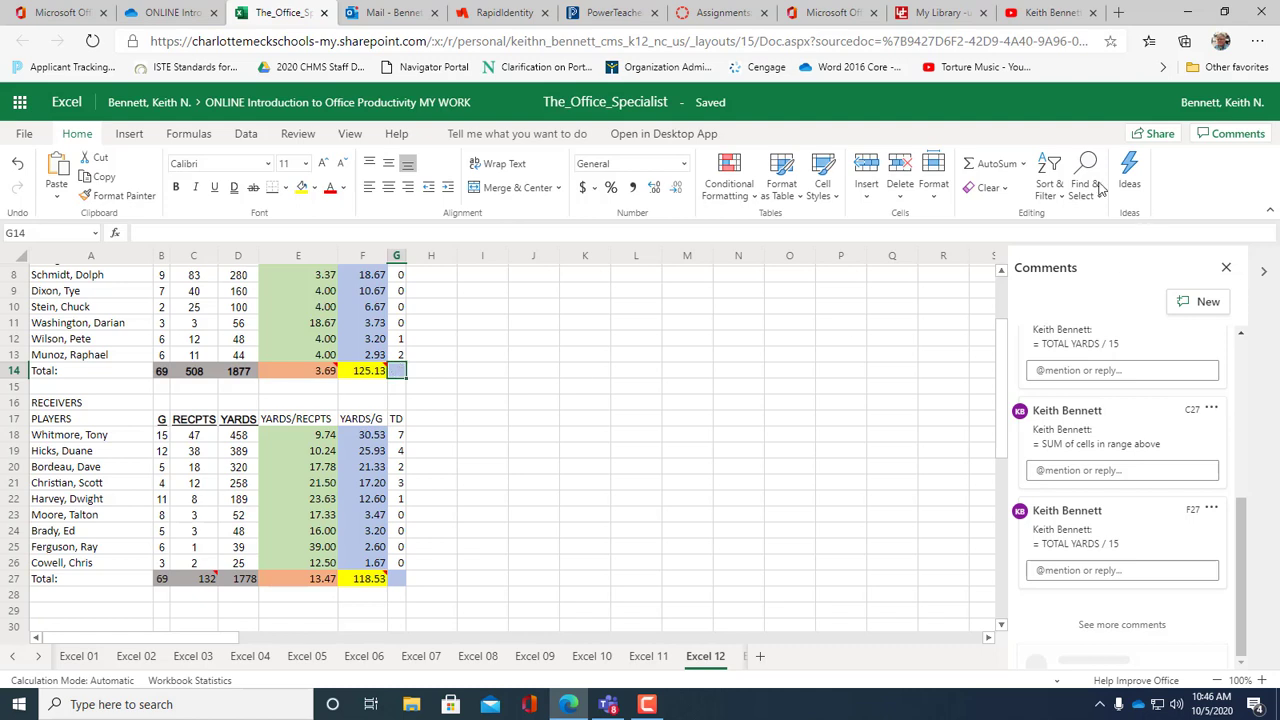
{"action": "left_click", "coordinate": [989, 166]}
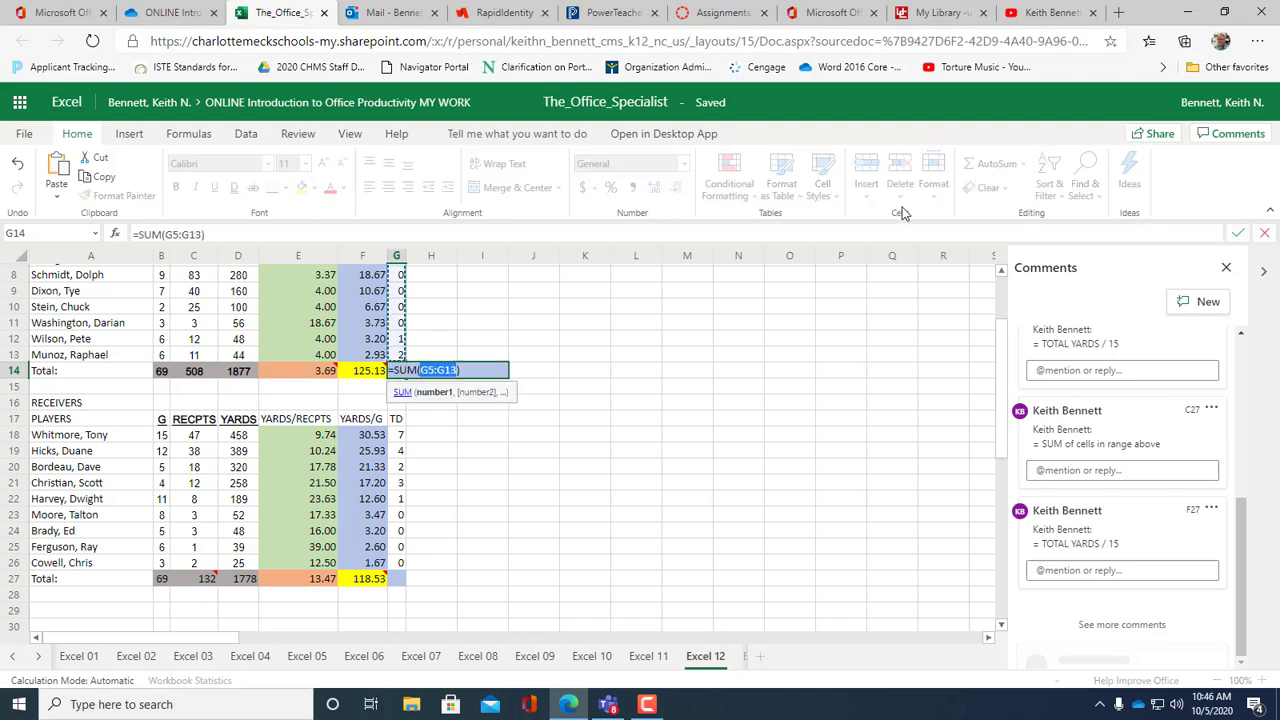
{"action": "key", "text": "Return"}
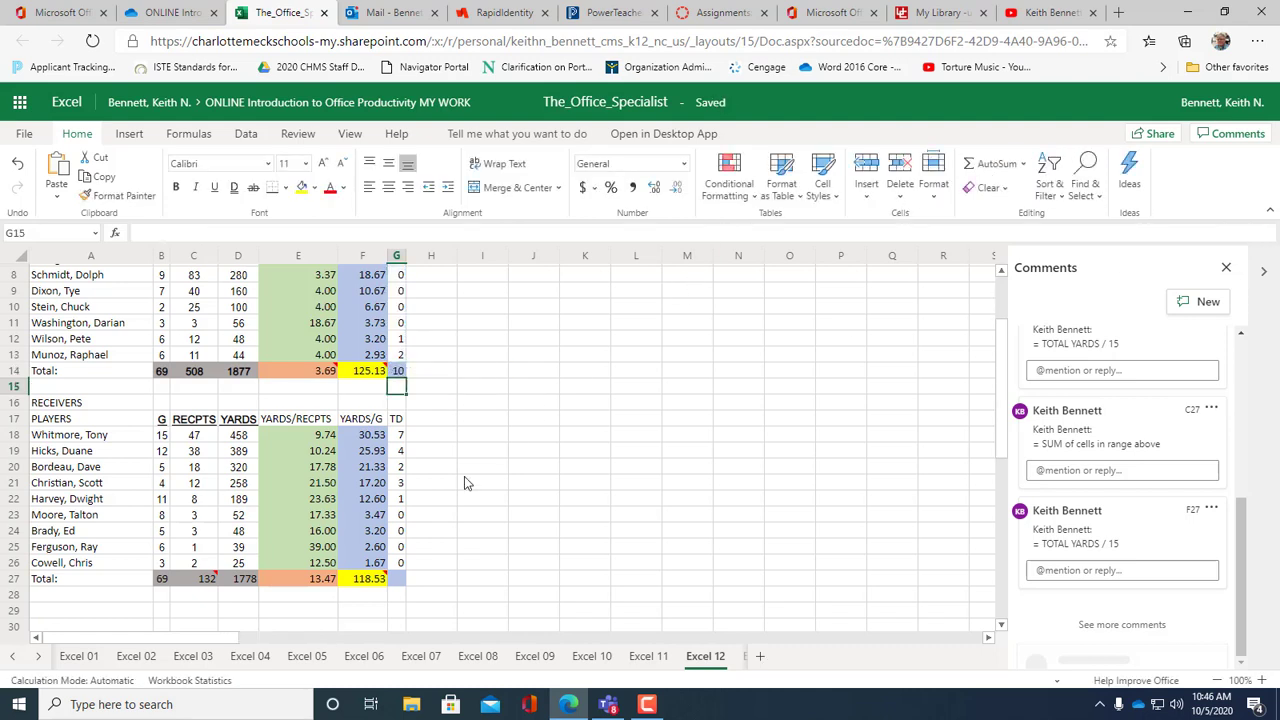
Total the receivers' touchdowns in G27 with an AutoSum of the player rows above it
{"action": "left_click", "coordinate": [400, 579]}
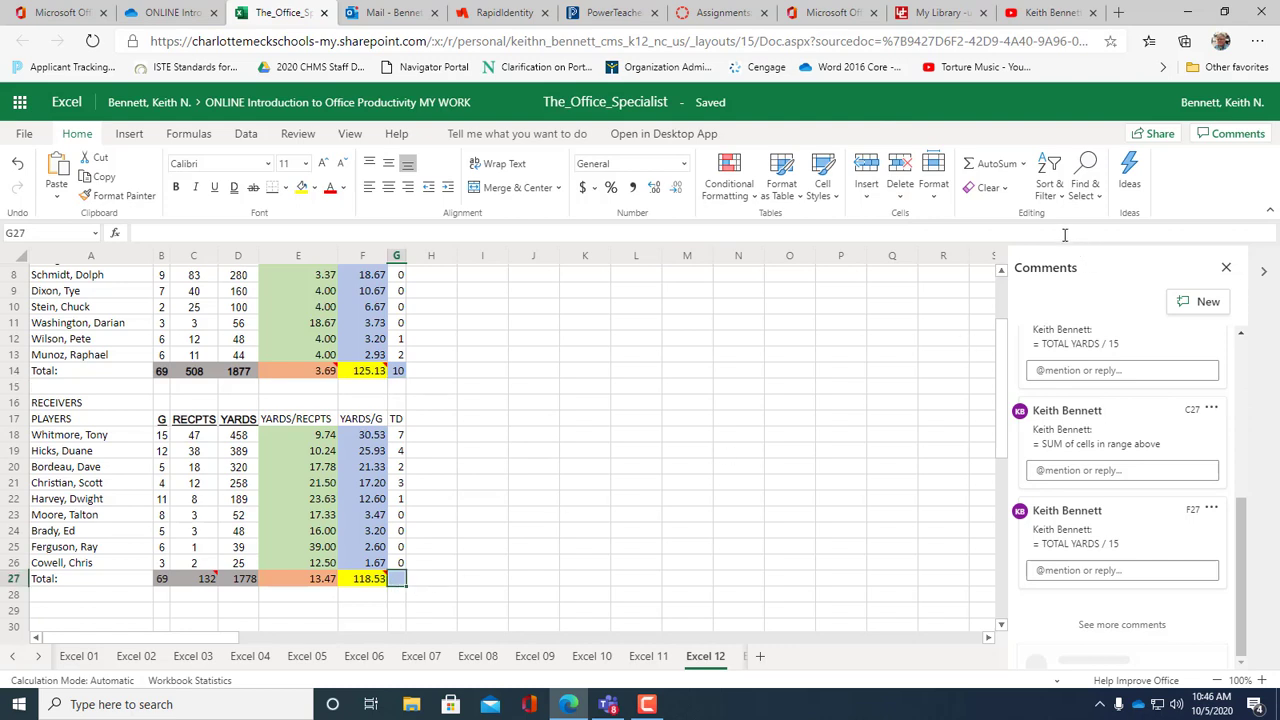
{"action": "left_click", "coordinate": [1000, 164]}
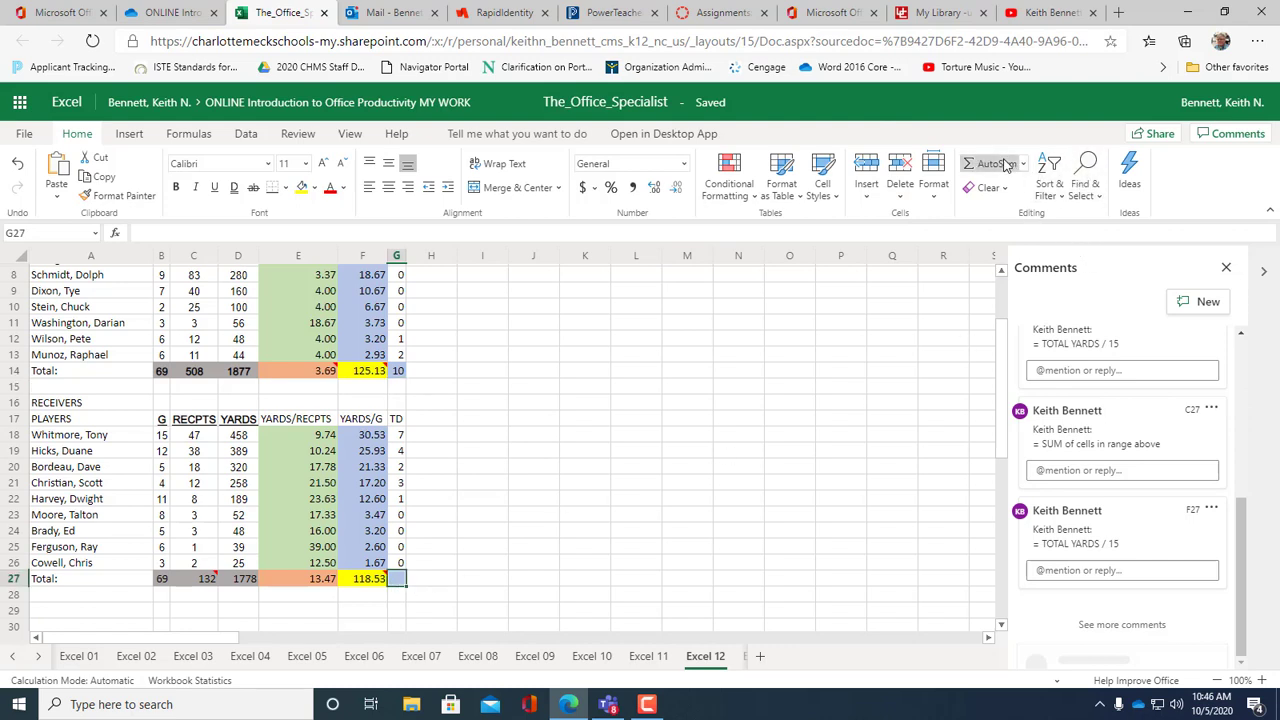
{"action": "key", "text": "Return"}
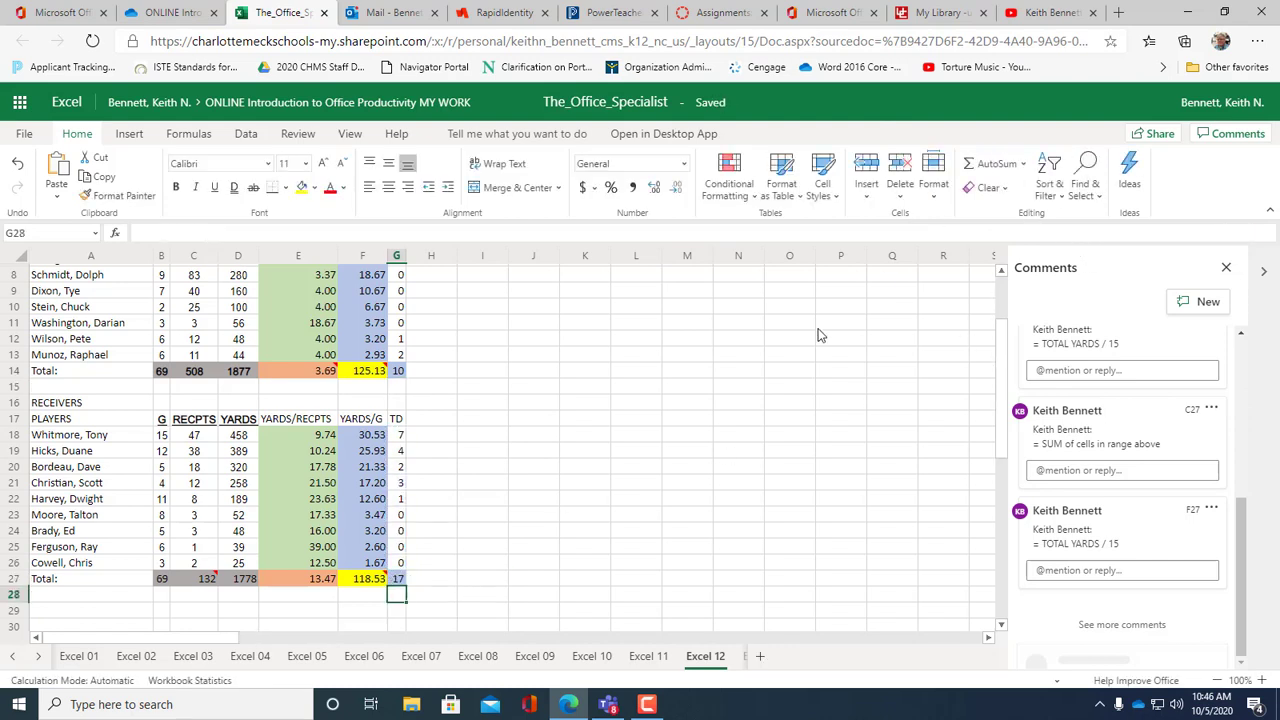
Merge and center the sheet title in row 1 across columns A through G
{"action": "scroll", "coordinate": [668, 385], "scroll_direction": "up", "scroll_amount": 3}
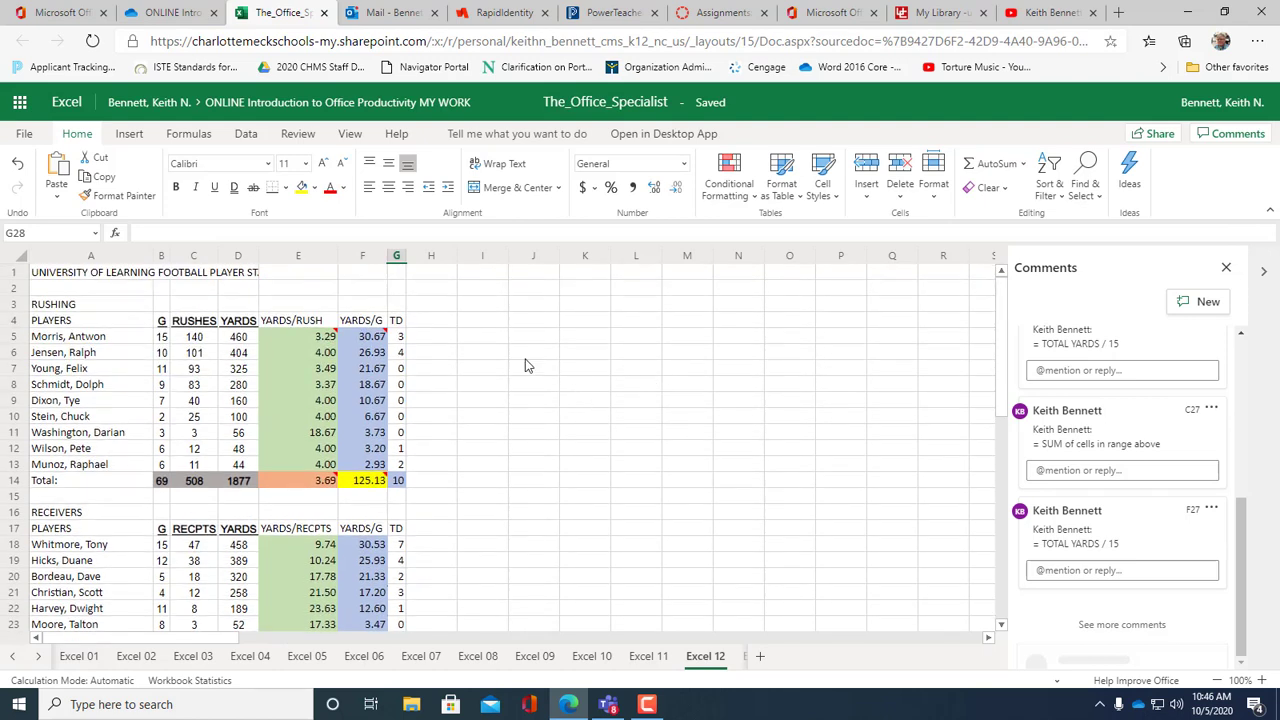
{"action": "left_click", "coordinate": [107, 280]}
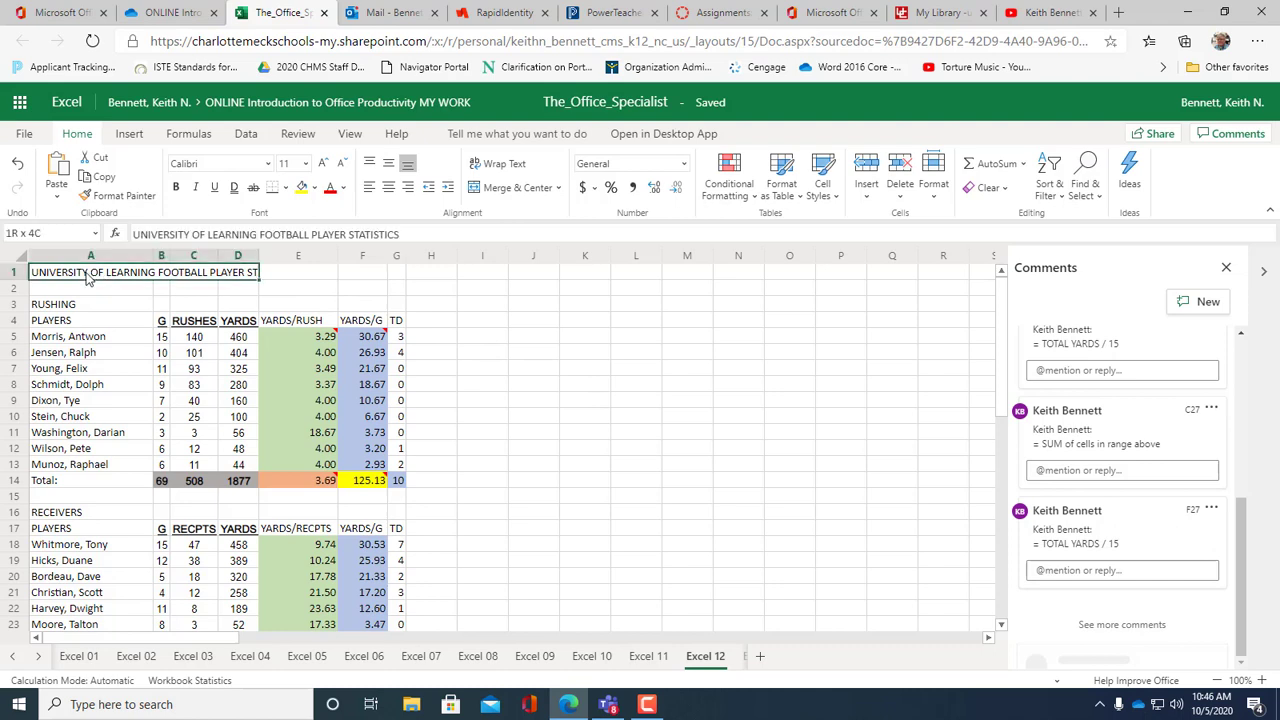
{"action": "left_click_drag", "start_coordinate": [80, 278], "coordinate": [405, 276]}
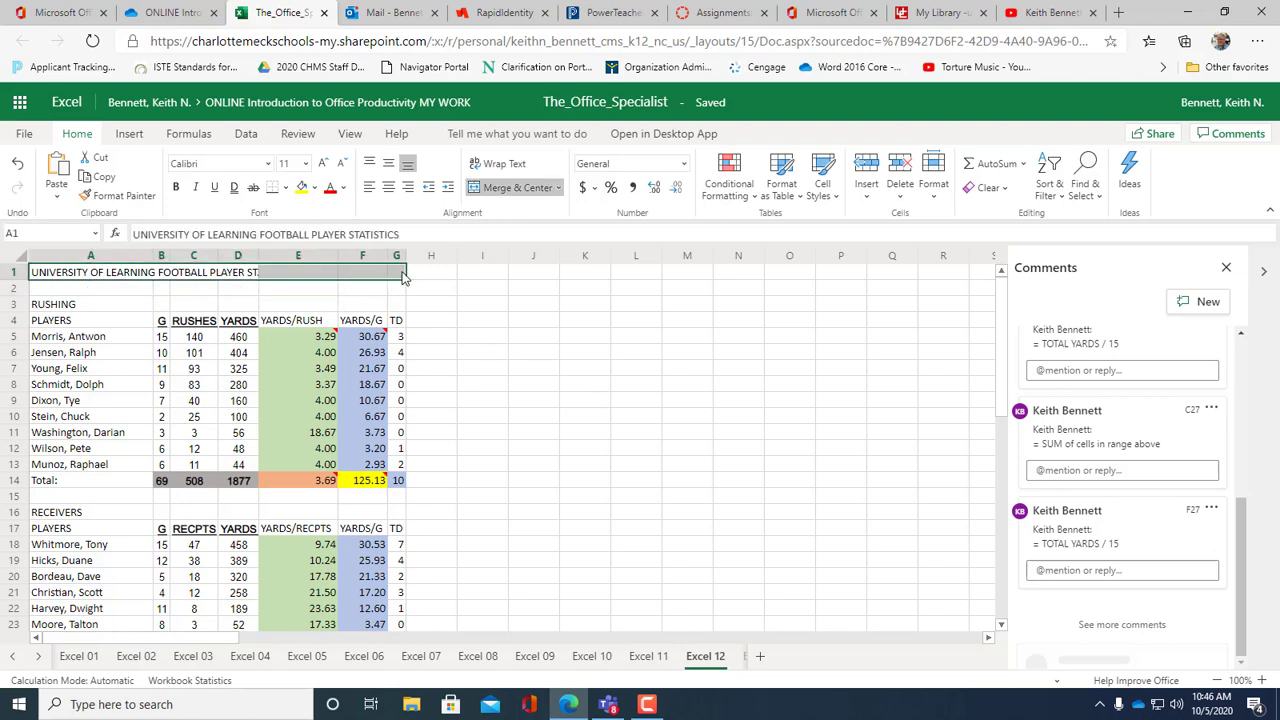
{"action": "left_click", "coordinate": [515, 188]}
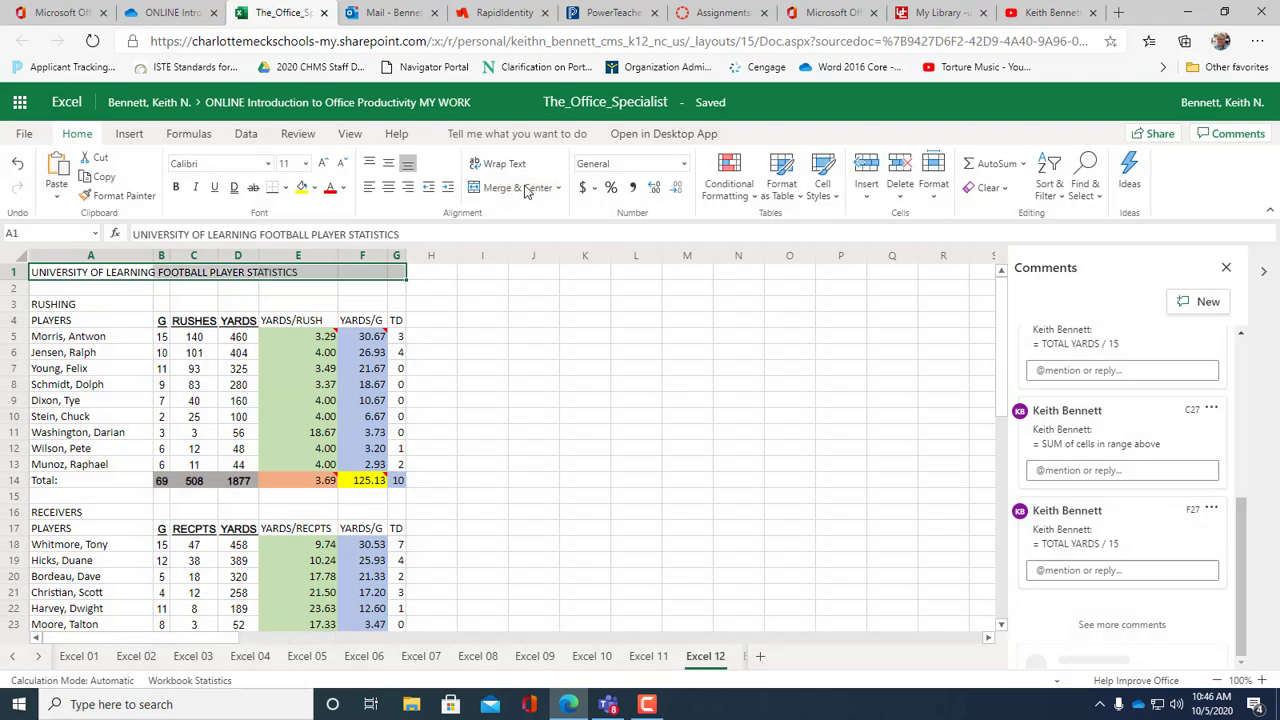
{"action": "left_click", "coordinate": [525, 190]}
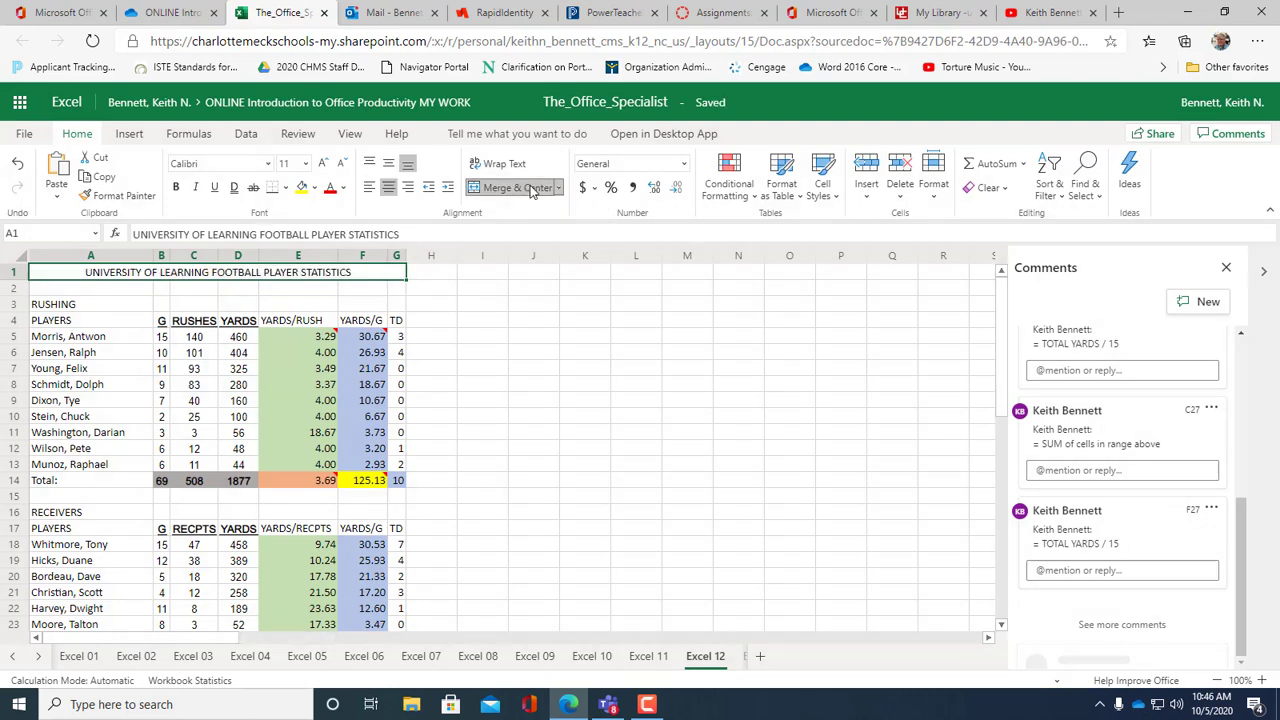
Apply the Title cell style to the merged heading in A1 and set its font size to 14
{"action": "left_click", "coordinate": [822, 190]}
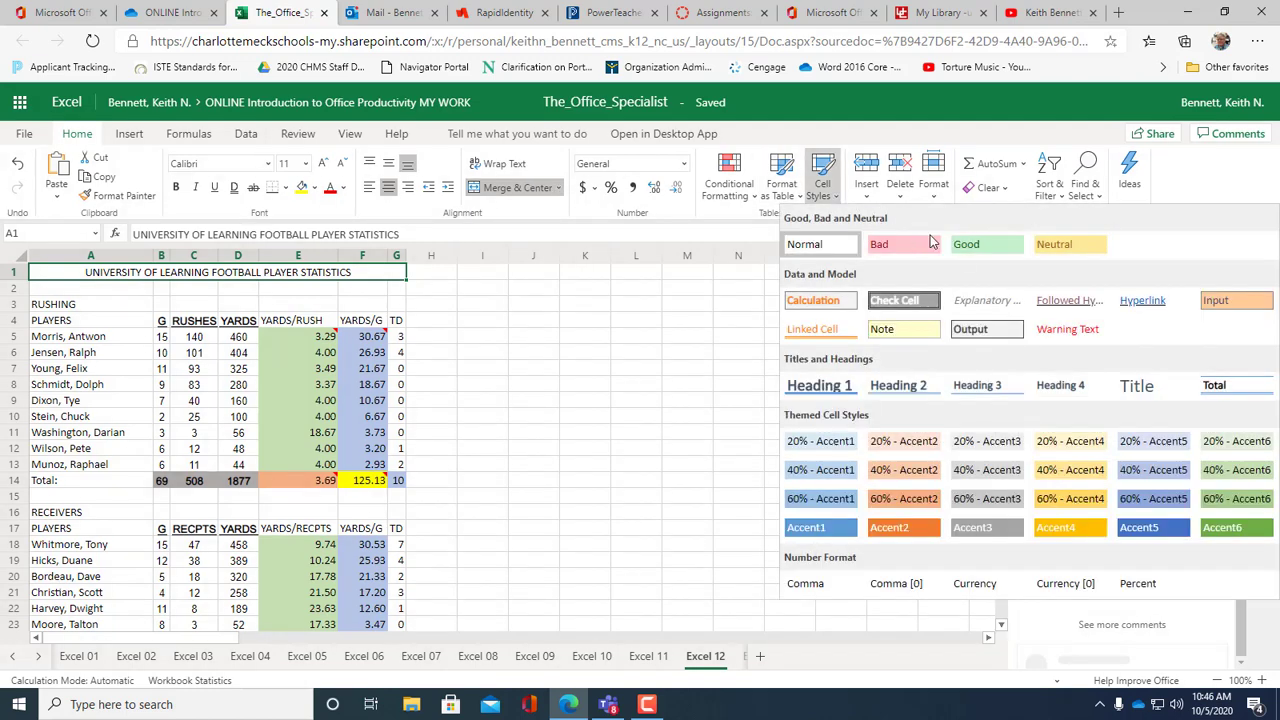
{"action": "left_click", "coordinate": [1156, 388]}
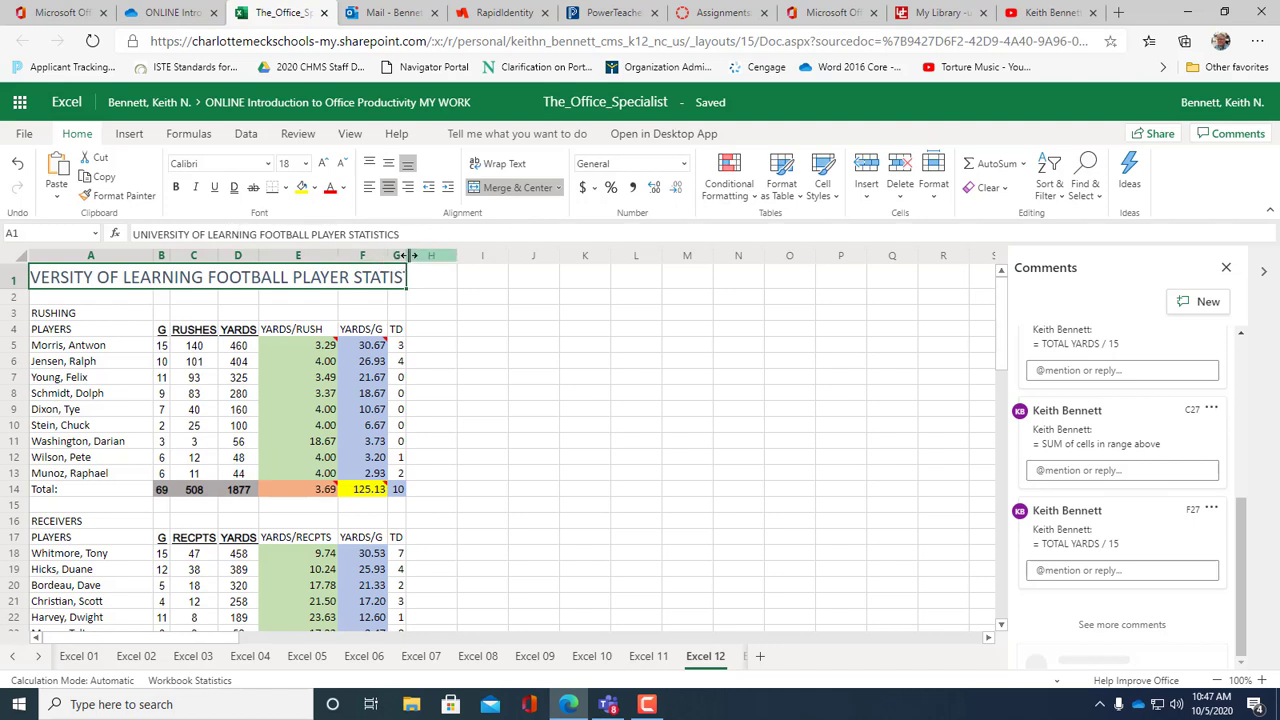
{"action": "left_click", "coordinate": [305, 163]}
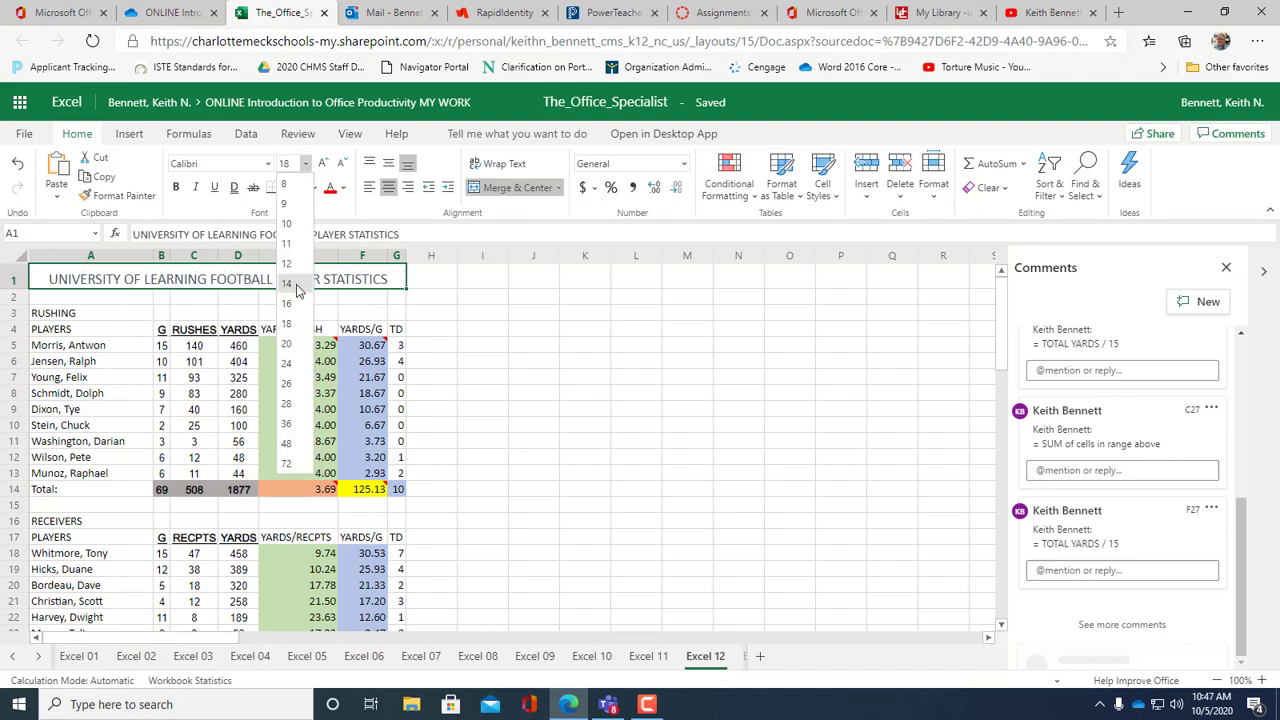
{"action": "left_click", "coordinate": [287, 284]}
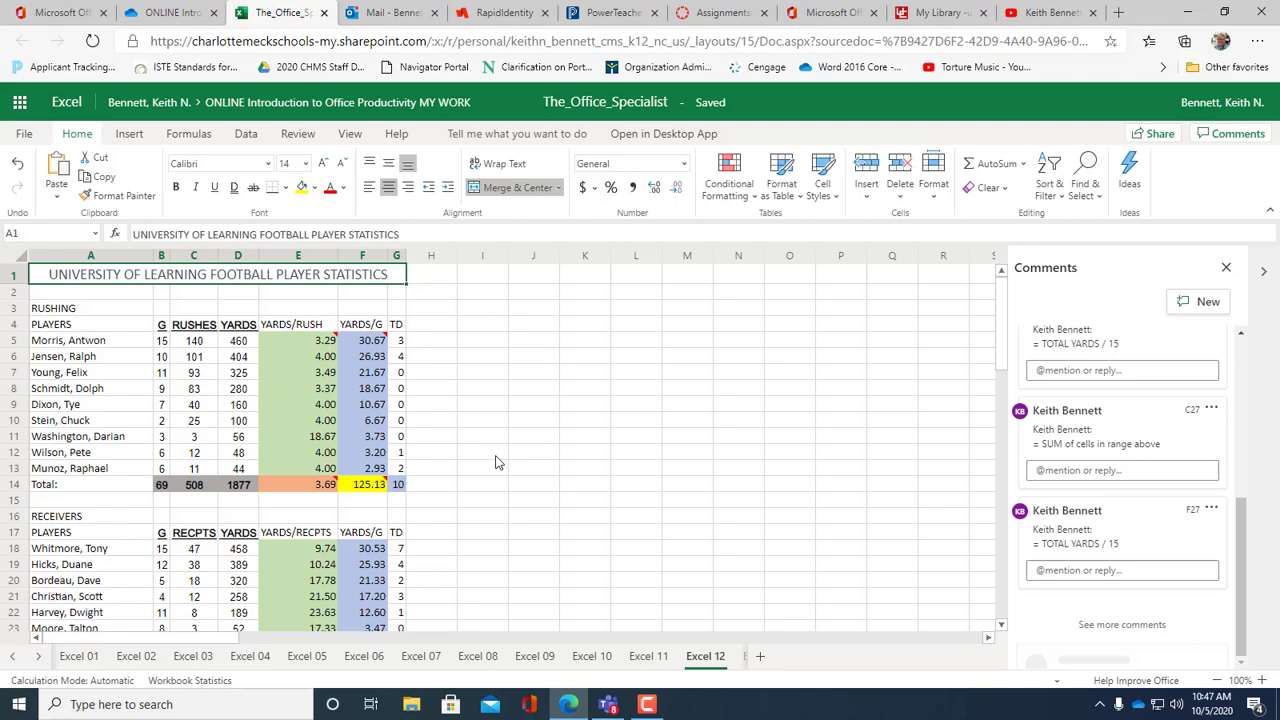
{"action": "scroll", "coordinate": [474, 465], "scroll_direction": "down", "scroll_amount": 4}
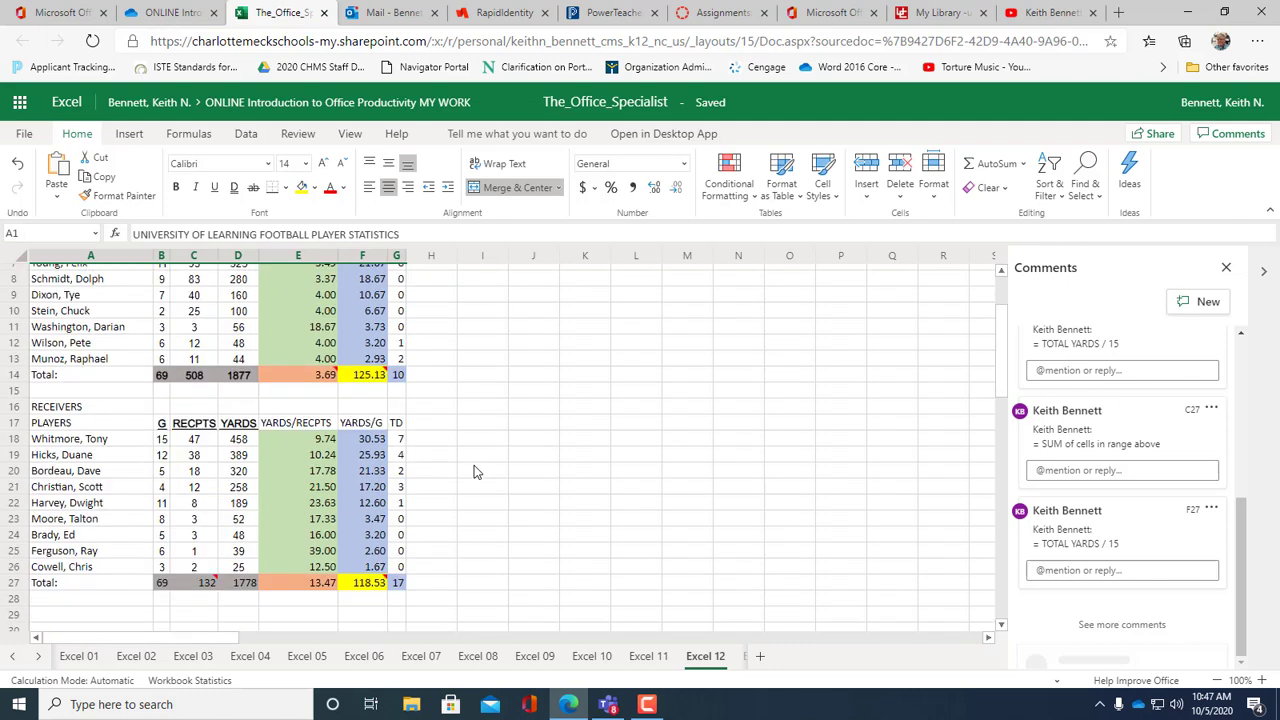
{"action": "scroll", "coordinate": [472, 464], "scroll_direction": "up", "scroll_amount": 4}
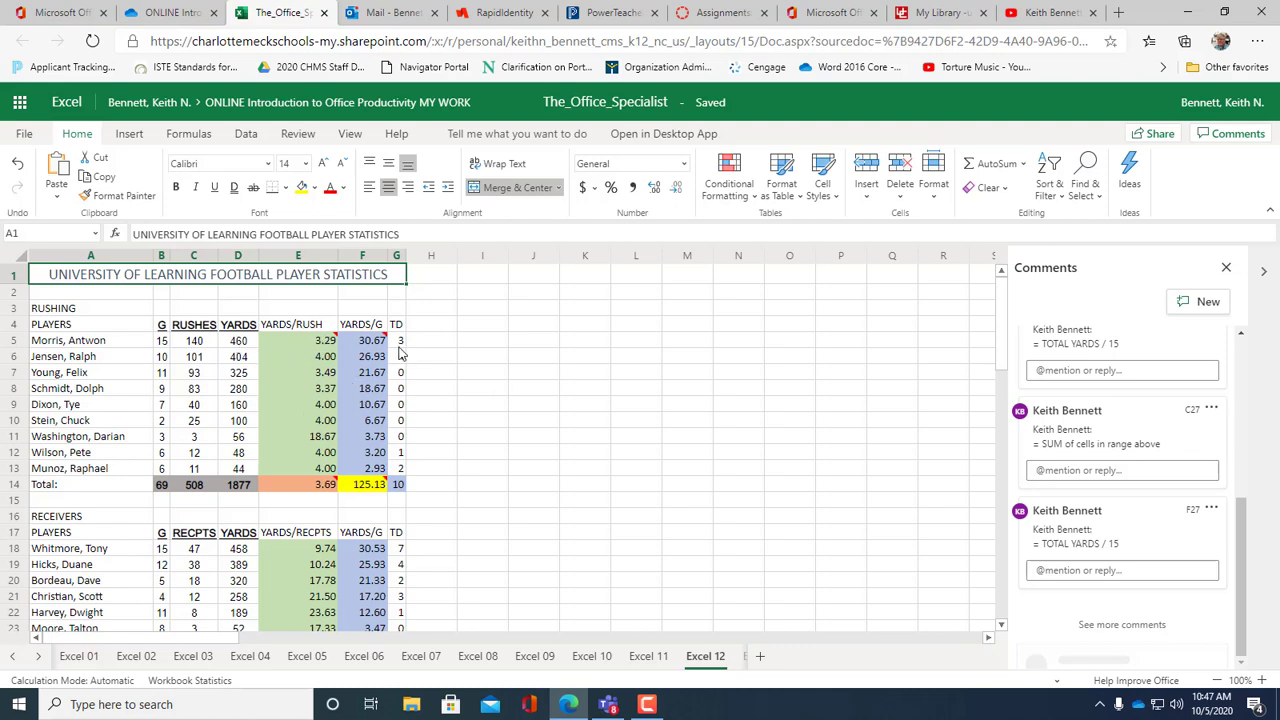
{"action": "mouse_move", "coordinate": [381, 337]}
{"action": "scroll", "coordinate": [368, 586], "scroll_direction": "down", "scroll_amount": 3}
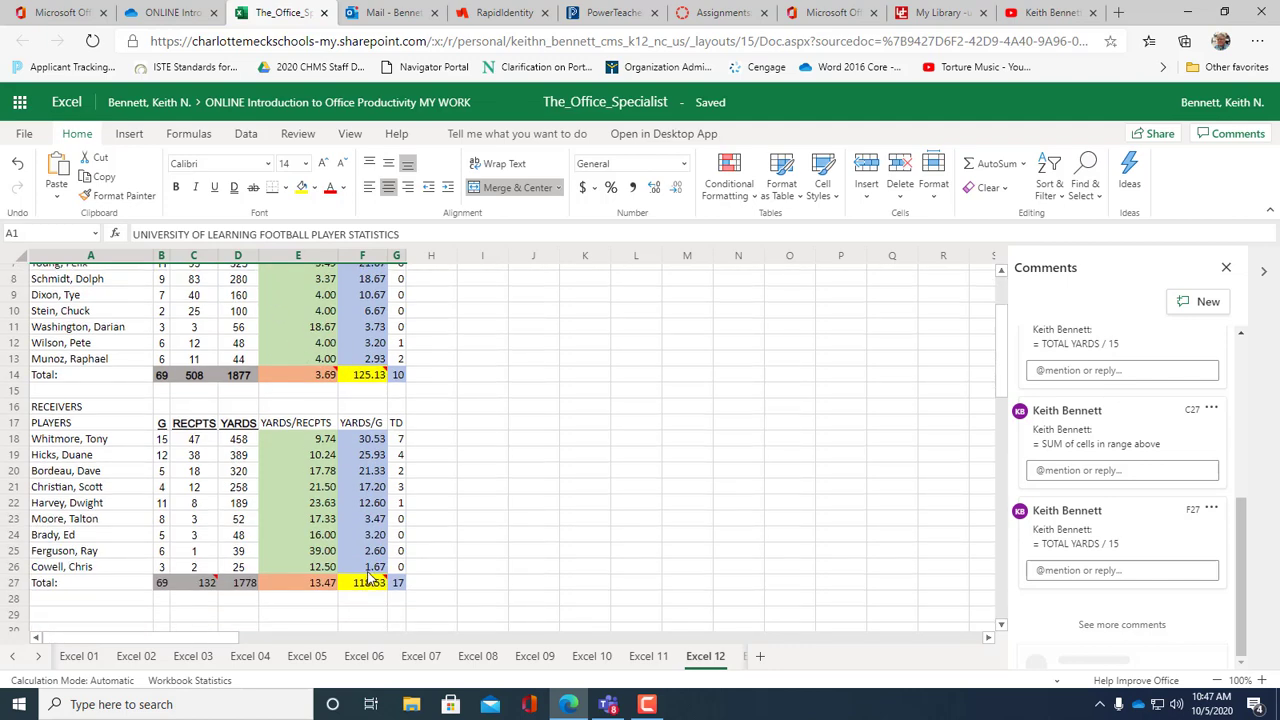
{"action": "scroll", "coordinate": [368, 578], "scroll_direction": "up", "scroll_amount": 3}
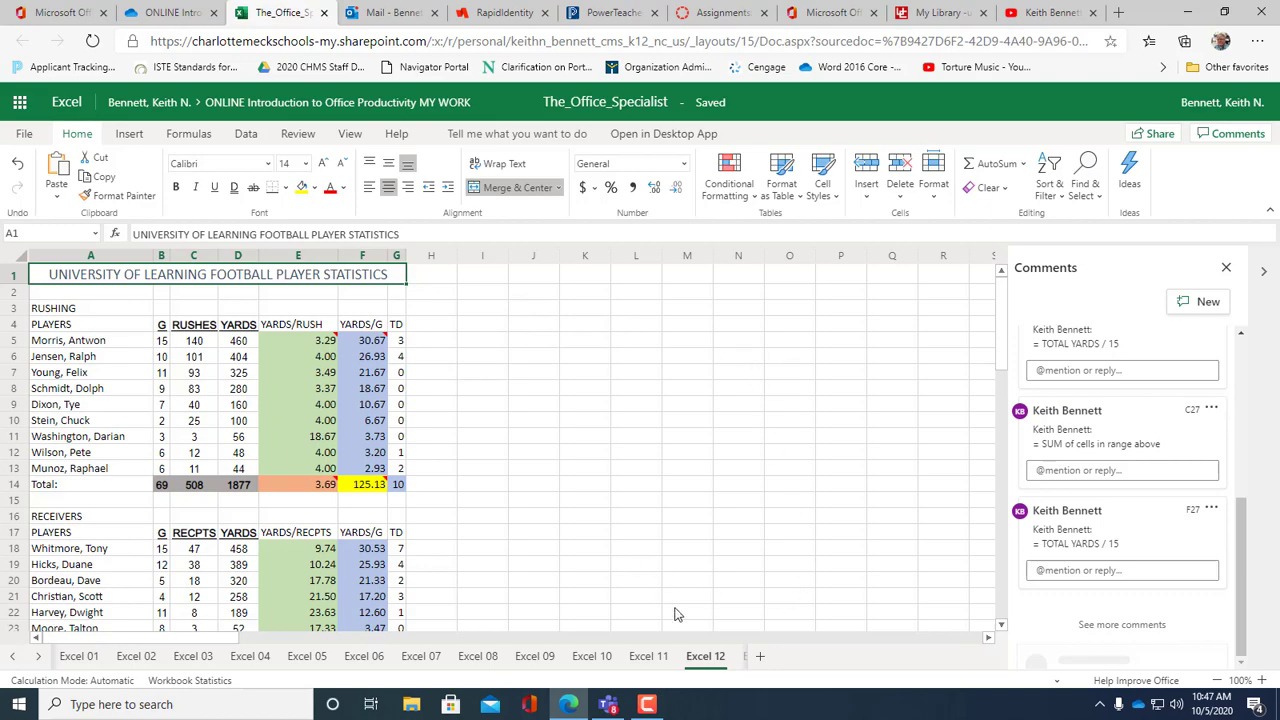
{"action": "mouse_move", "coordinate": [645, 704]}
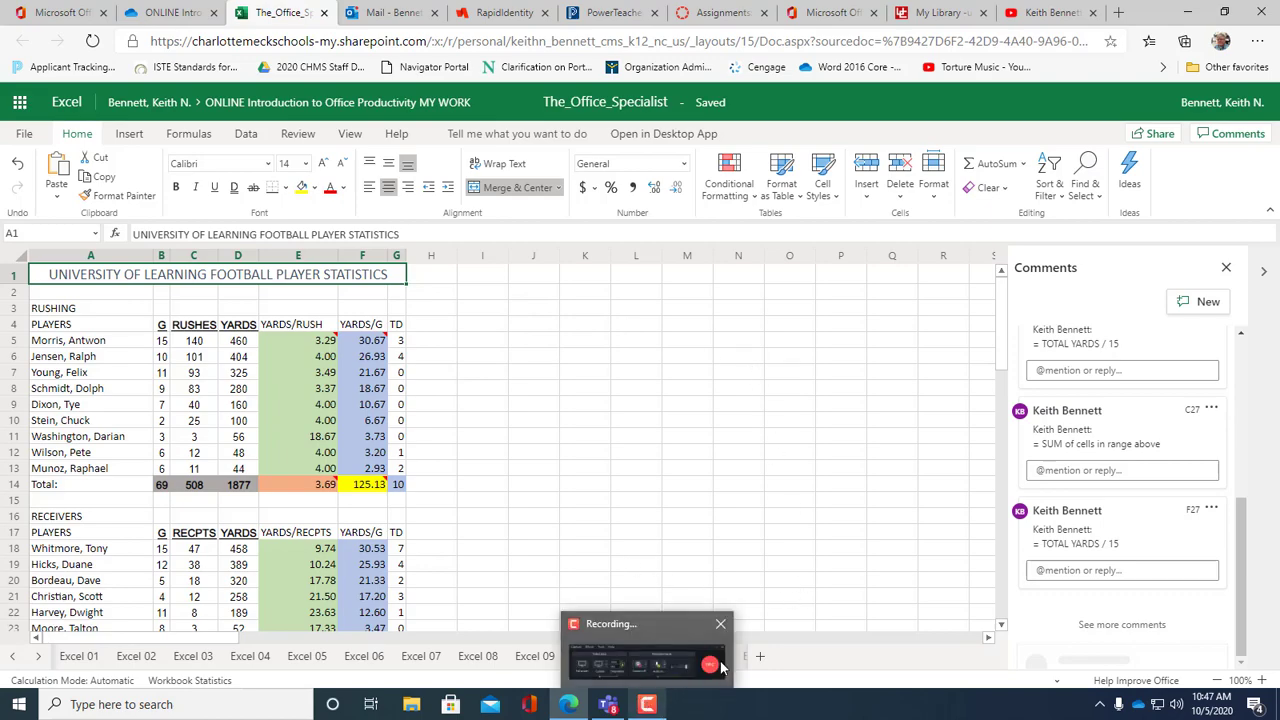